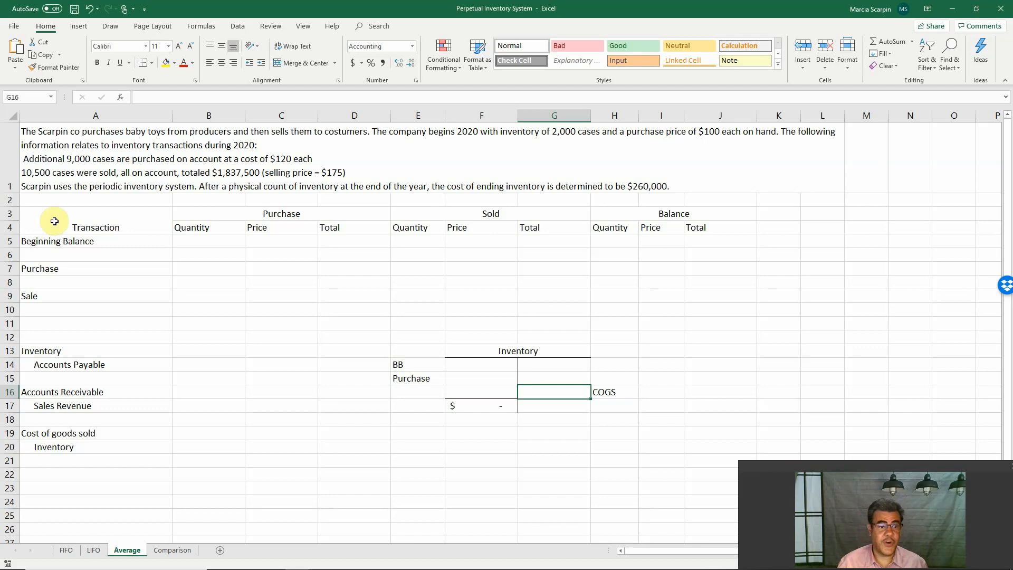
Step: Enter the beginning balance quantity of 2,000 and price of 100 in the Balance section's row 5
click(624, 241)
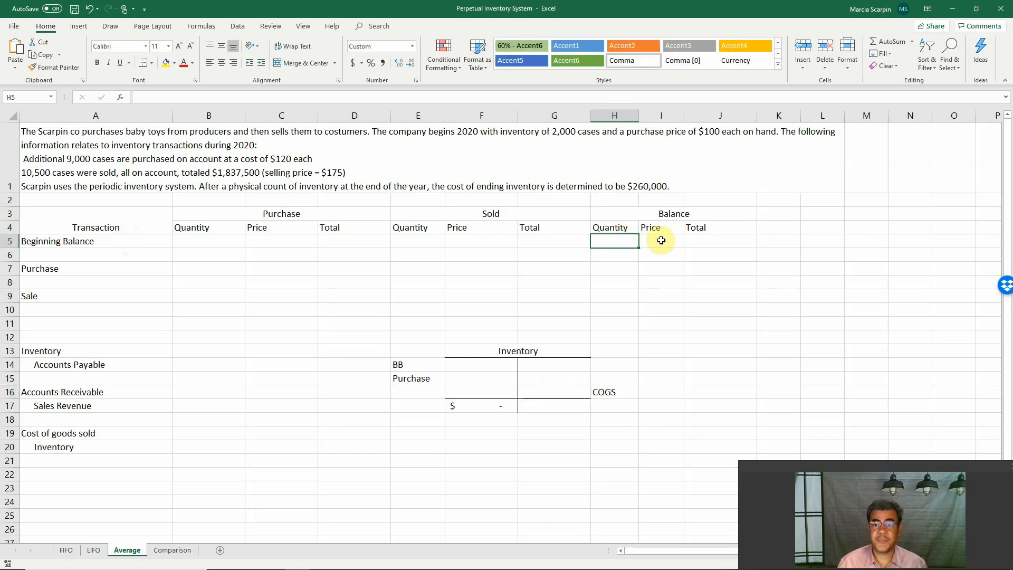
text(20)
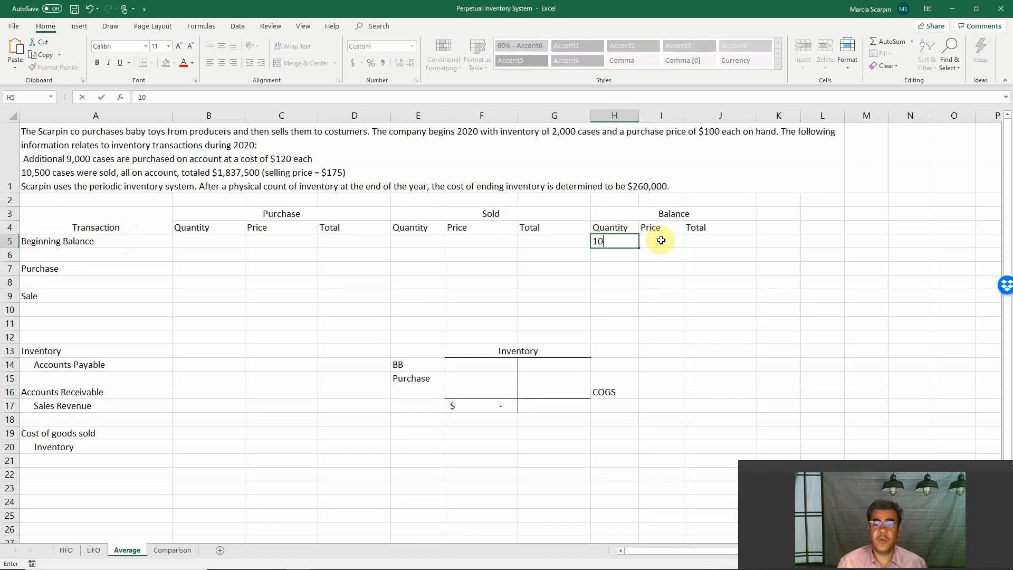
key(BackSpace)
key(BackSpace)
text(2,000)
click(661, 240)
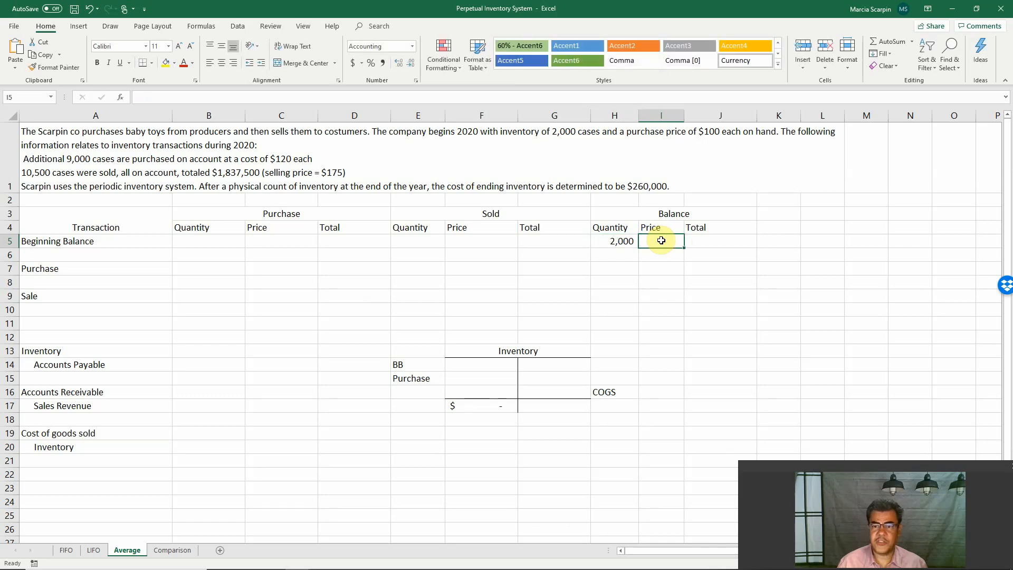
text(100)
key(Tab)
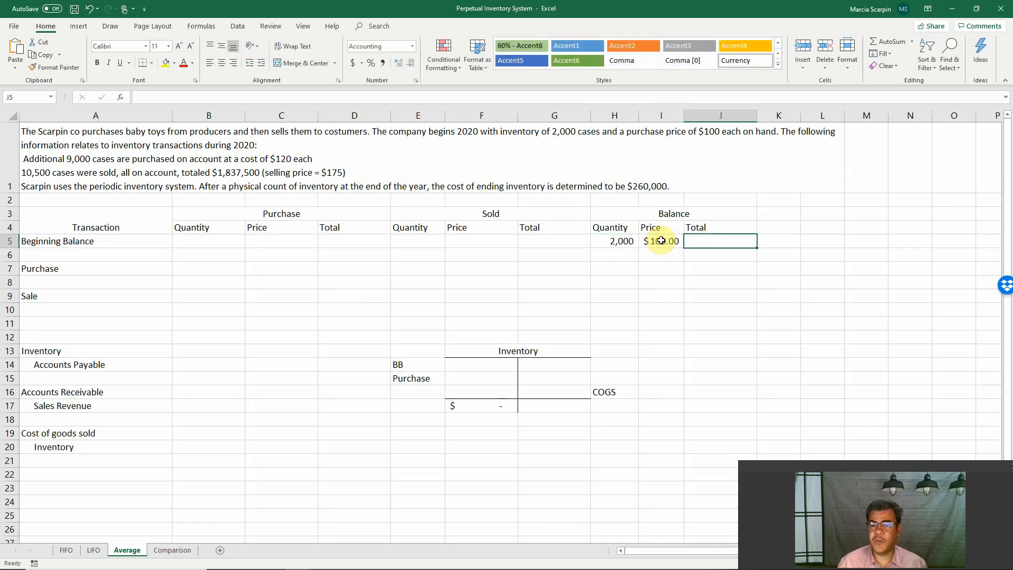
Step: Calculate the beginning balance total in J5 as quantity times price with the formula =H5*I5
text(=)
key(Left)
key(Left)
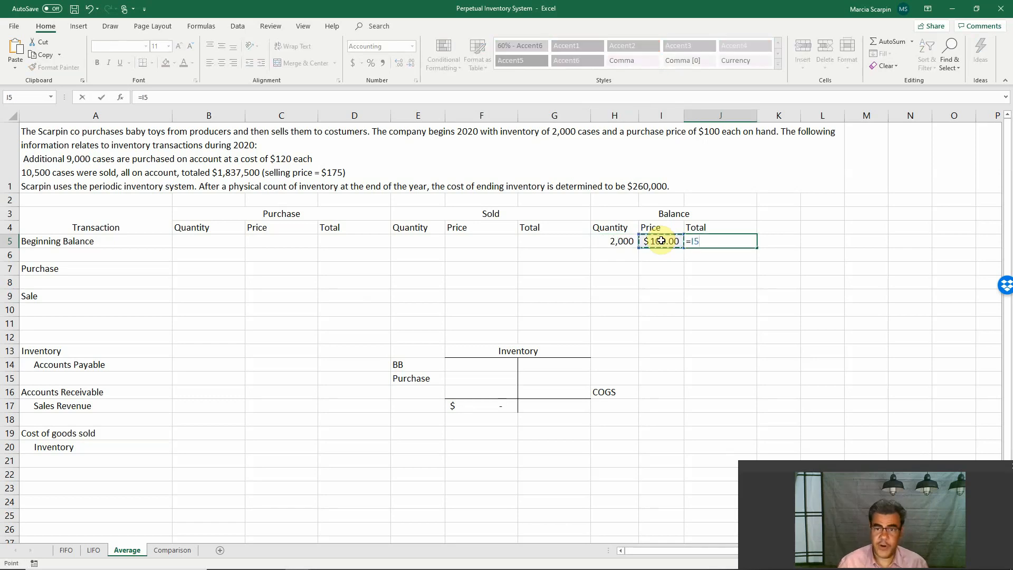
text(*)
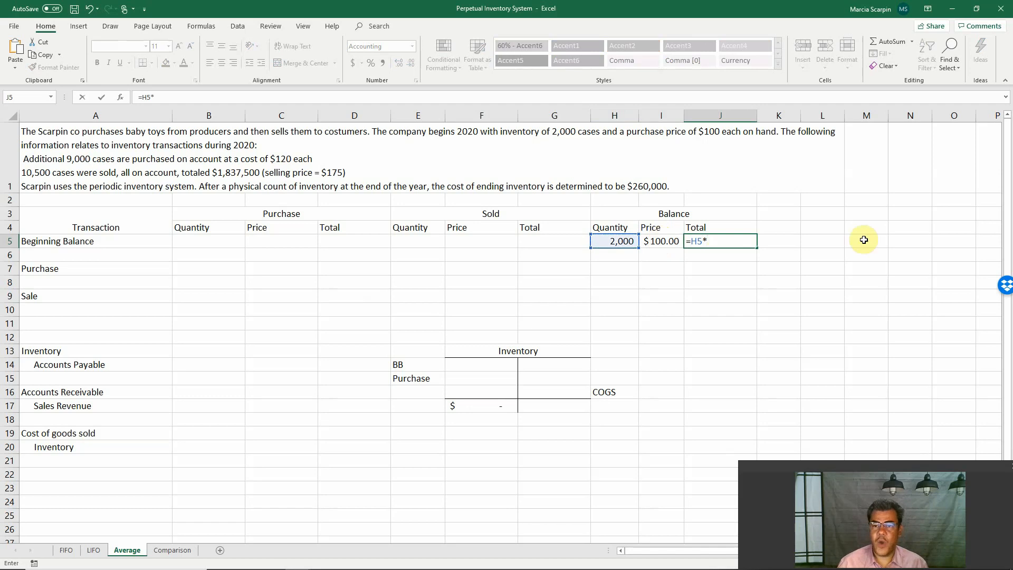
key(Left)
key(Return)
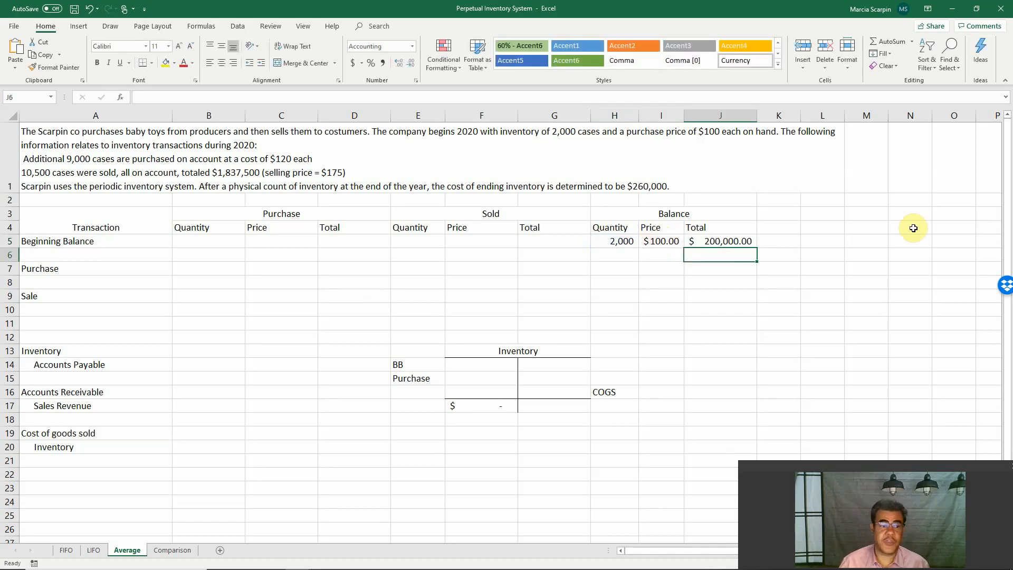
Step: Link the BB line of the Inventory T-account in F14 to the beginning balance total in J5
click(502, 366)
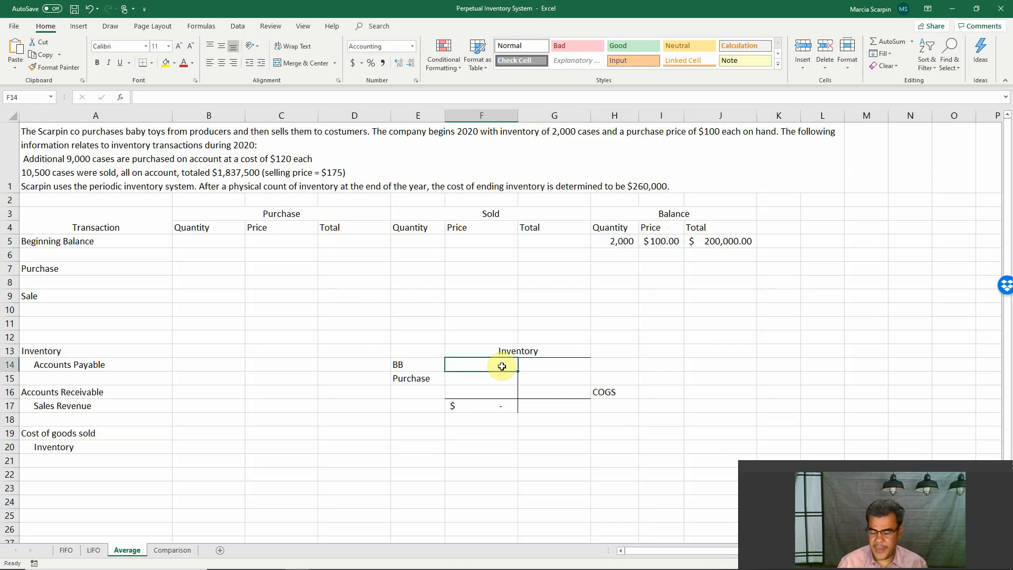
text(=)
click(727, 241)
key(Return)
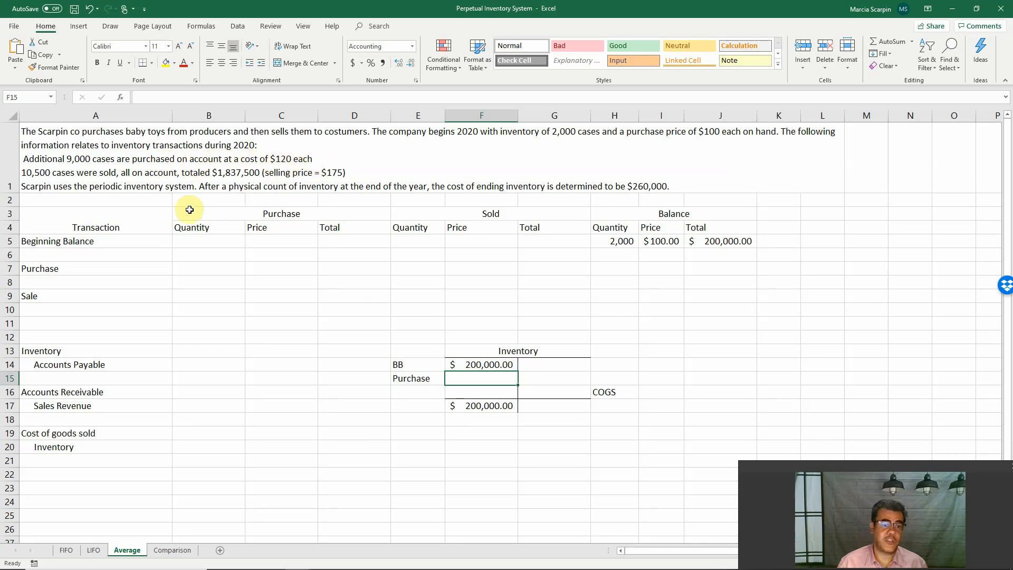
drag(149, 215, 668, 313)
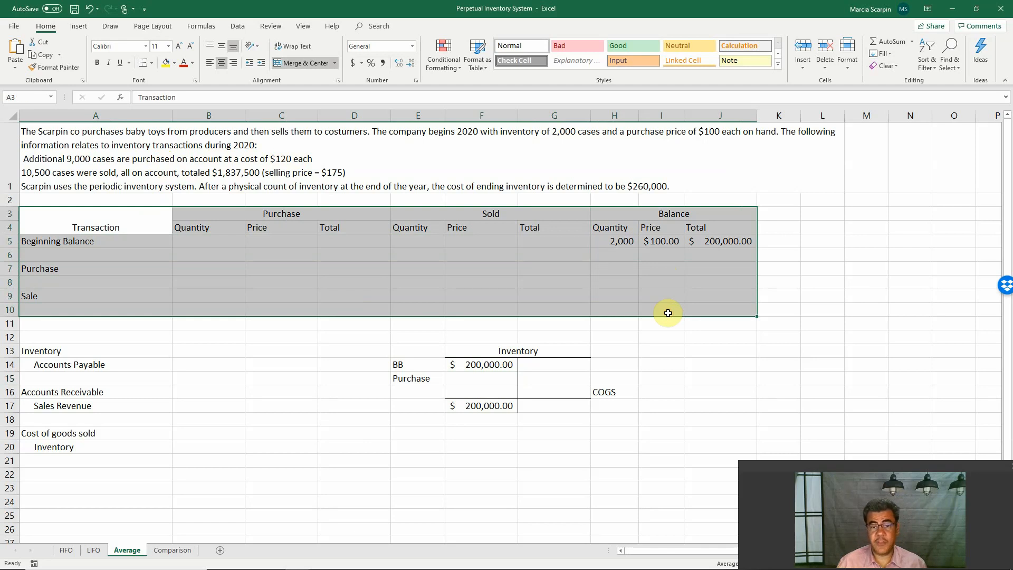
drag(332, 209, 331, 263)
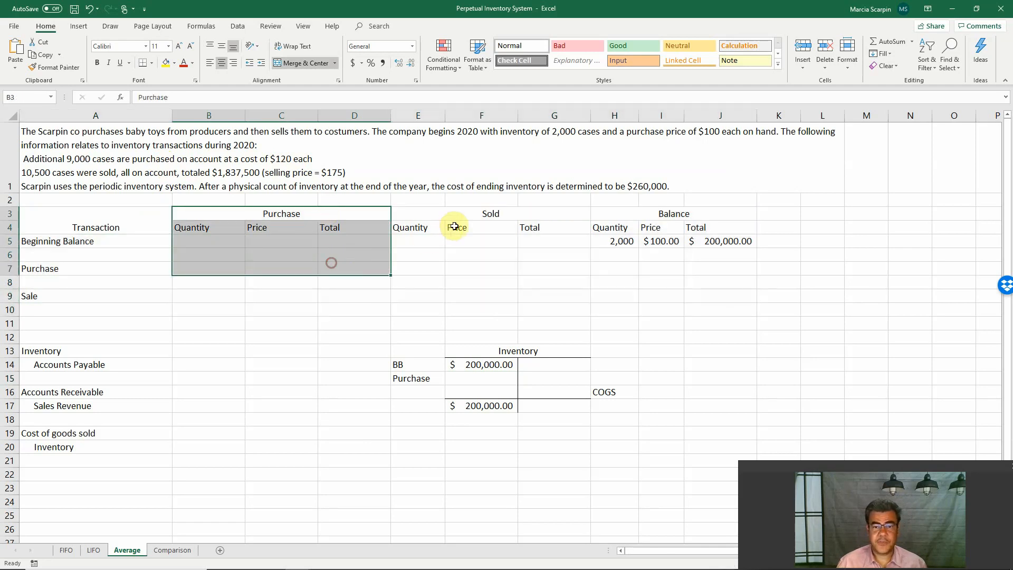
drag(467, 214, 481, 261)
drag(662, 214, 662, 251)
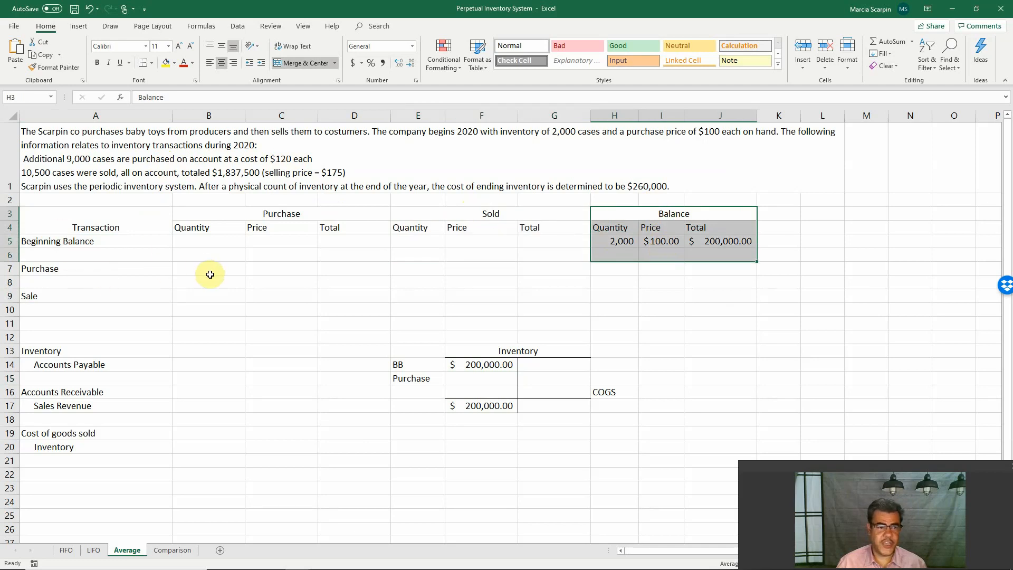
Step: Enter the purchase quantity of 9000 in B7 and the purchase price of 120 in C7
click(210, 273)
text(9000)
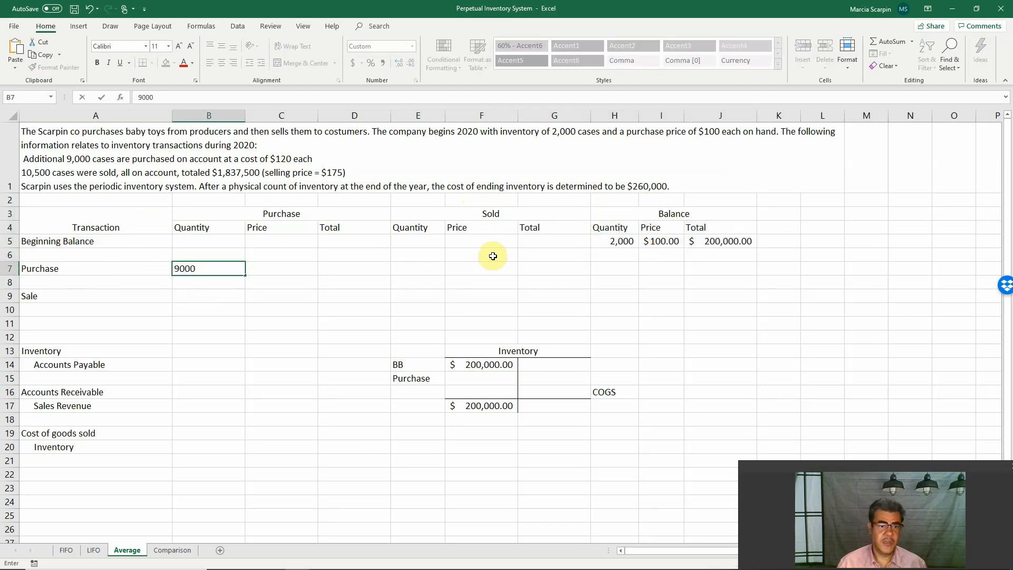
key(Tab)
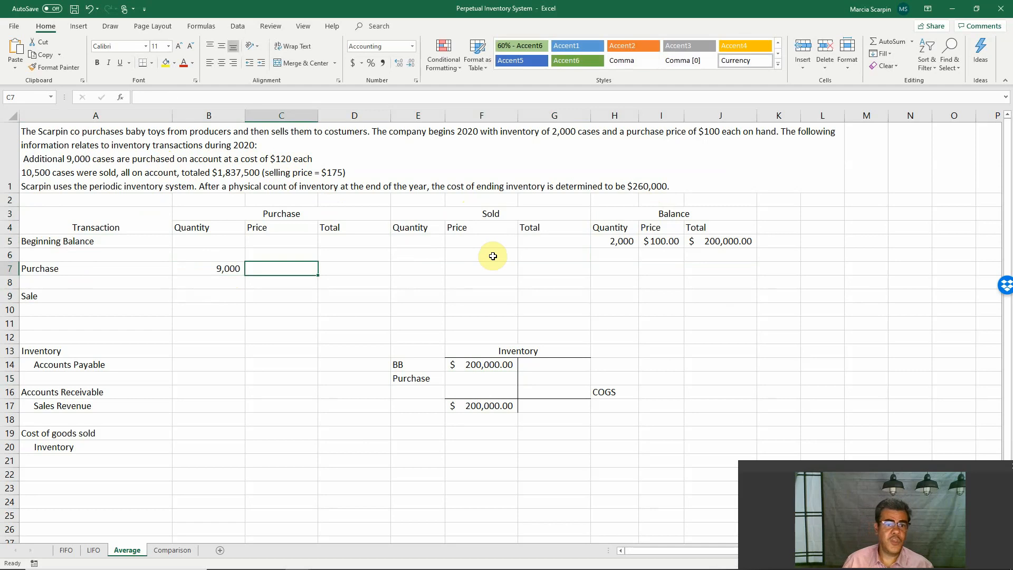
text(120)
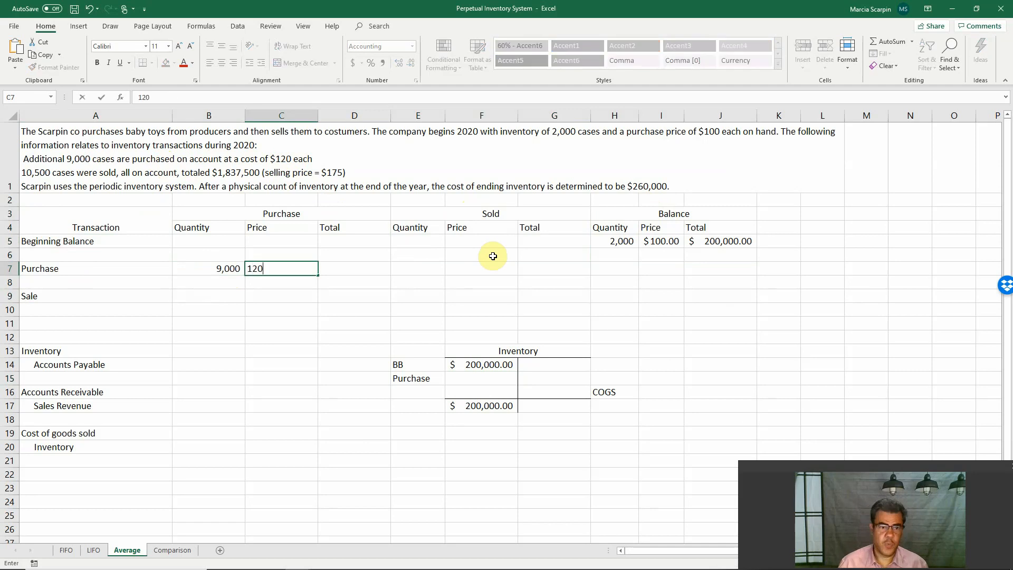
key(Tab)
Step: Calculate the purchase total in D7 by multiplying the quantity in B7 by the price in C7
text(+)
key(Left)
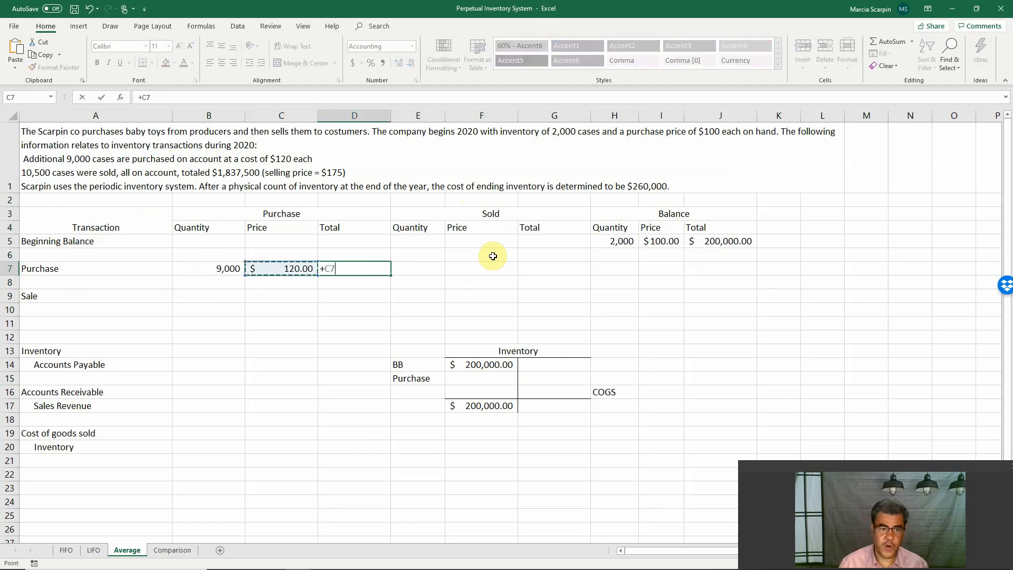
key(Left)
text(*)
key(Left)
key(Return)
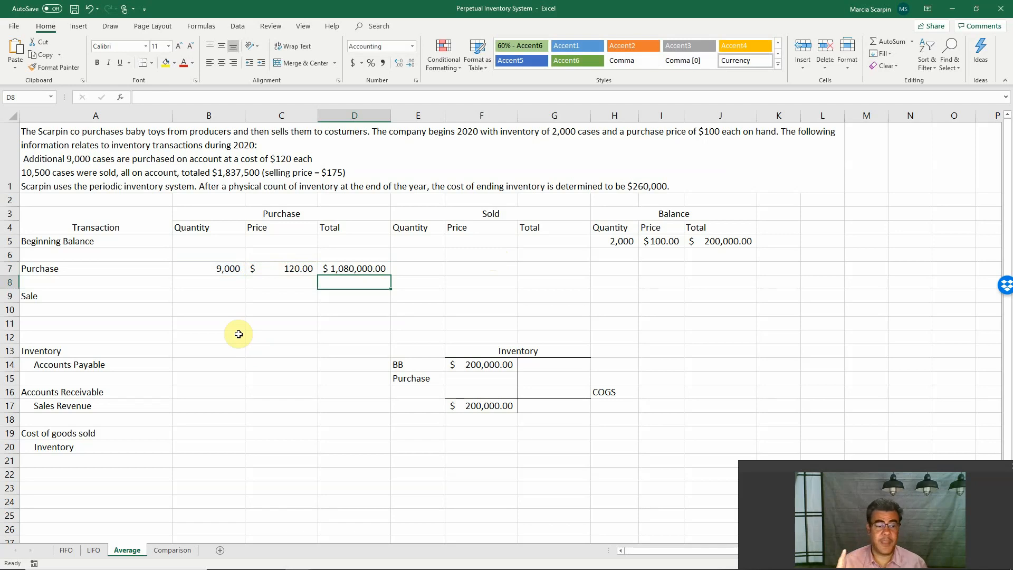
Step: Record the Inventory debit of the purchase entry in B13 by referencing the purchase total in D7
click(65, 345)
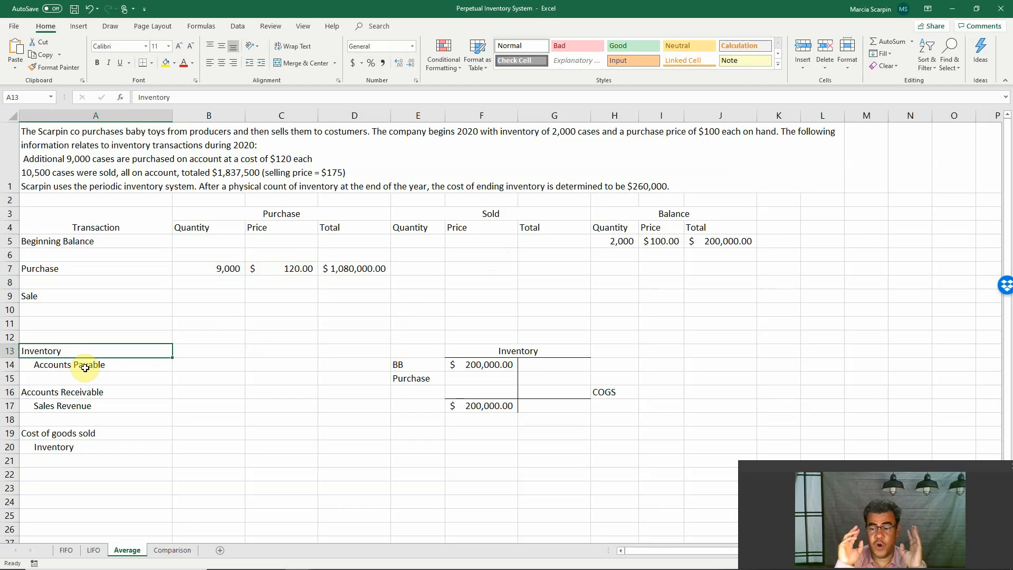
click(209, 348)
text(+)
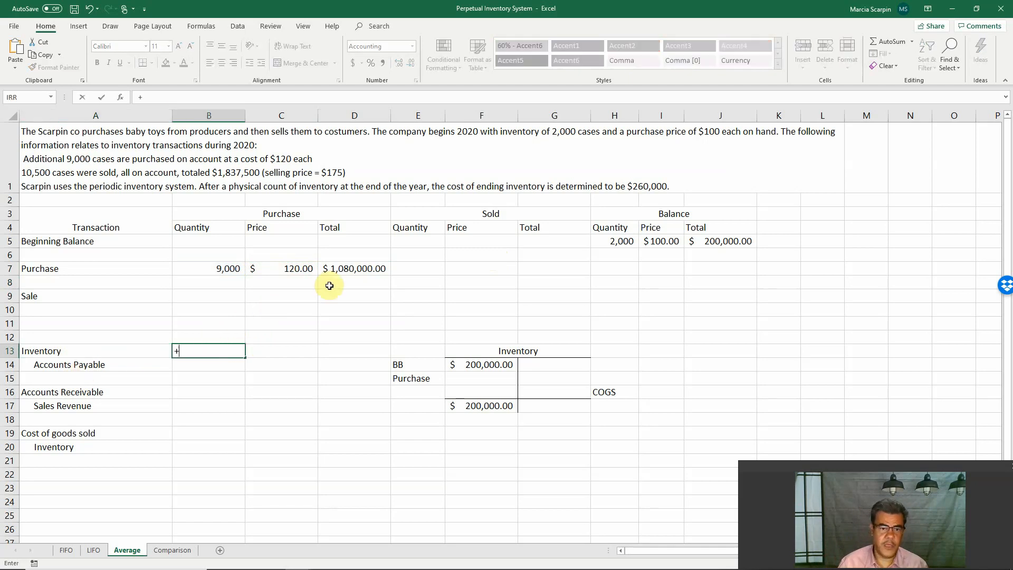
click(342, 269)
key(Return)
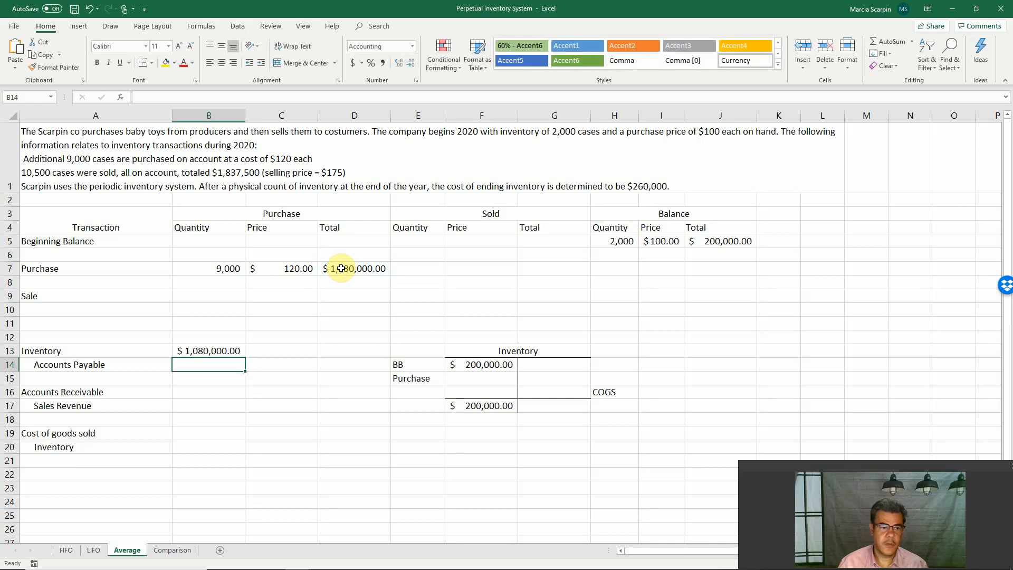
Step: Record the Accounts Payable credit in C14 by referencing the Inventory debit in B13
click(289, 375)
click(294, 364)
text(+)
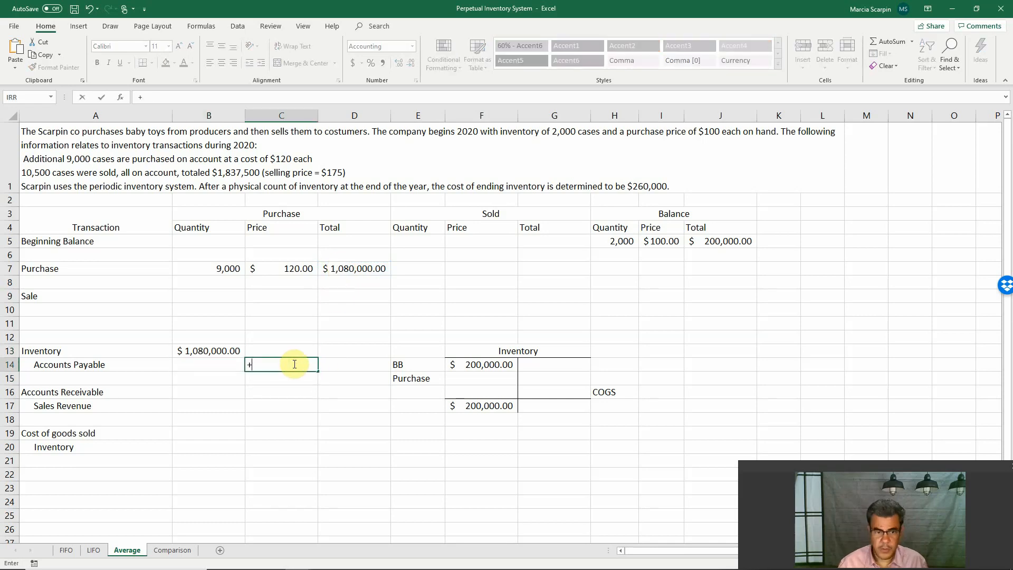
key(Up)
key(Left)
key(Return)
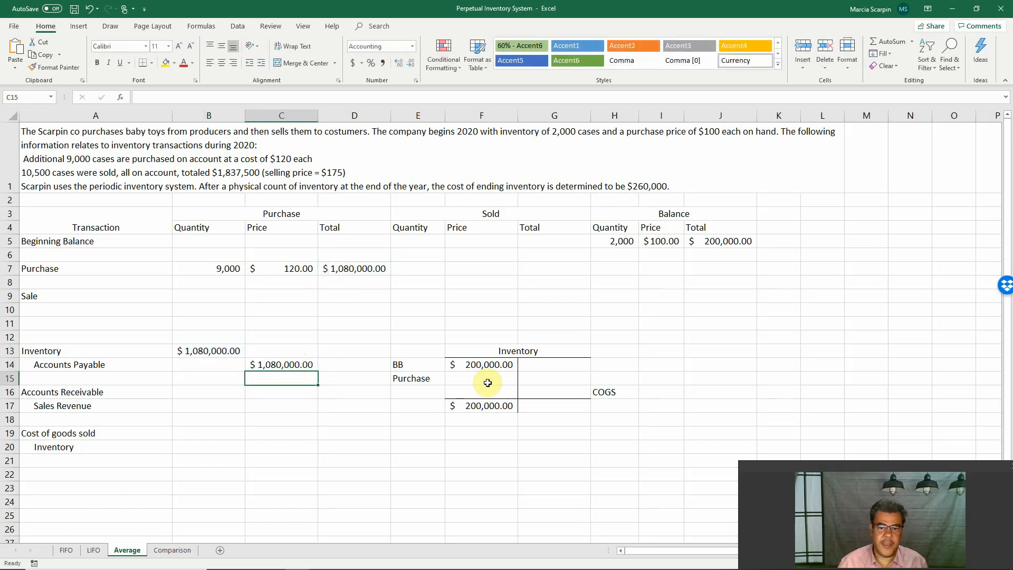
Step: Post the purchase to the Inventory T-account by linking F15 to the Inventory debit in B13
click(488, 365)
click(491, 380)
text(+)
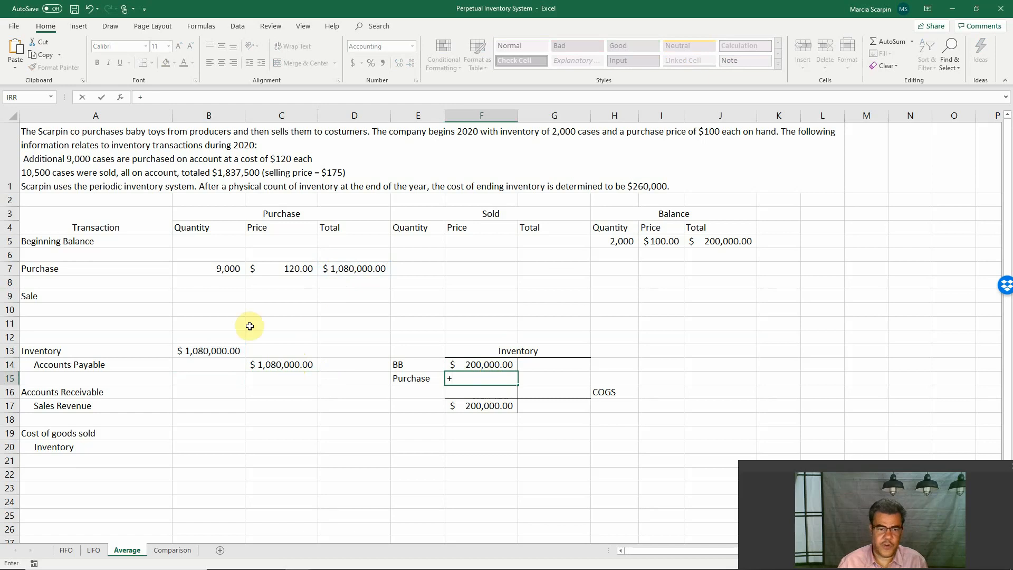
click(208, 346)
key(Return)
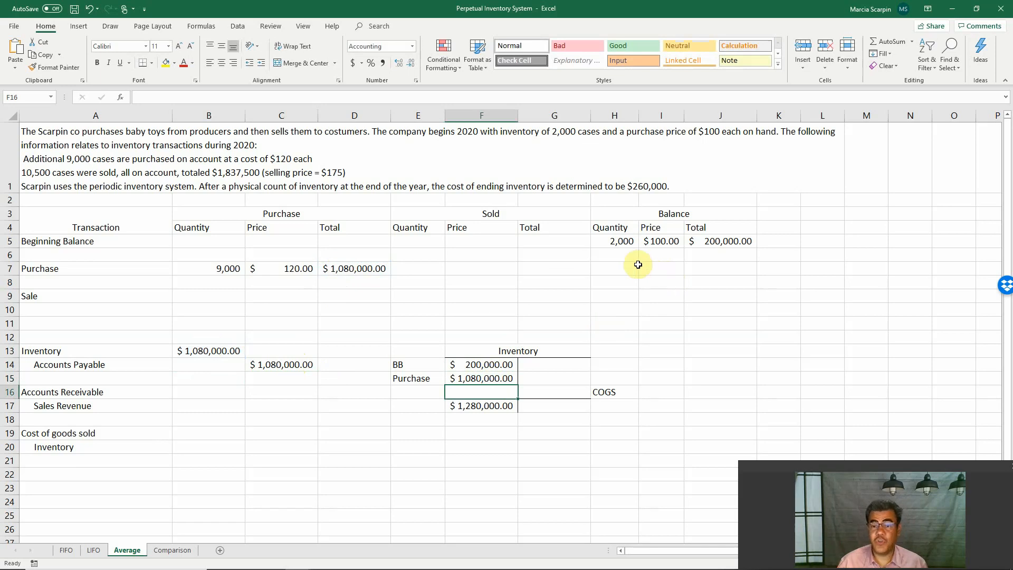
Step: Calculate the balance quantity after the purchase in H7 with the formula +H5+B7-E7
click(622, 266)
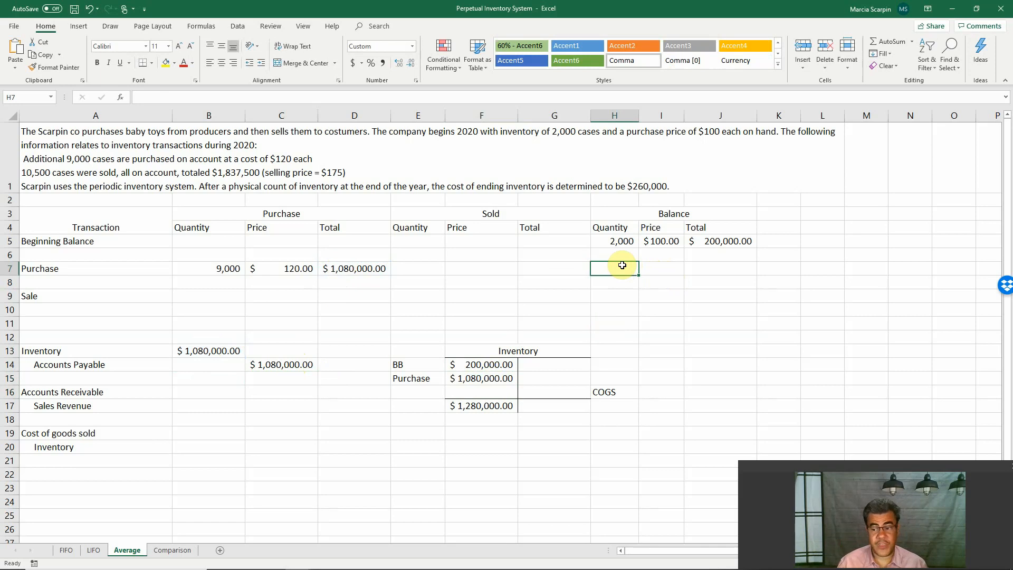
text(+)
key(Up)
key(Up)
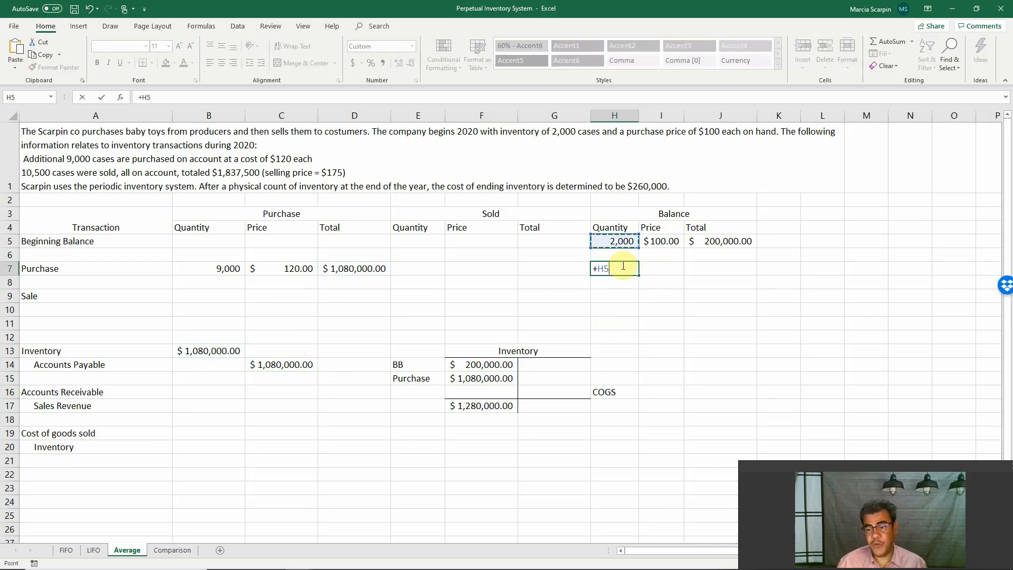
text(+)
key(Left)
key(Left)
key(Left)
key(Left)
key(Left)
key(Left)
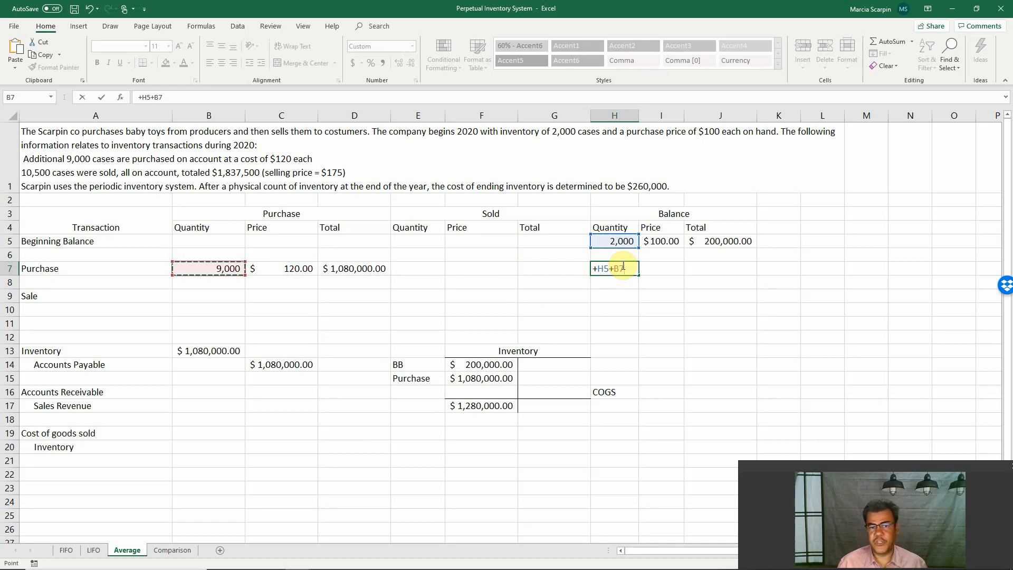
text(-)
key(Left)
key(Left)
key(Left)
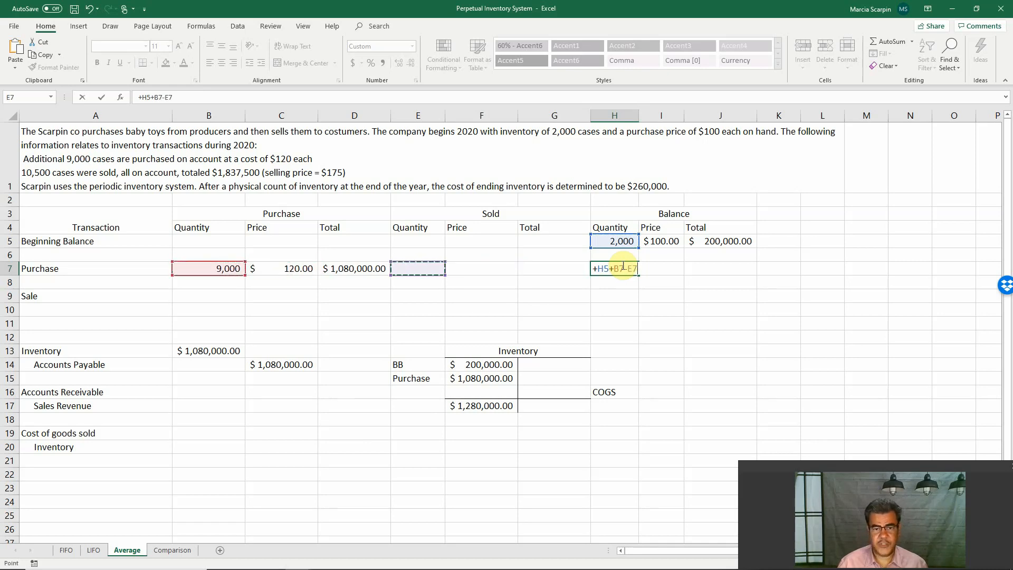
key(Return)
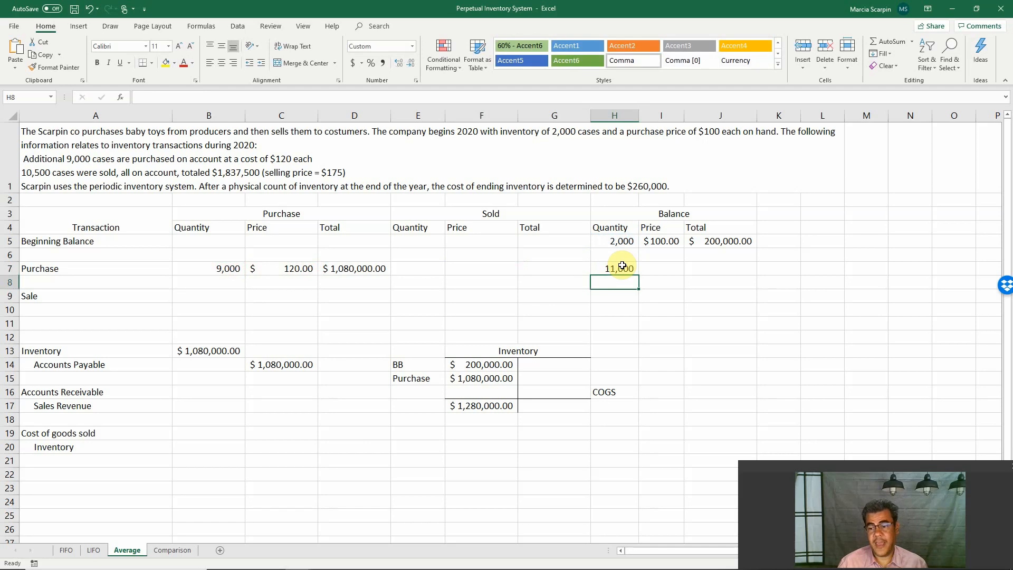
click(624, 267)
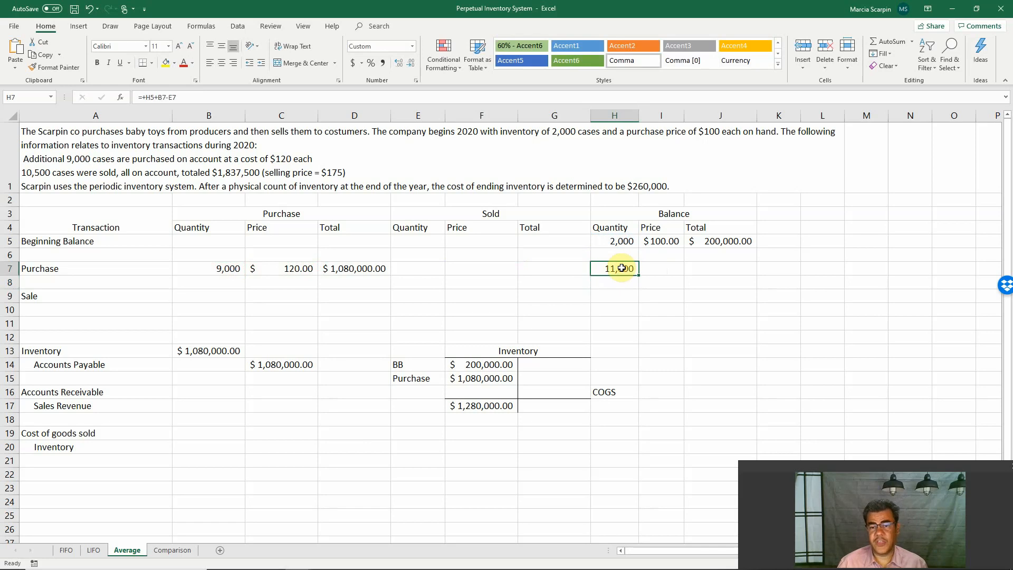
Step: Calculate the average unit price after the purchase in I7 with the formula +J7/H7
click(660, 267)
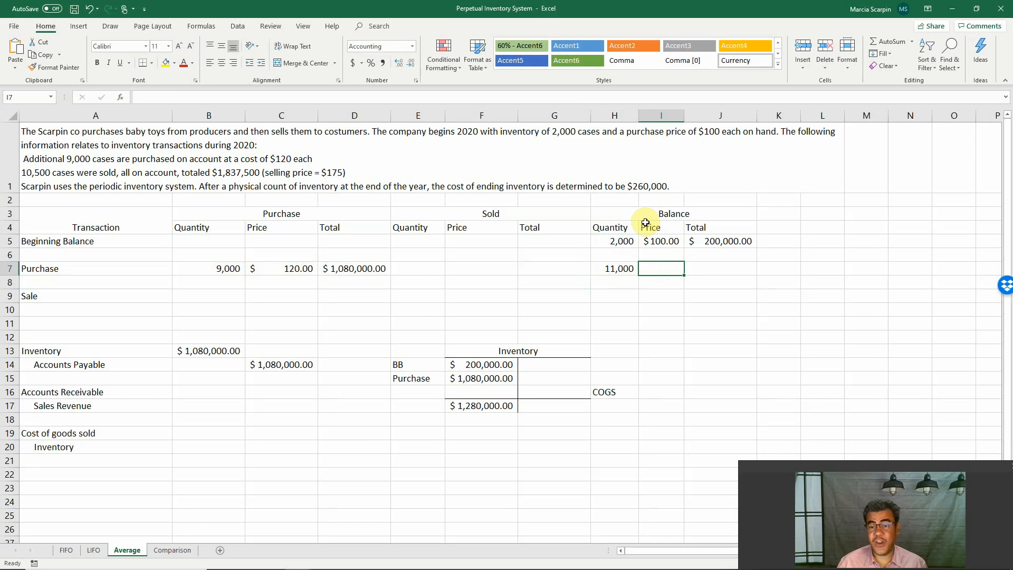
text(+)
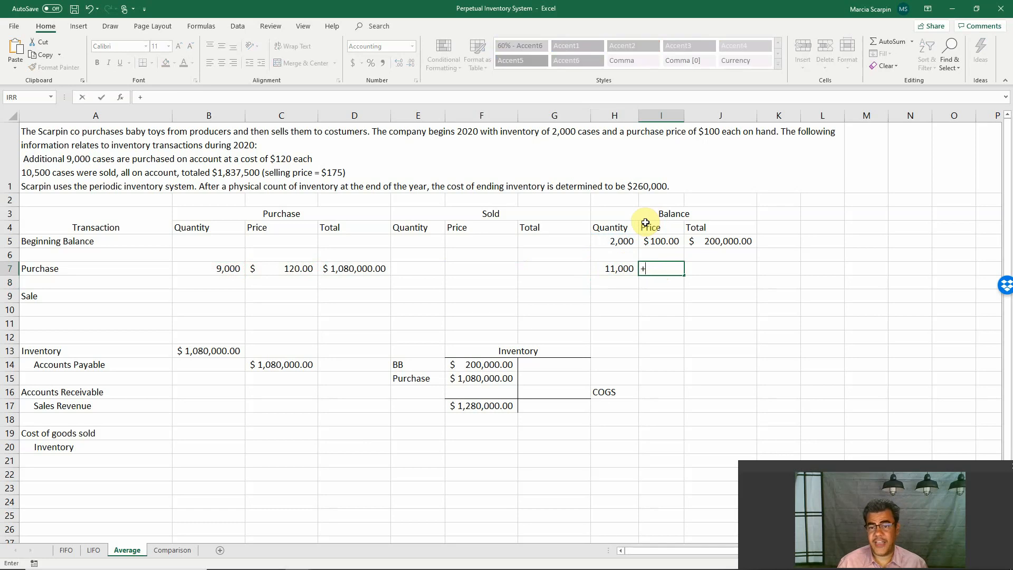
key(Right)
text(/)
key(Left)
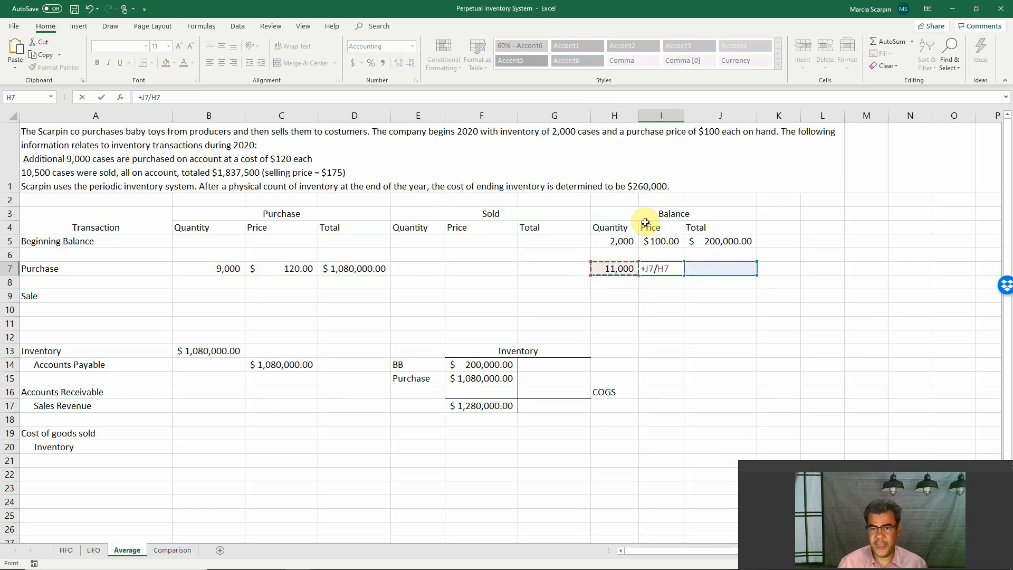
key(ctrl+Return)
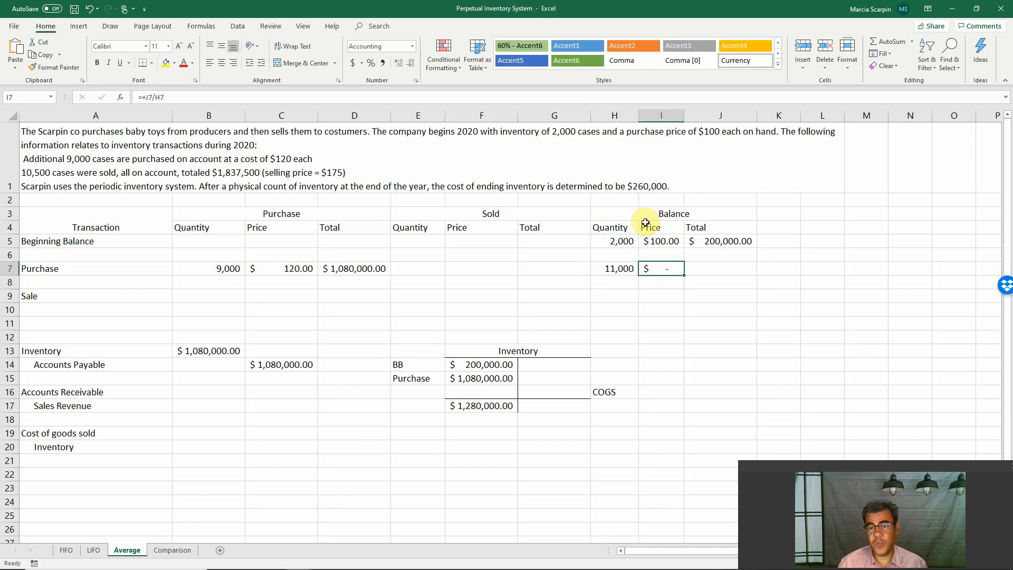
Step: Calculate the balance total after the purchase in J7 with the formula +J5+D7-G7
key(Right)
text(+)
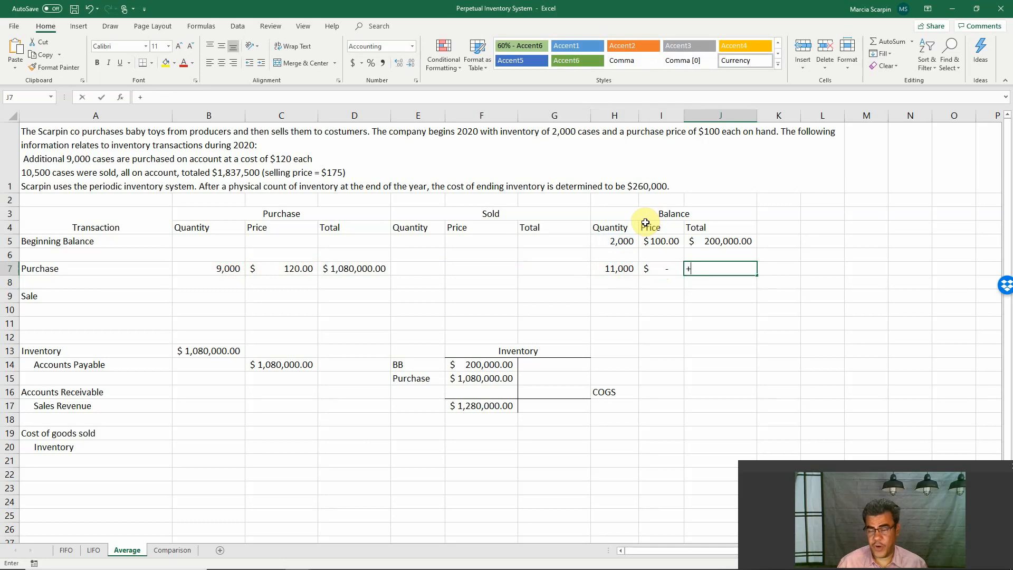
key(Up)
key(Up)
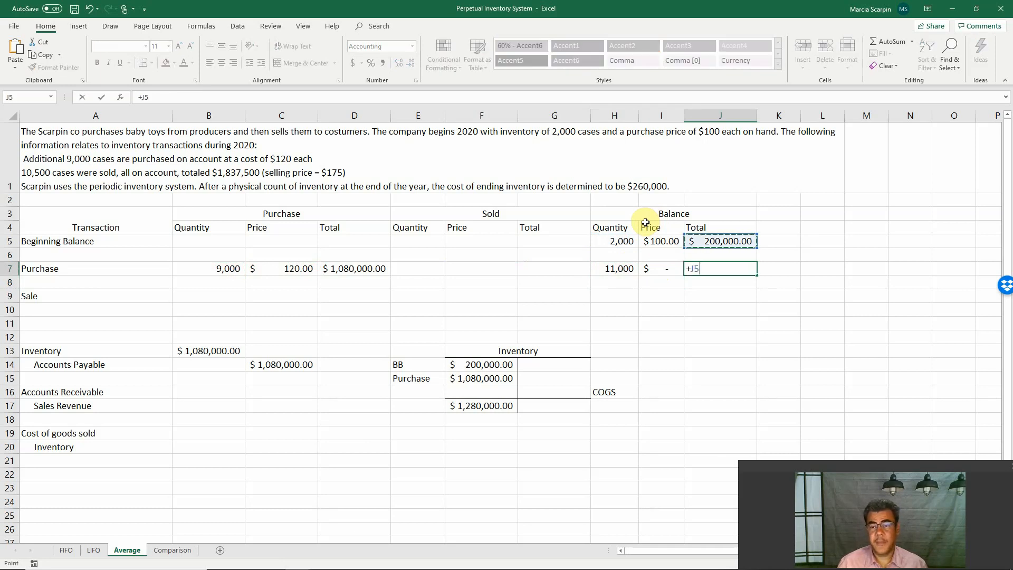
text(+)
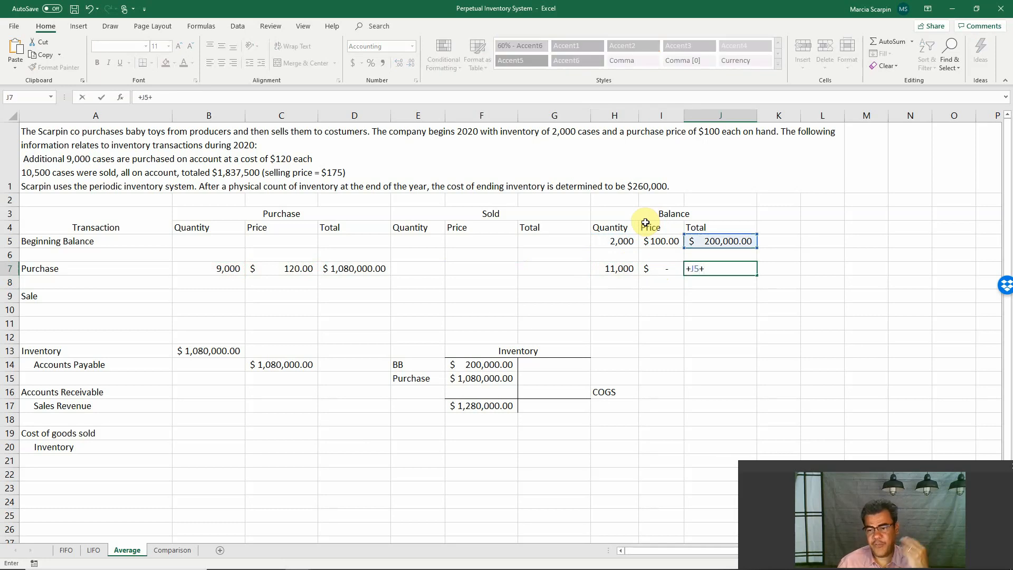
key(Left)
key(Left)
key(Left)
key(Left)
key(Left)
key(Left)
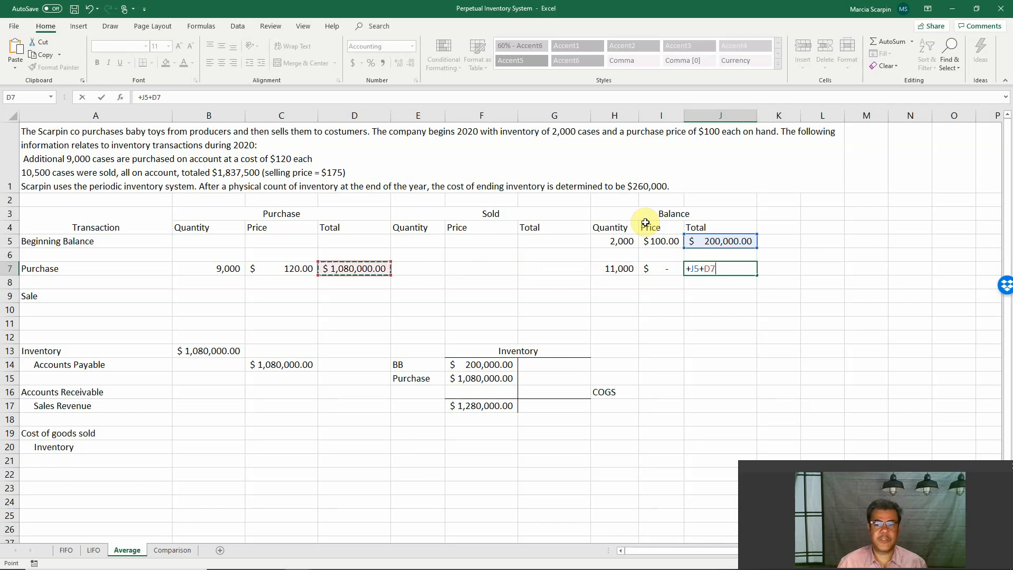
text(-)
key(Left)
key(Left)
key(Left)
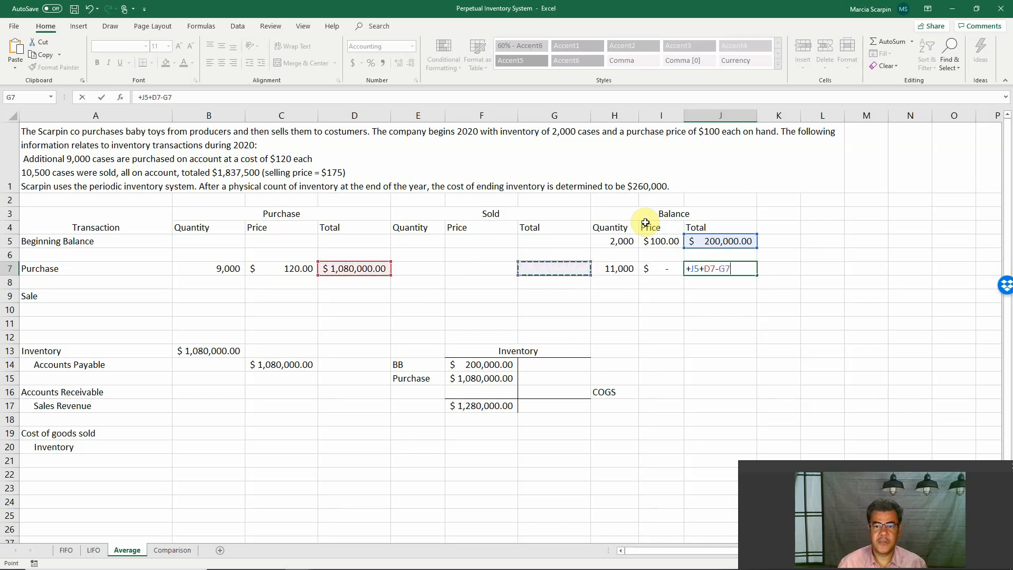
key(ctrl+Return)
key(Return)
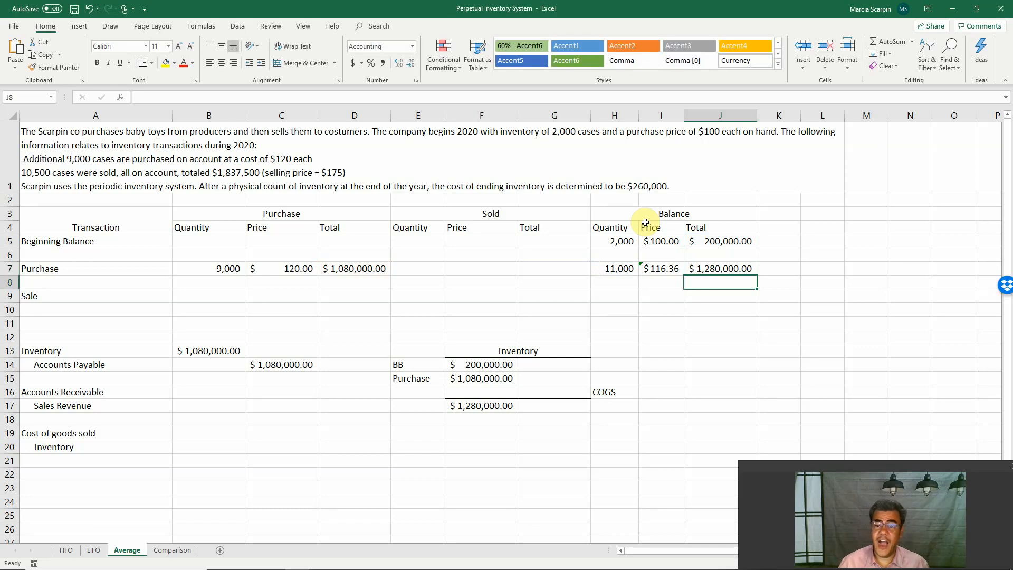
click(662, 270)
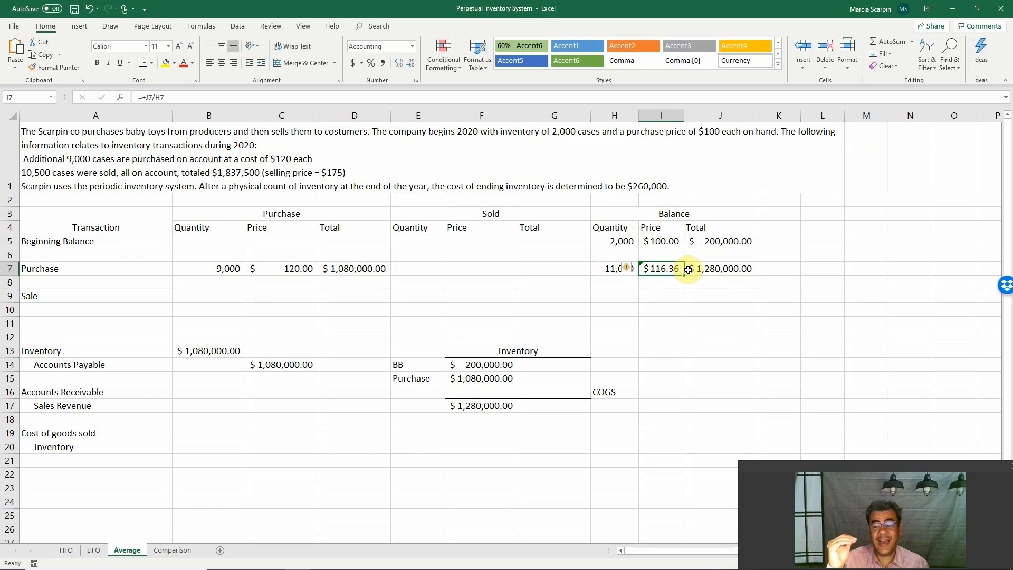
click(285, 268)
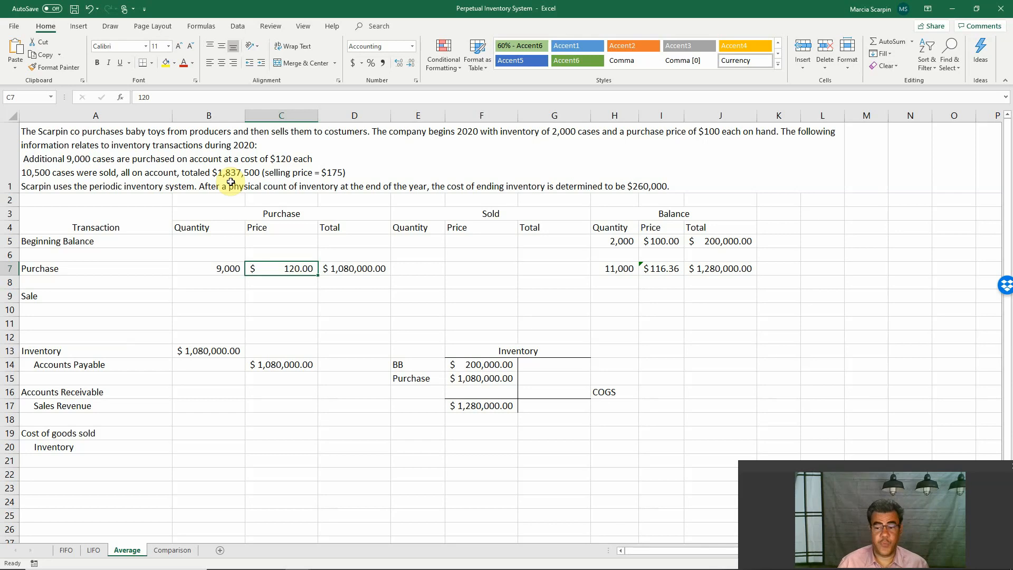
Step: Record the sale on account with an Accounts Receivable debit of 1837500 in B16 and a Sales Revenue credit in C17 referencing B16
click(198, 397)
text(1837500)
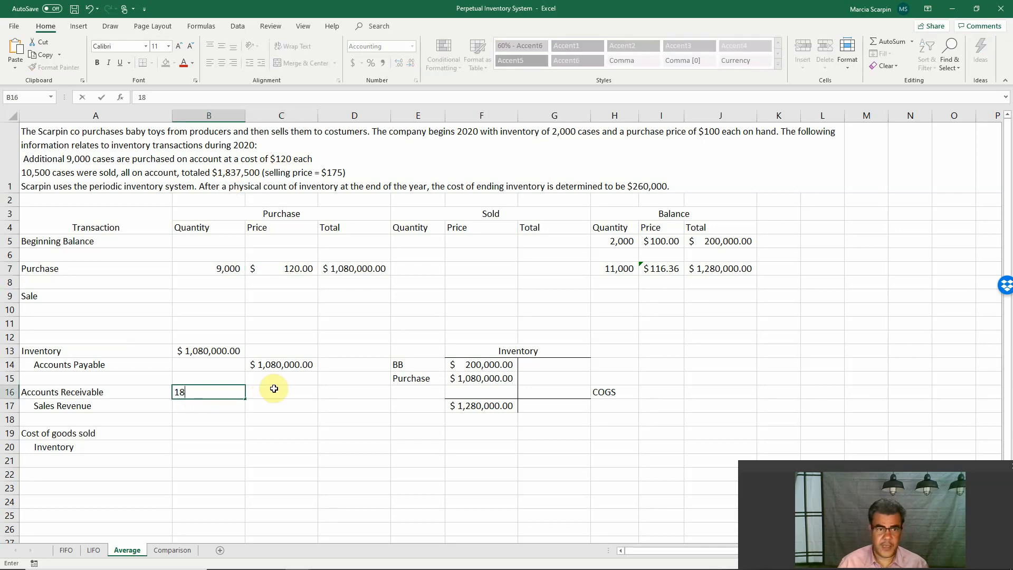
key(Return)
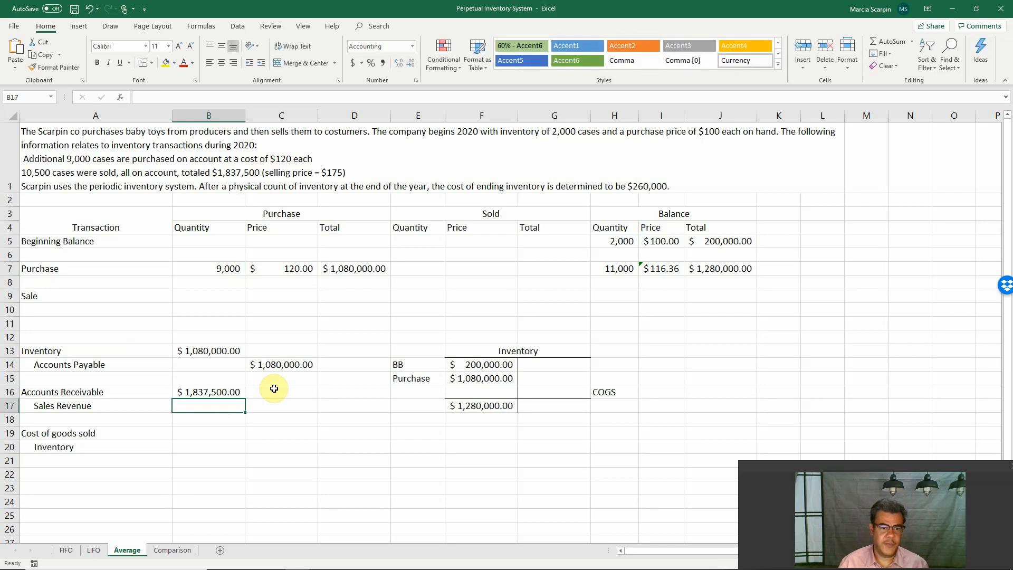
key(Right)
text(=B16)
key(Return)
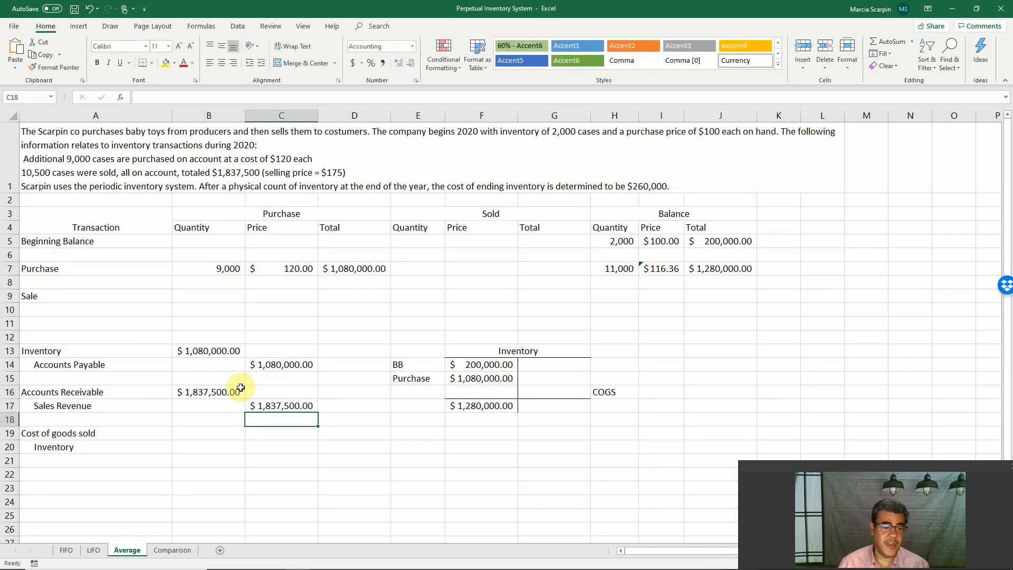
Step: Copy the sales journal entry in A16:C17 to the same location on the LIFO sheet
drag(97, 392, 299, 407)
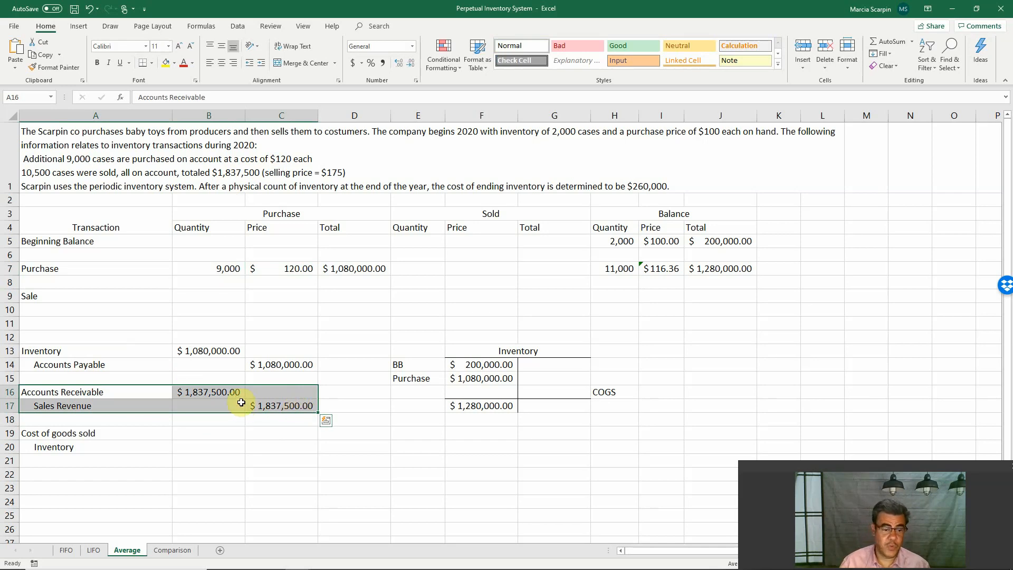
key(ctrl+c)
click(94, 550)
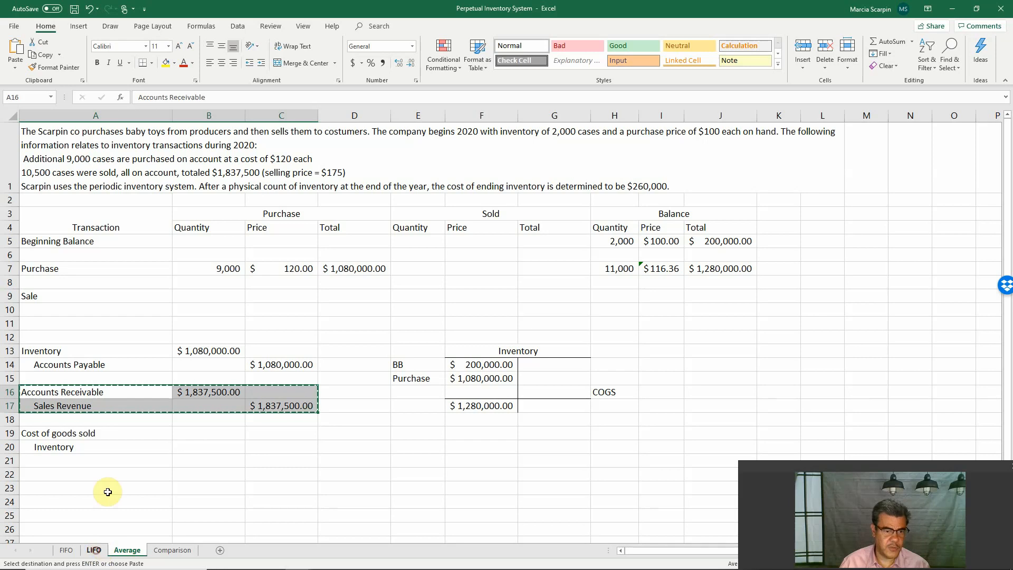
click(94, 396)
key(ctrl+v)
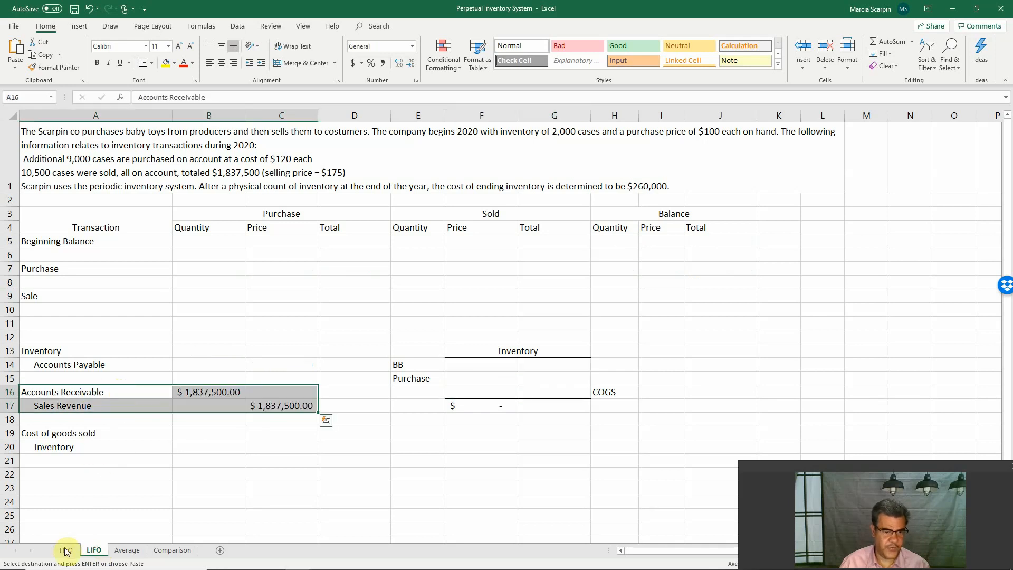
Step: Paste the copied sales journal entry at A16 on the FIFO sheet and return to the Average sheet
click(67, 550)
click(153, 405)
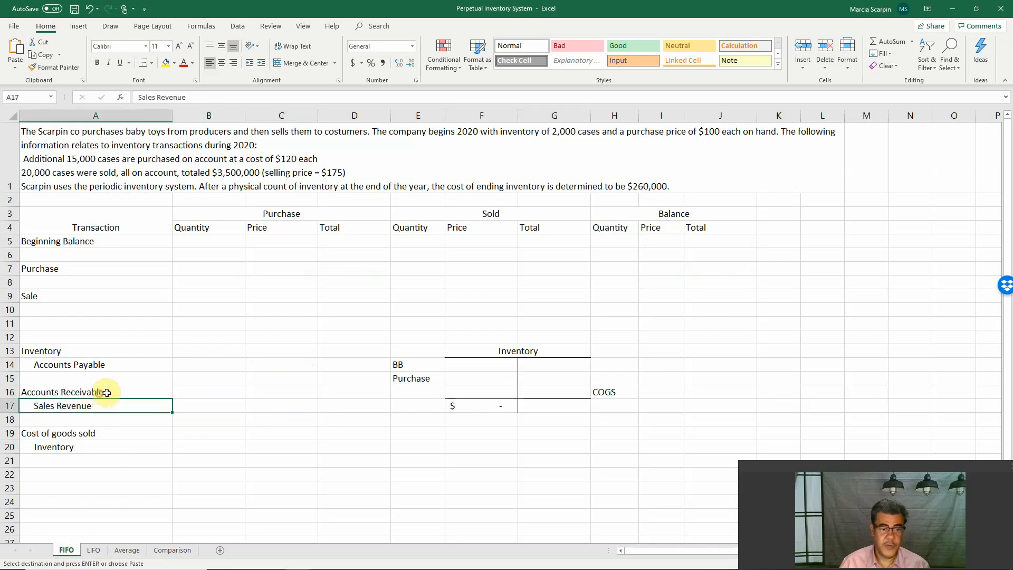
click(109, 392)
key(ctrl+v)
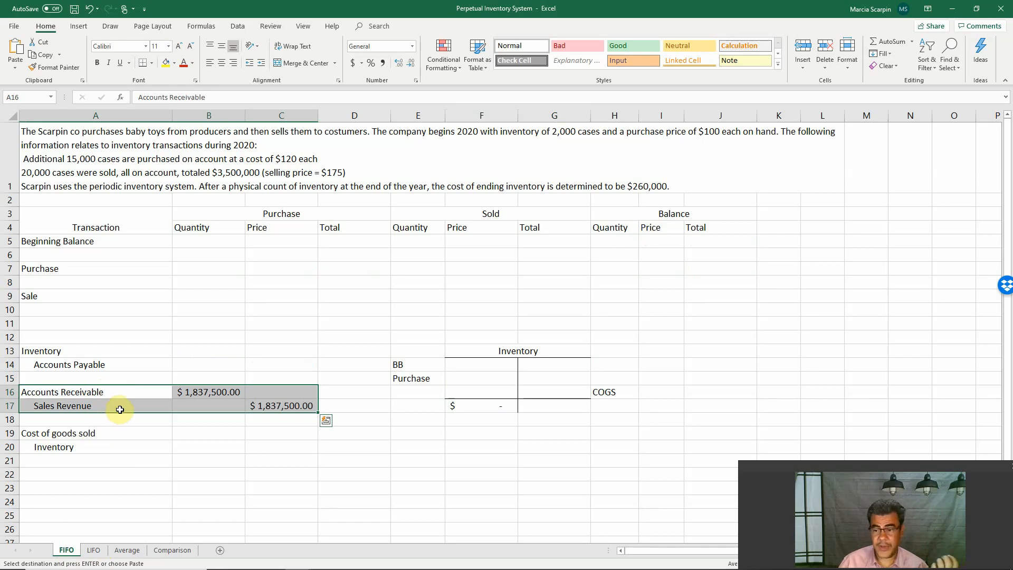
click(127, 550)
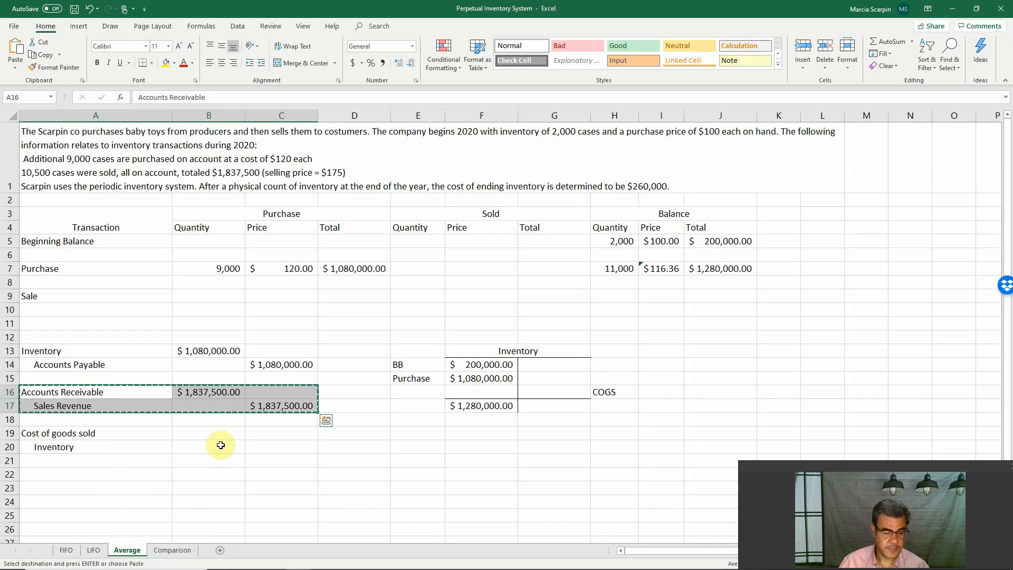
key(Escape)
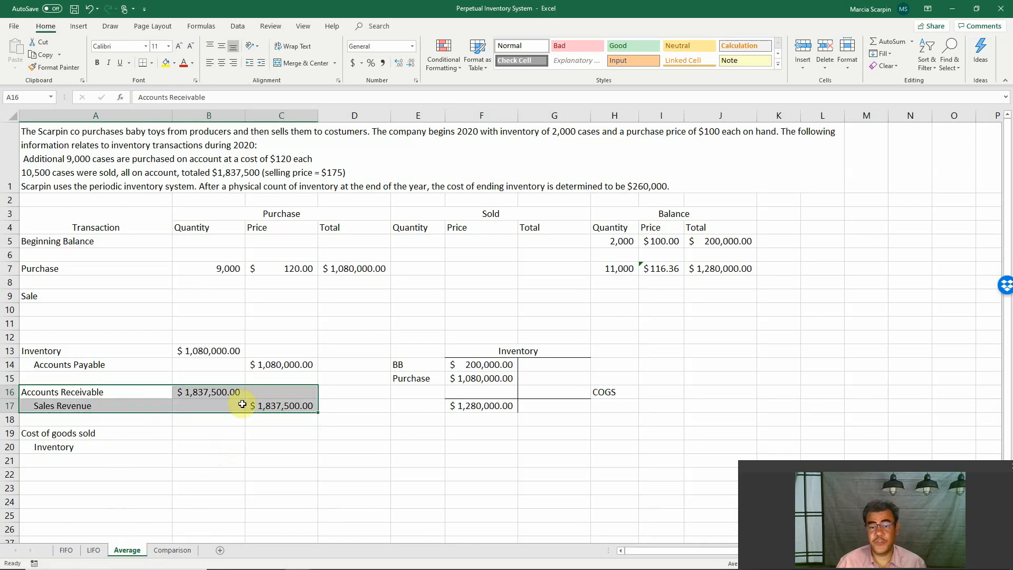
Step: Enter 10500 as the quantity sold in E9 and link the sold price in F9 to the average price in I7
click(411, 295)
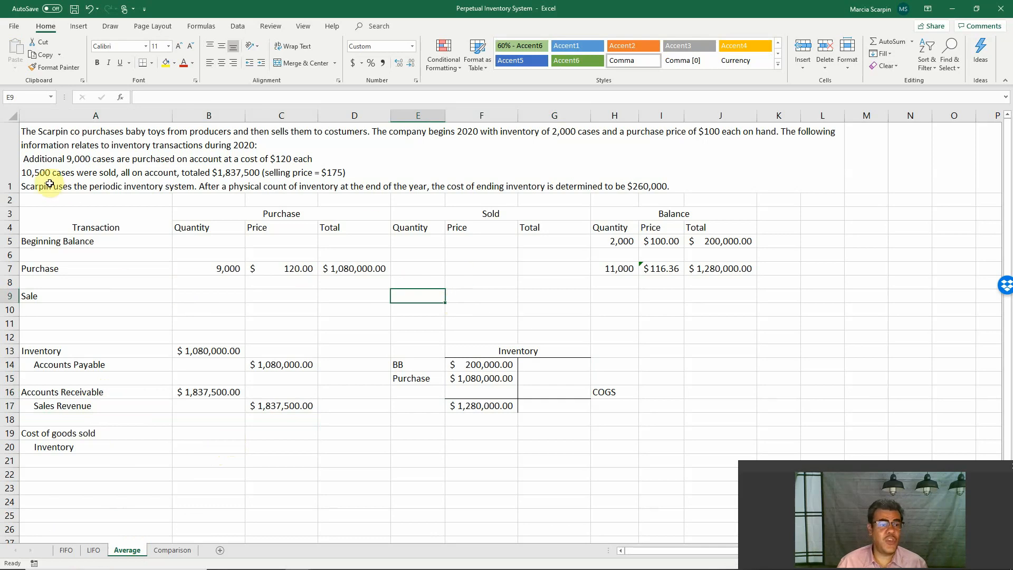
text(10500)
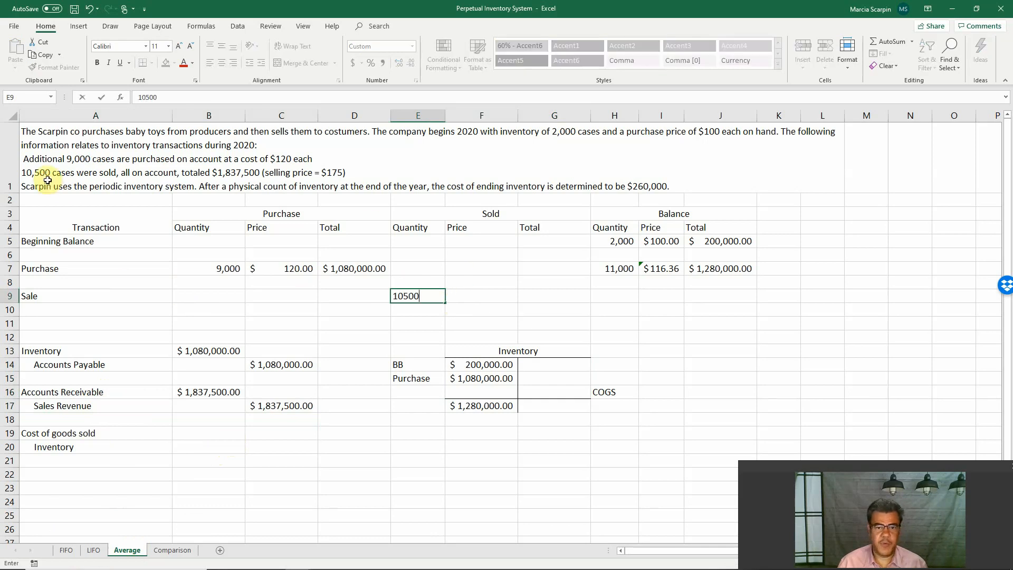
key(Return)
key(Up)
key(Right)
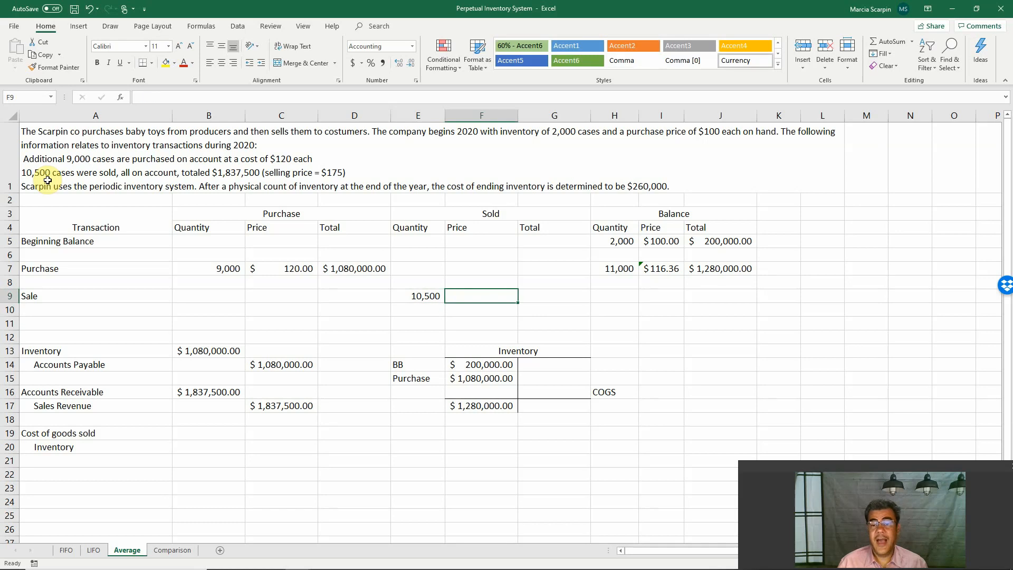
text(+)
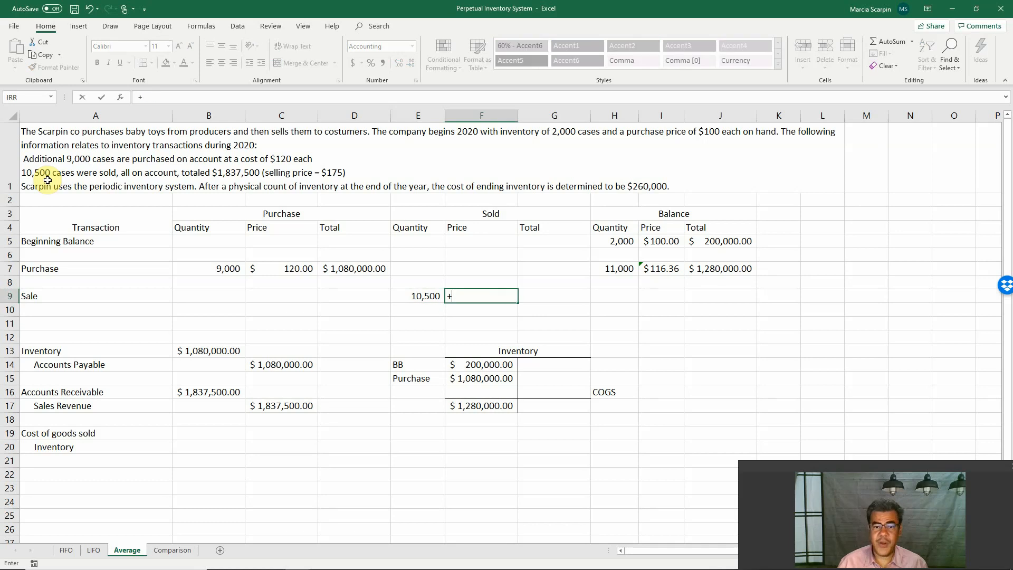
click(660, 274)
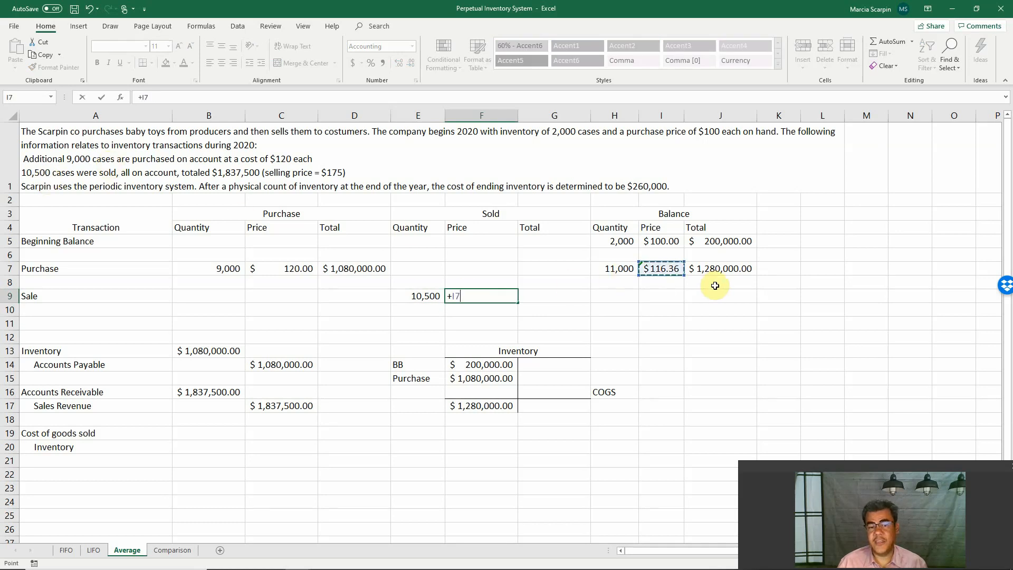
key(ctrl+Return)
Step: Calculate the total cost of the sale in G9 with the formula +E9*F9
key(Right)
text(+)
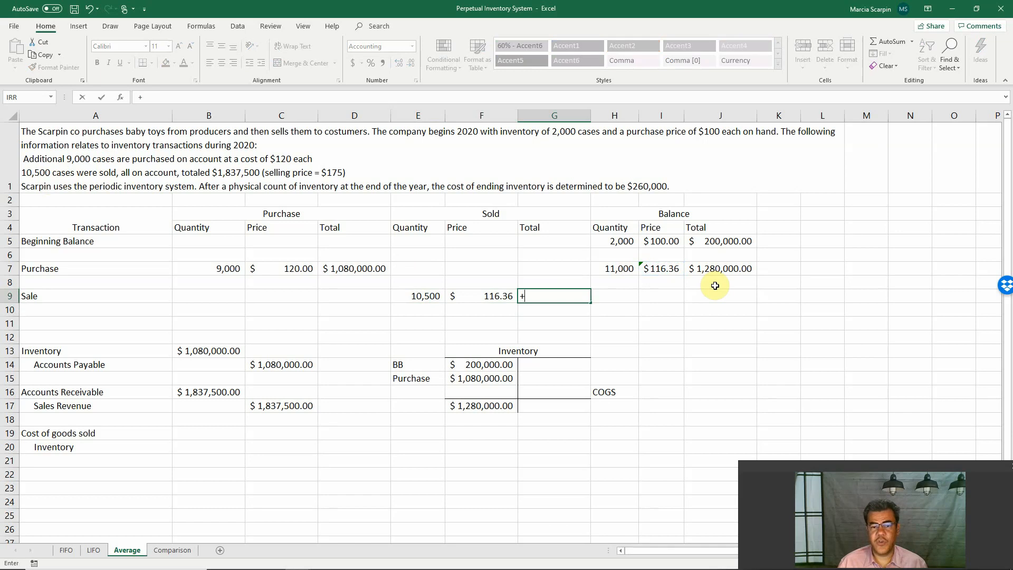
key(Left)
key(Left)
text(*)
key(Left)
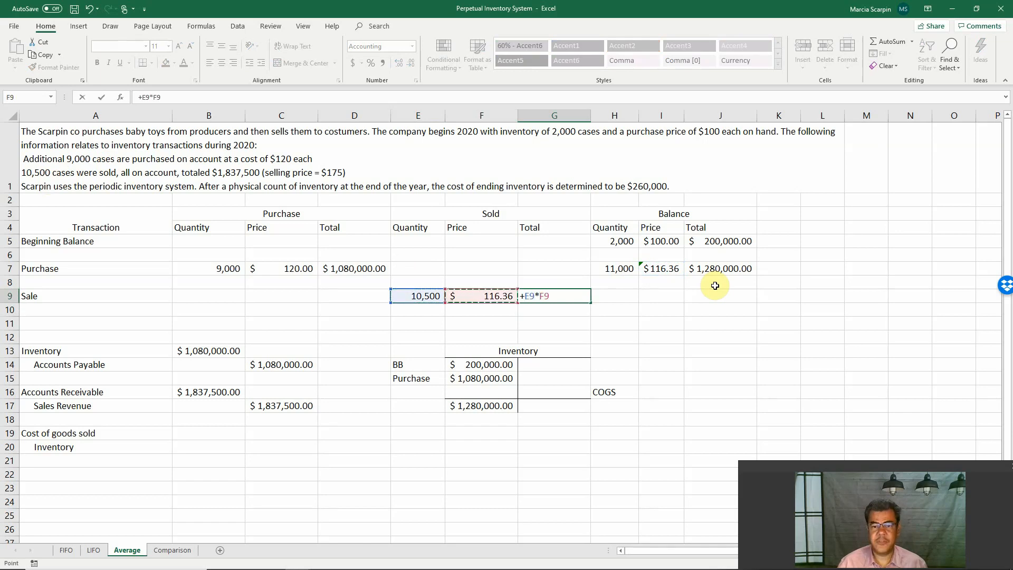
key(Return)
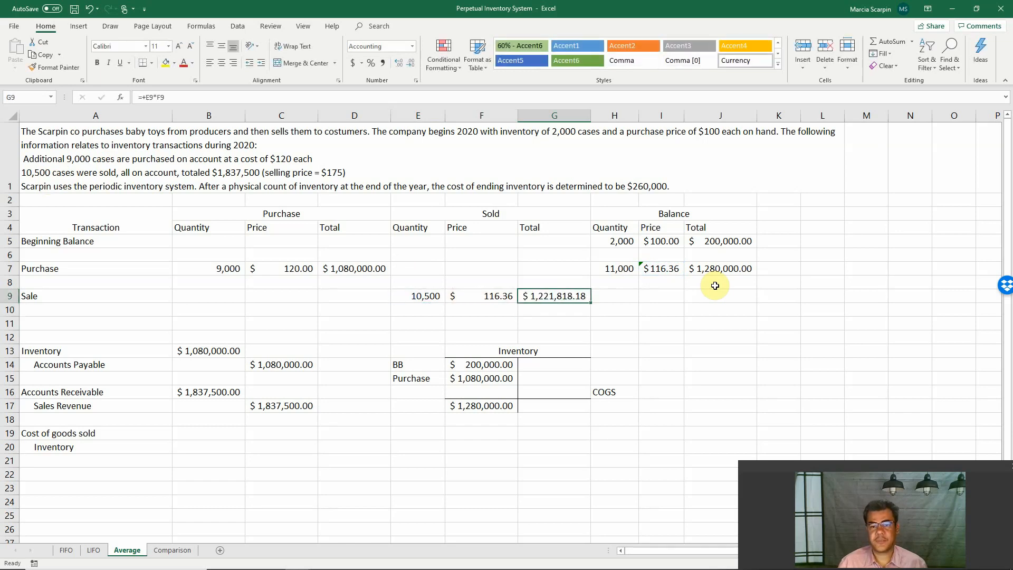
Step: Record the Cost of goods sold debit in B19 by referencing the sold total in G9
key(Down)
key(Down)
key(Down)
key(Down)
key(Down)
key(Down)
key(Left)
key(Left)
key(Left)
key(Left)
key(Left)
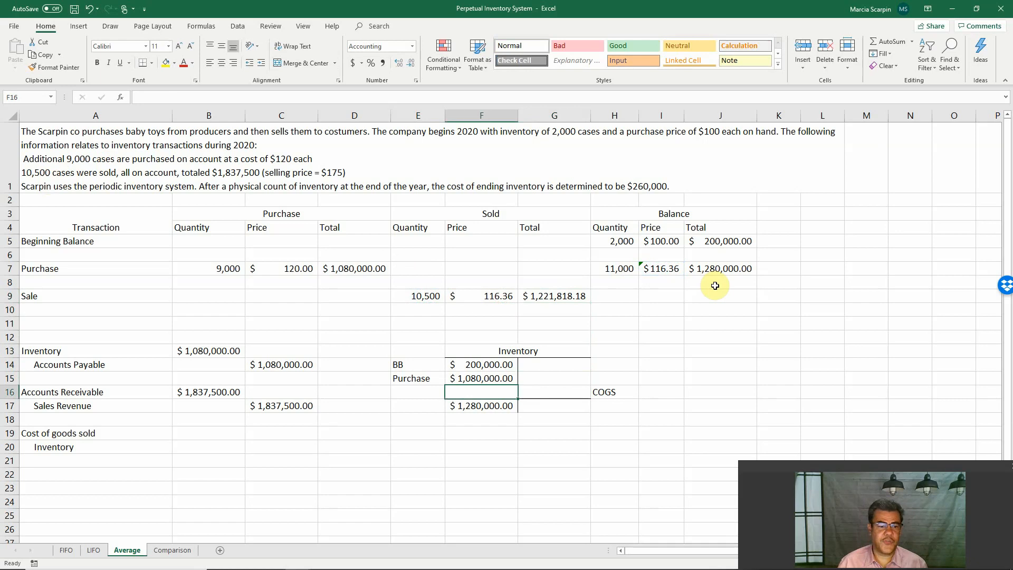
key(Down)
key(Down)
key(Down)
text(+)
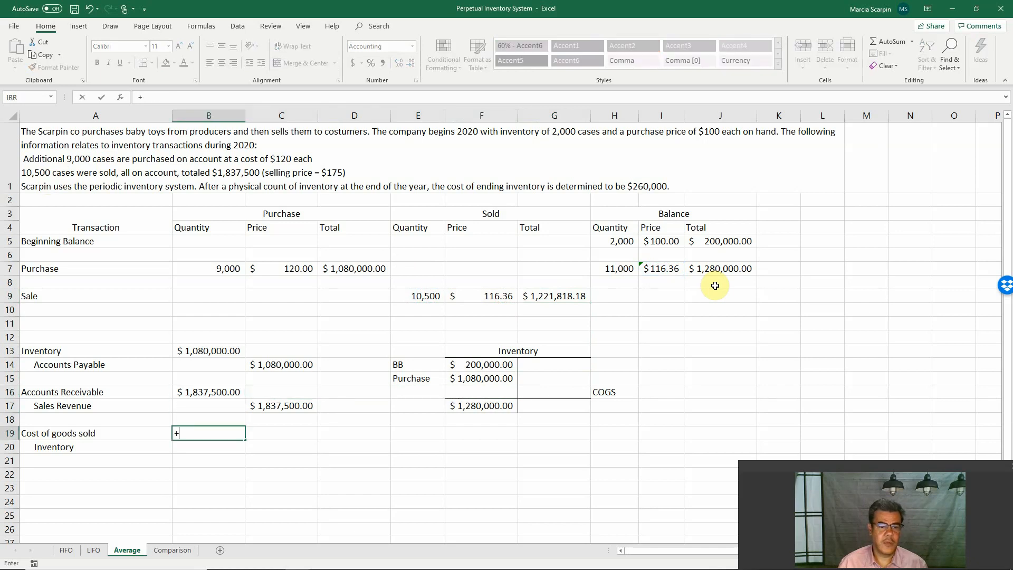
click(554, 297)
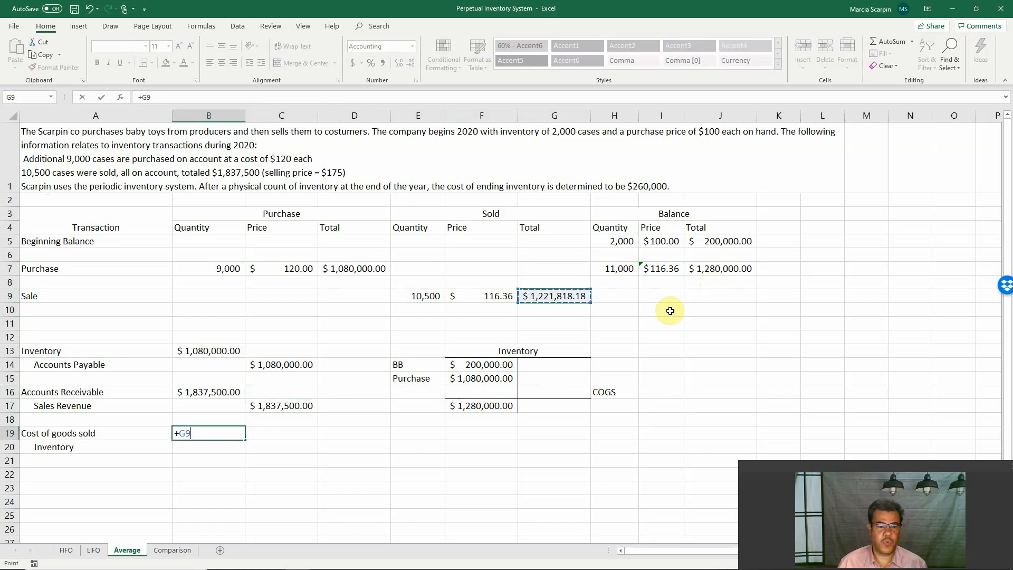
key(Return)
Step: Record the Inventory credit in C20 by referencing the Cost of goods sold debit in B19
key(Right)
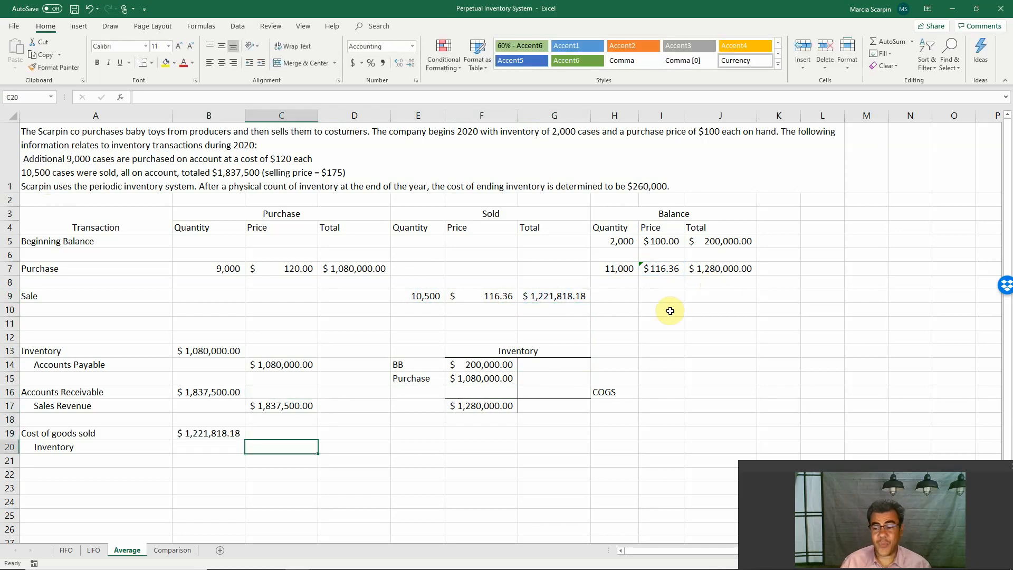
text(+)
key(Left)
key(Up)
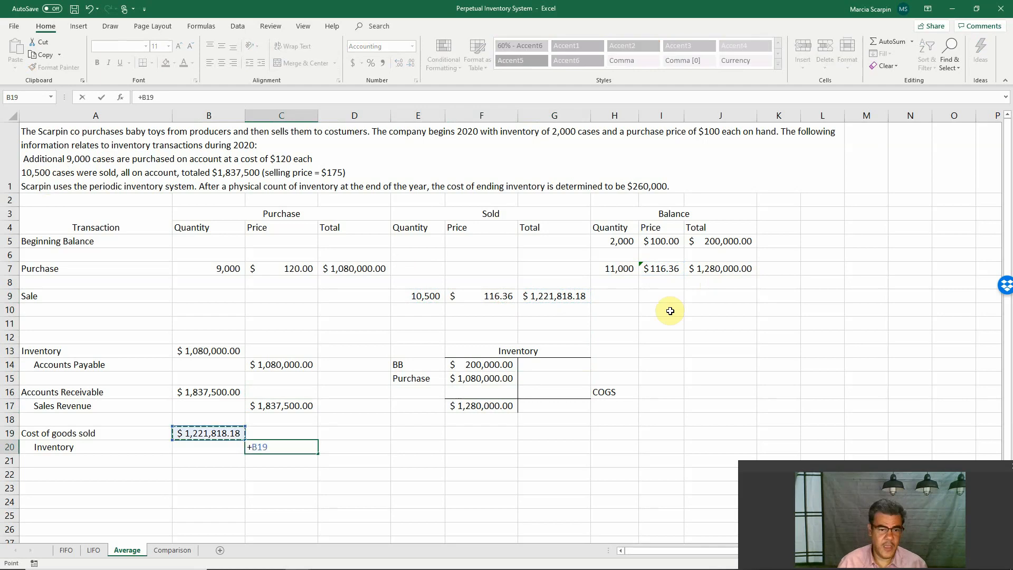
key(Return)
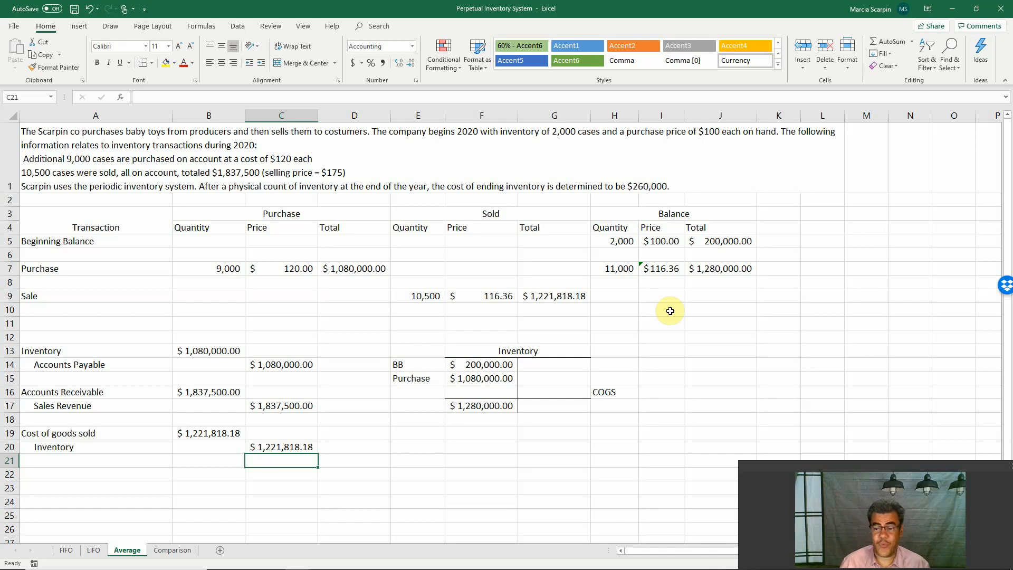
Step: Post the COGS amount to the credit side of the Inventory T-account by linking G16 to C20
click(563, 393)
text(+)
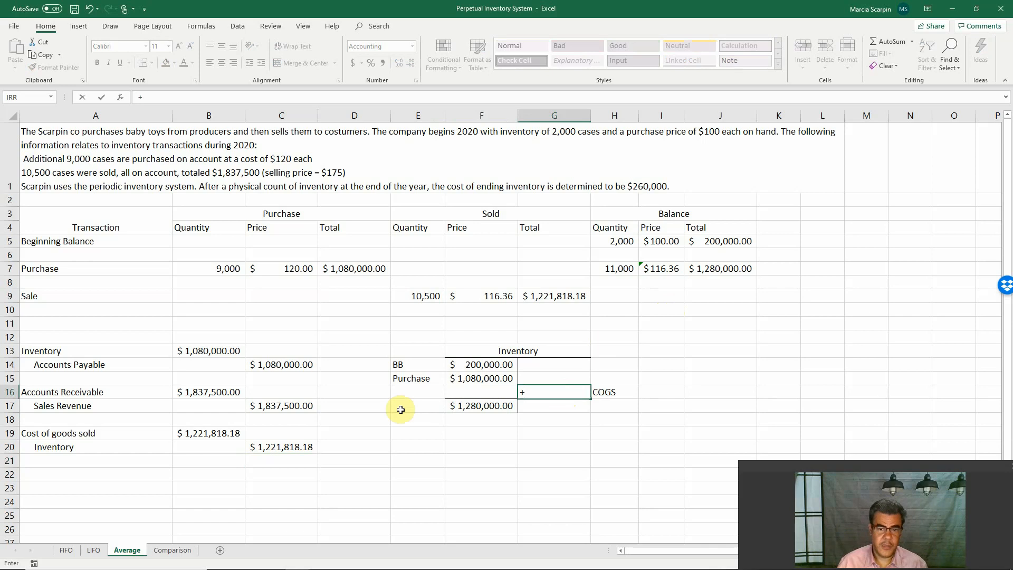
click(279, 447)
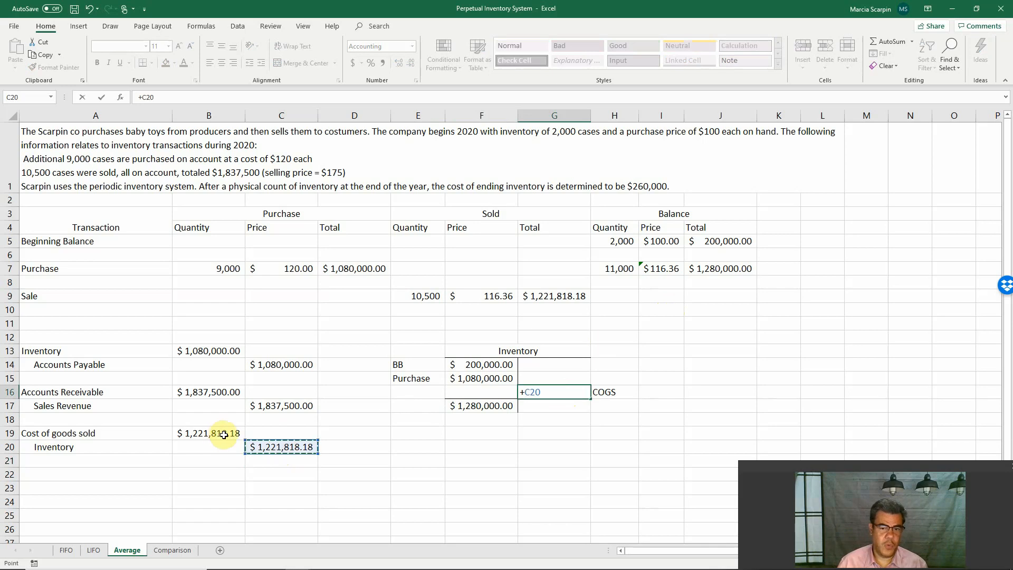
key(Return)
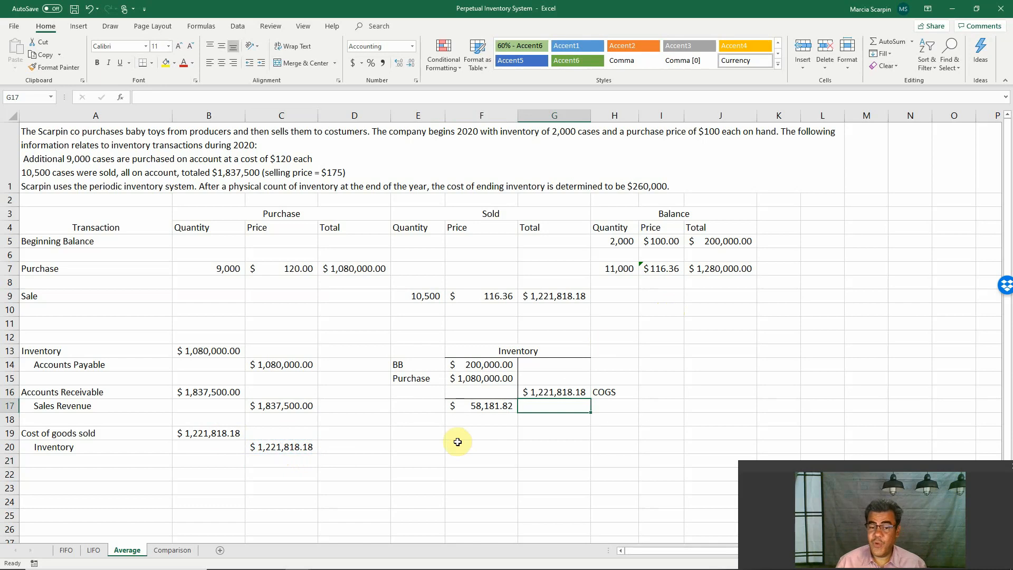
Step: Highlight the Inventory T-account's ending balance in F17 with yellow fill
click(477, 407)
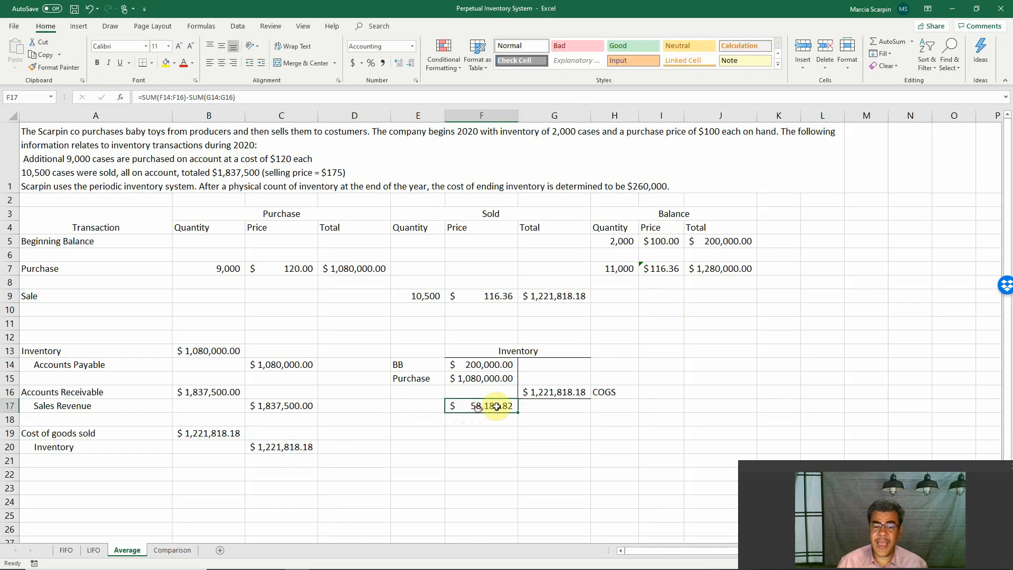
click(167, 63)
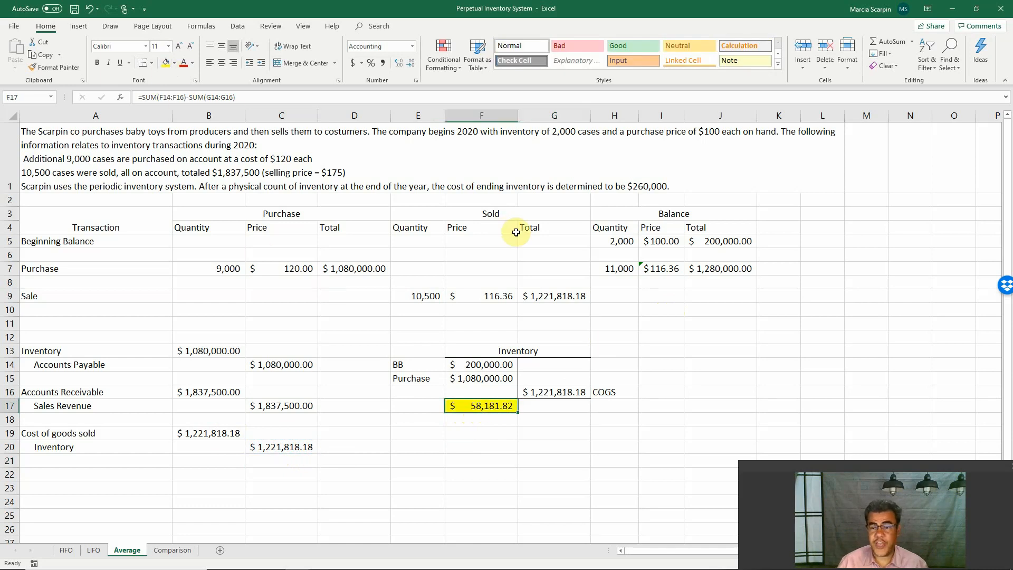
Step: Copy the purchase-row balance formulas in H7:J7 to the Sale row at H9, and highlight the balance total in J9 yellow
drag(615, 268, 706, 267)
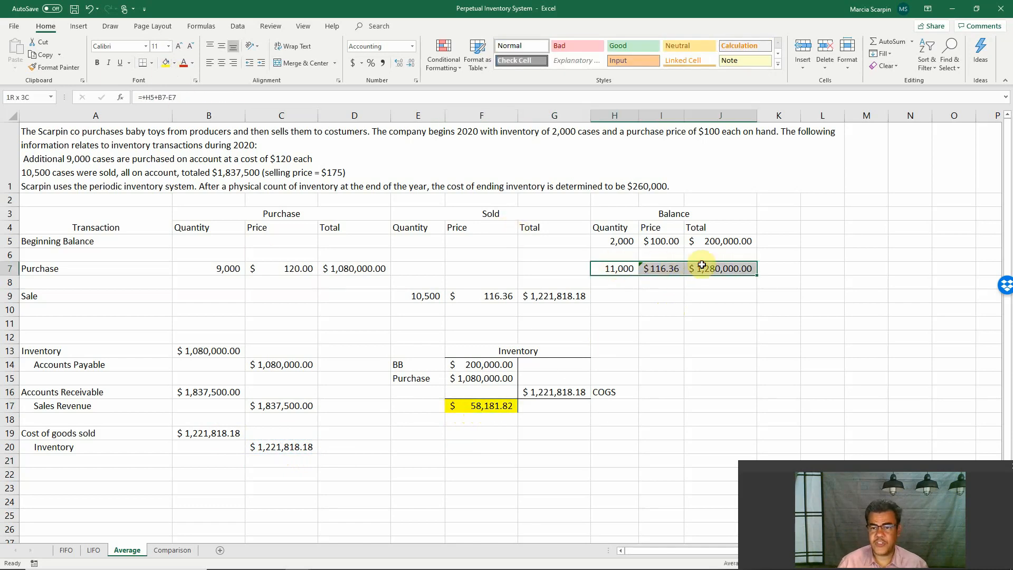
key(ctrl+c)
click(628, 288)
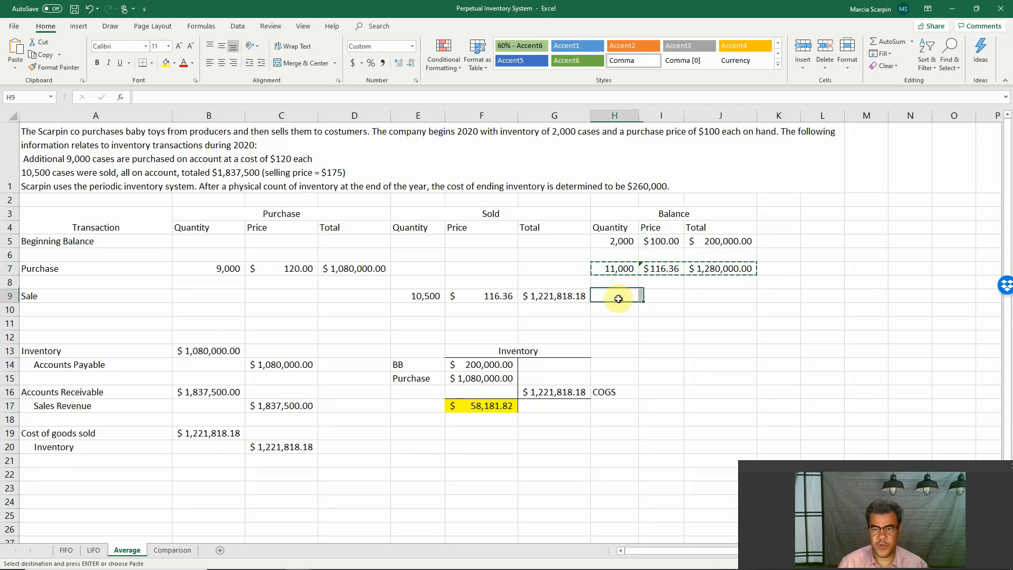
key(Return)
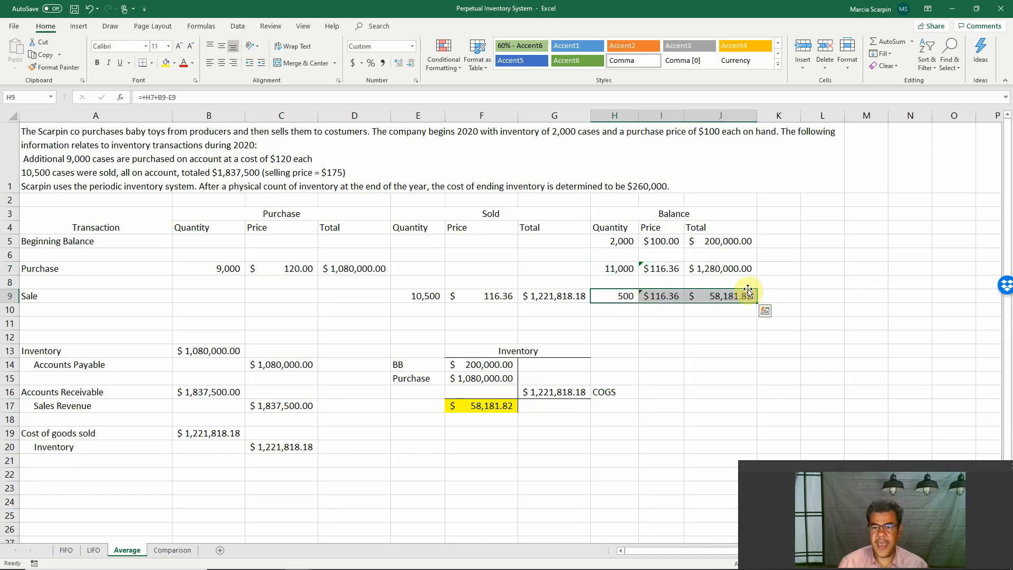
click(724, 294)
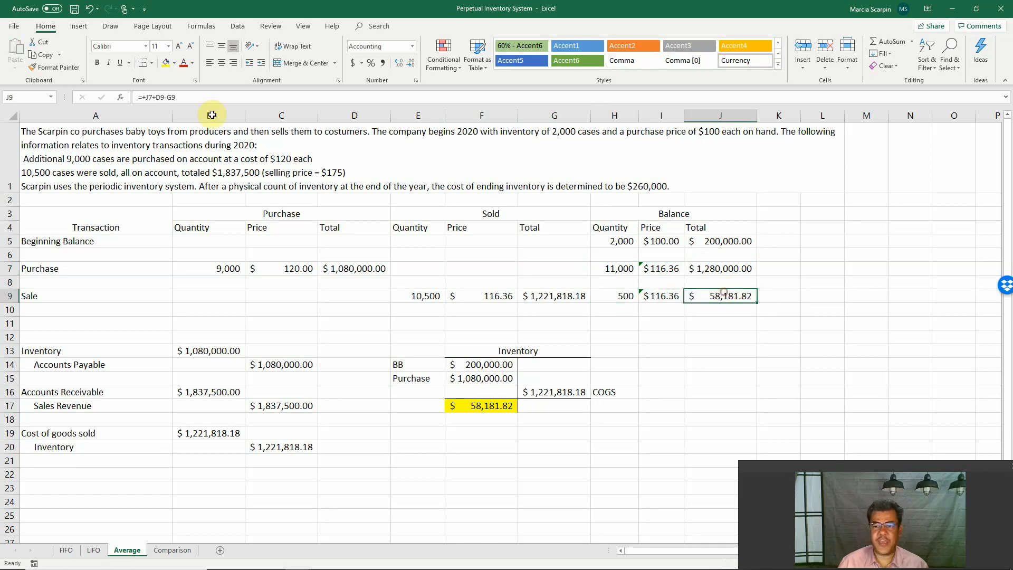
click(166, 62)
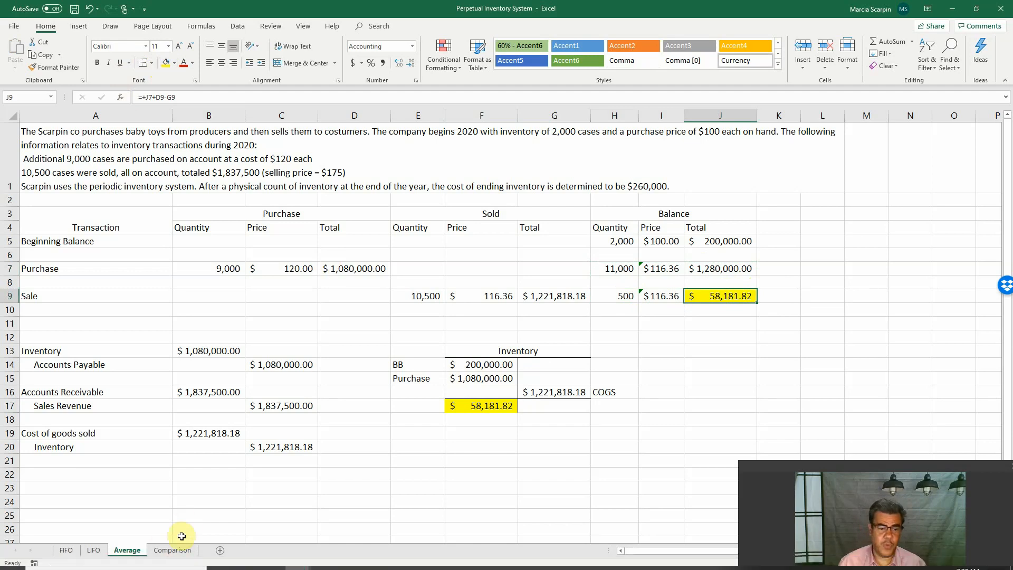
Step: On the Comparison sheet, link the Average ending inventory in D3 to J9 of the Average sheet
click(173, 550)
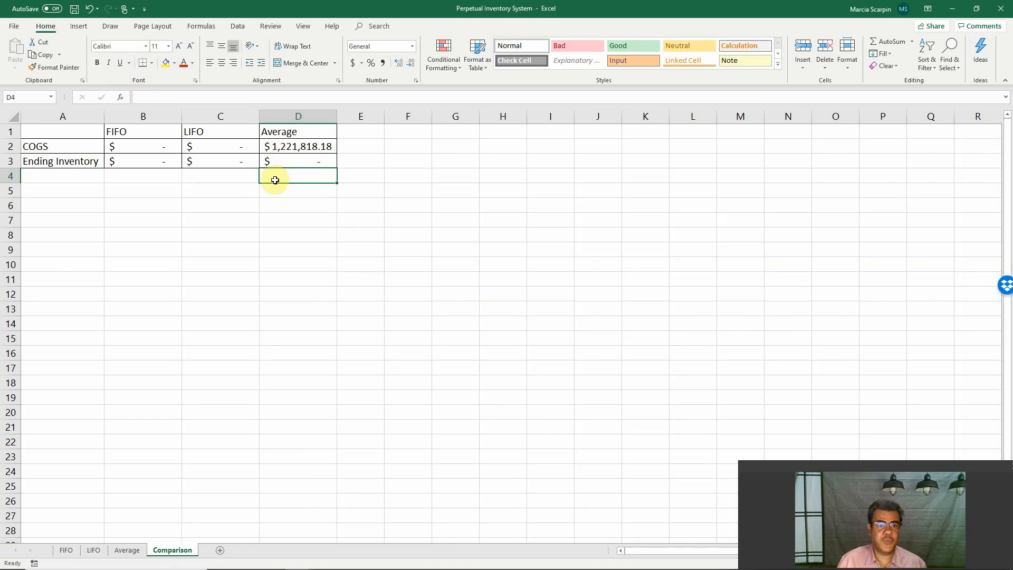
click(301, 159)
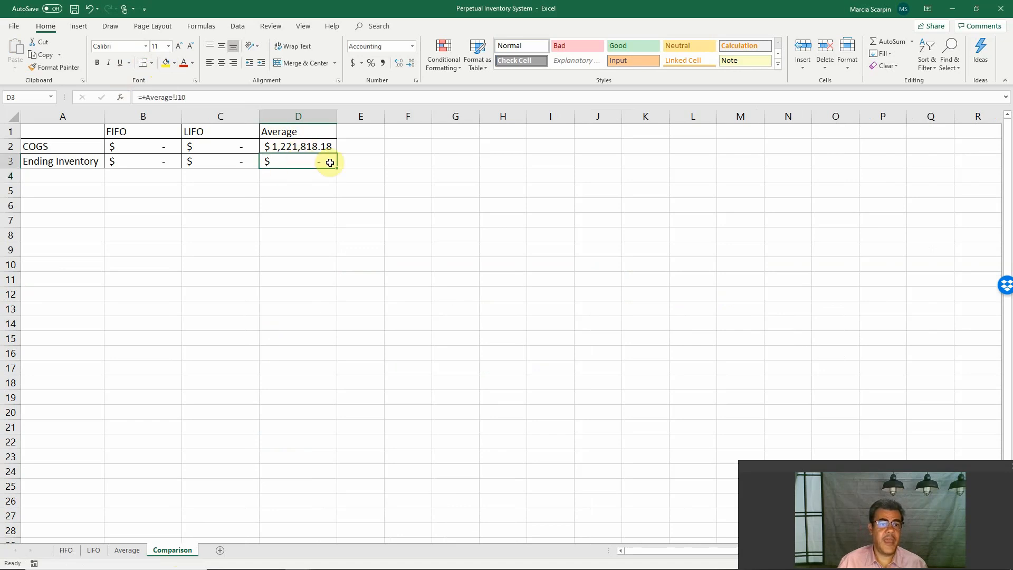
text(+)
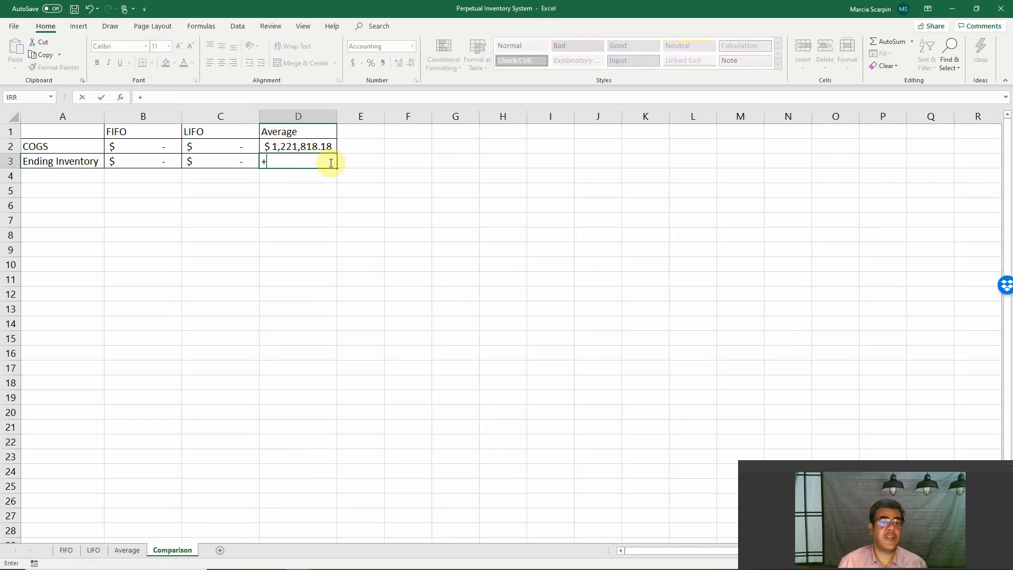
click(126, 550)
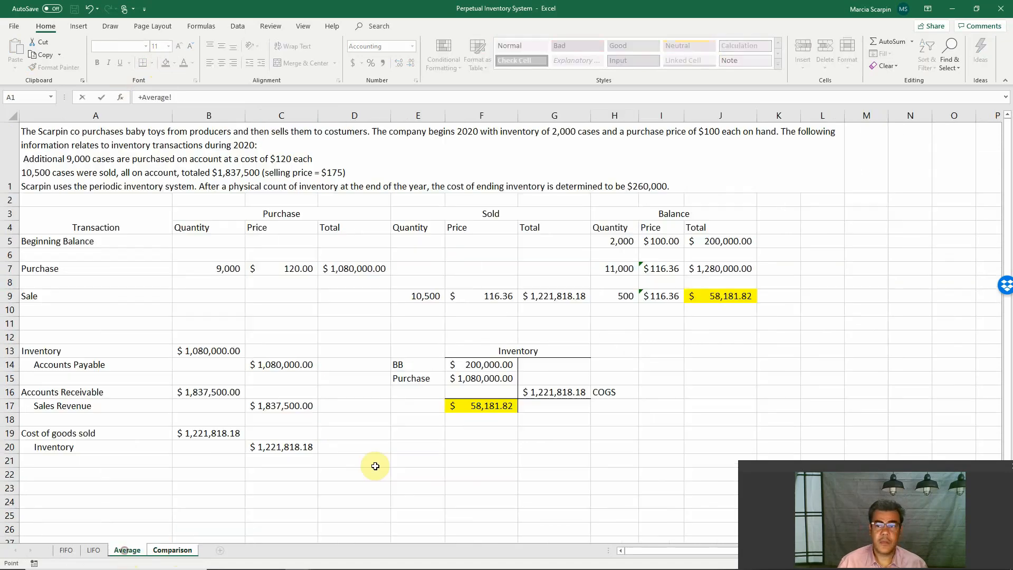
click(725, 296)
key(Return)
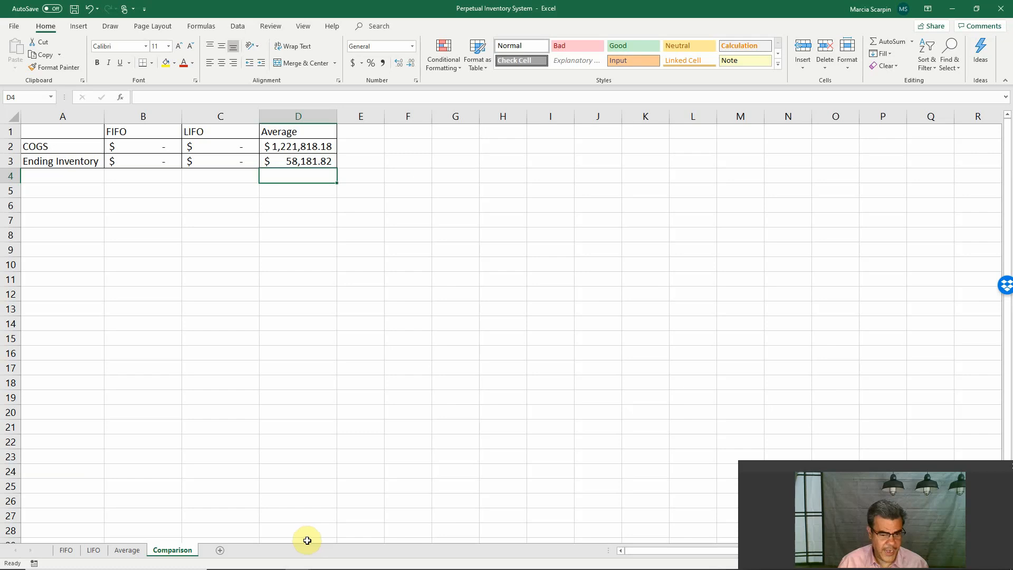
Step: Review the Cost Flow Assumptions slide in the presentation and return to the Comparison sheet in Excel
key(alt+Tab)
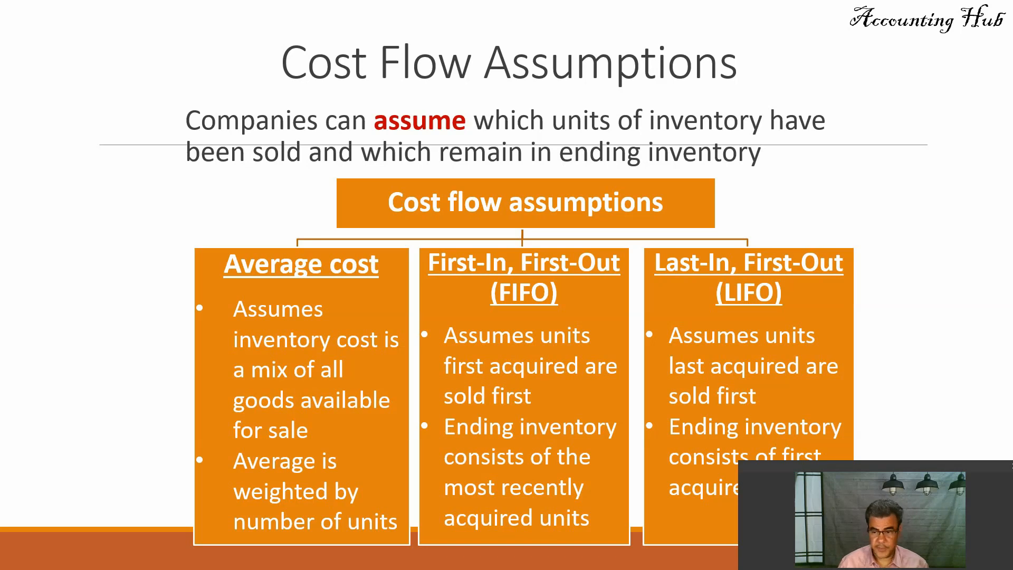
key(alt+Tab)
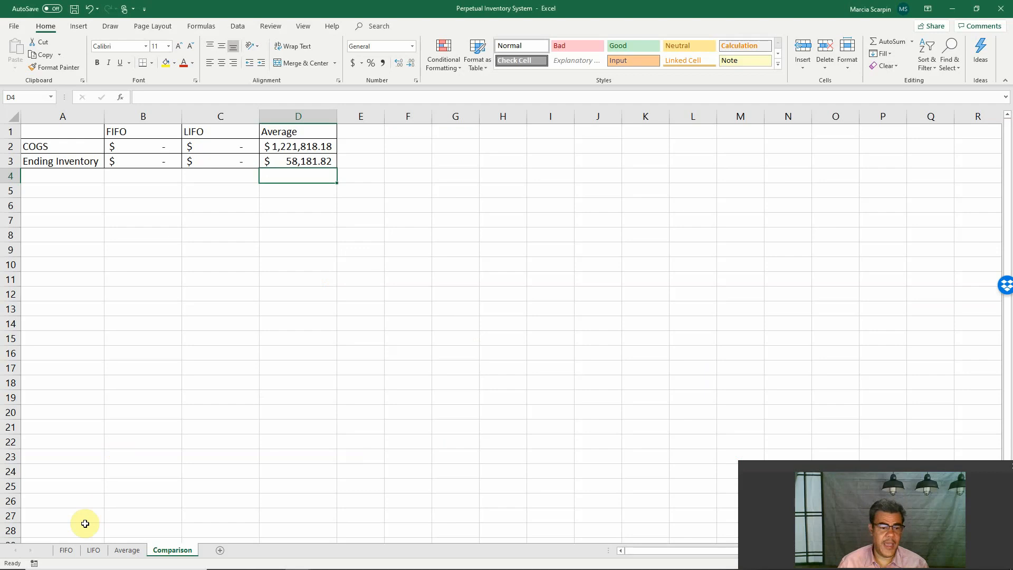
click(94, 505)
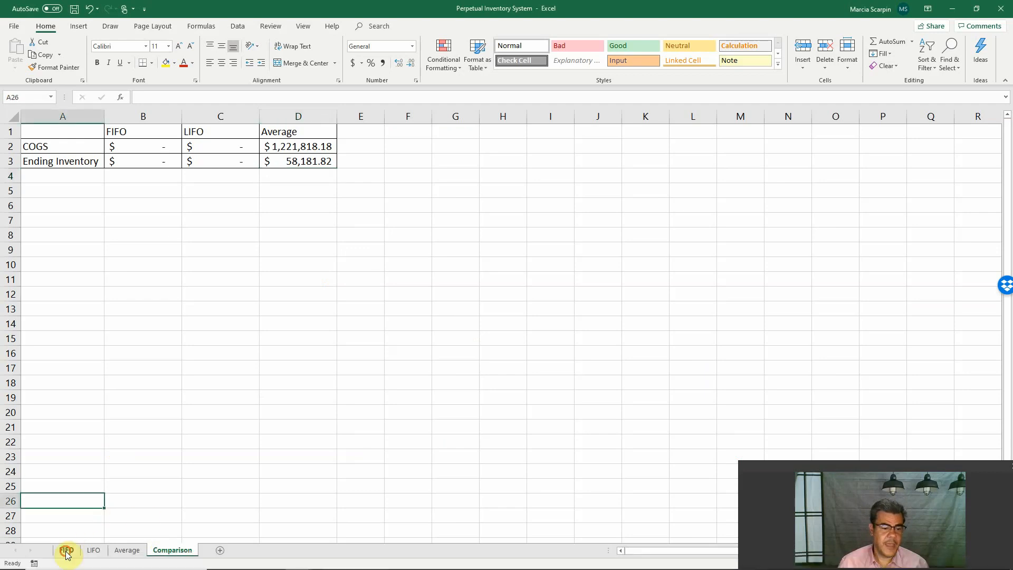
Step: On the FIFO sheet, enter the beginning balance quantity 2,000 in H5 and price 100 in I5
click(67, 550)
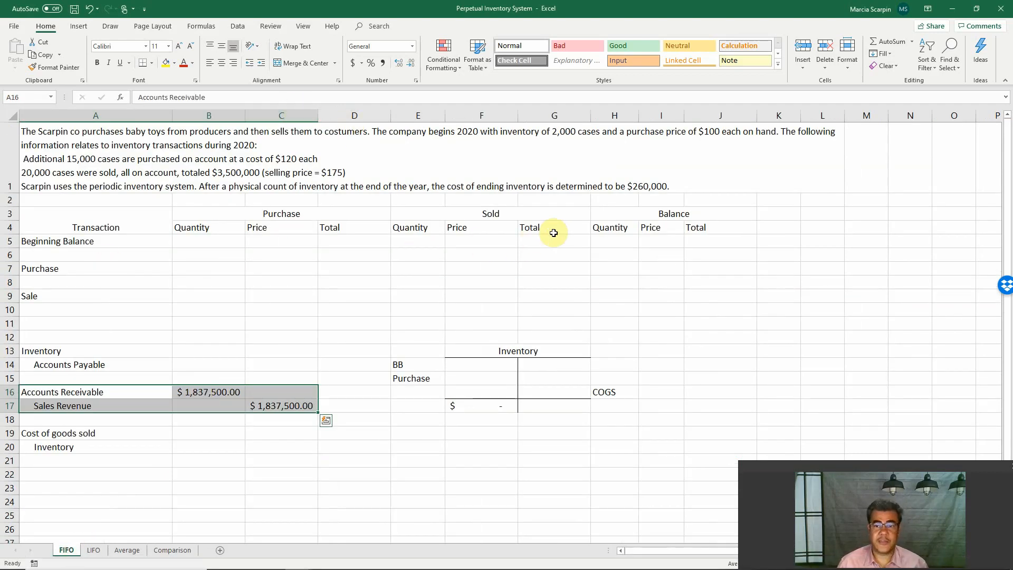
click(611, 245)
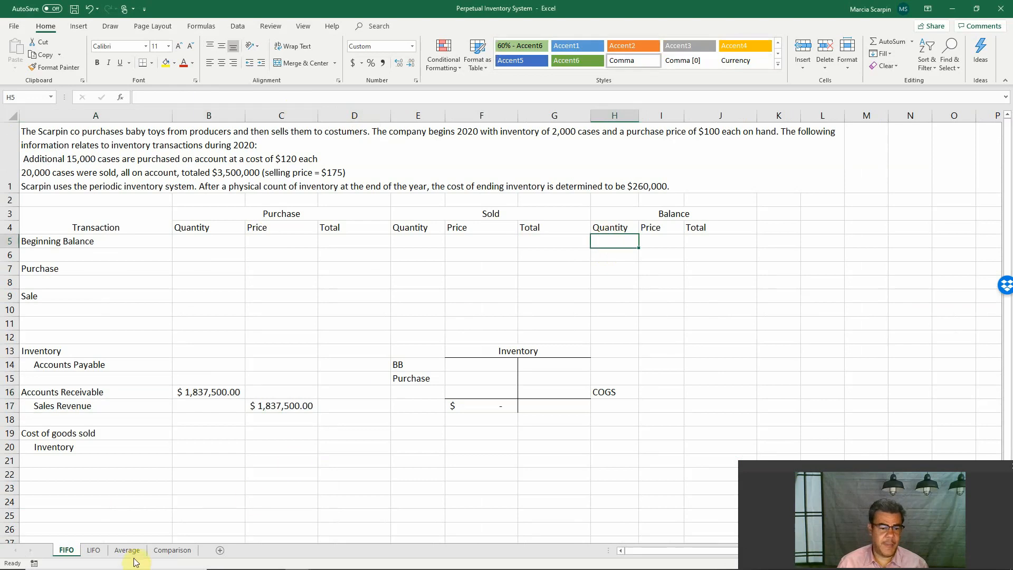
text(2)
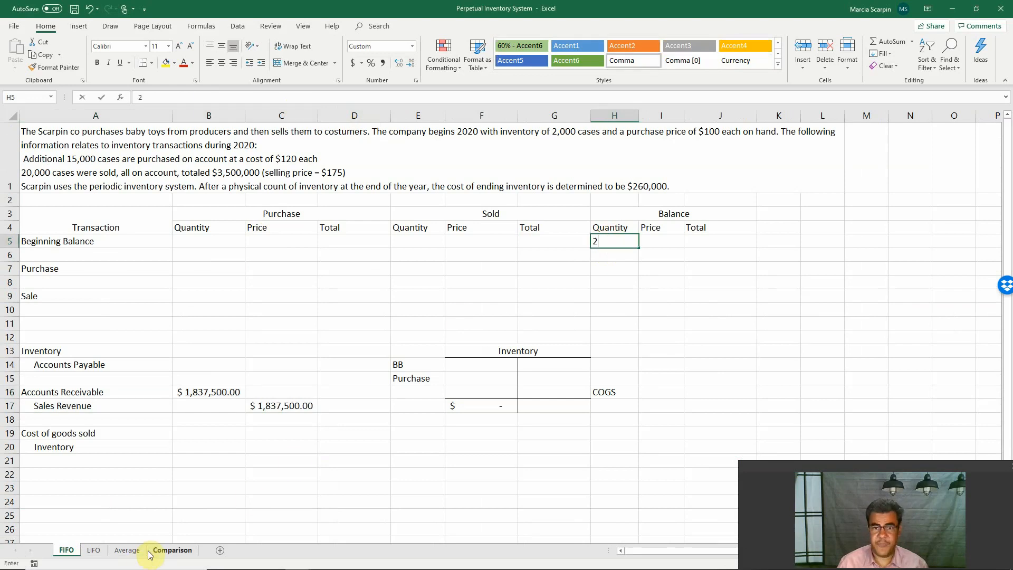
text(,000)
key(Tab)
text(100)
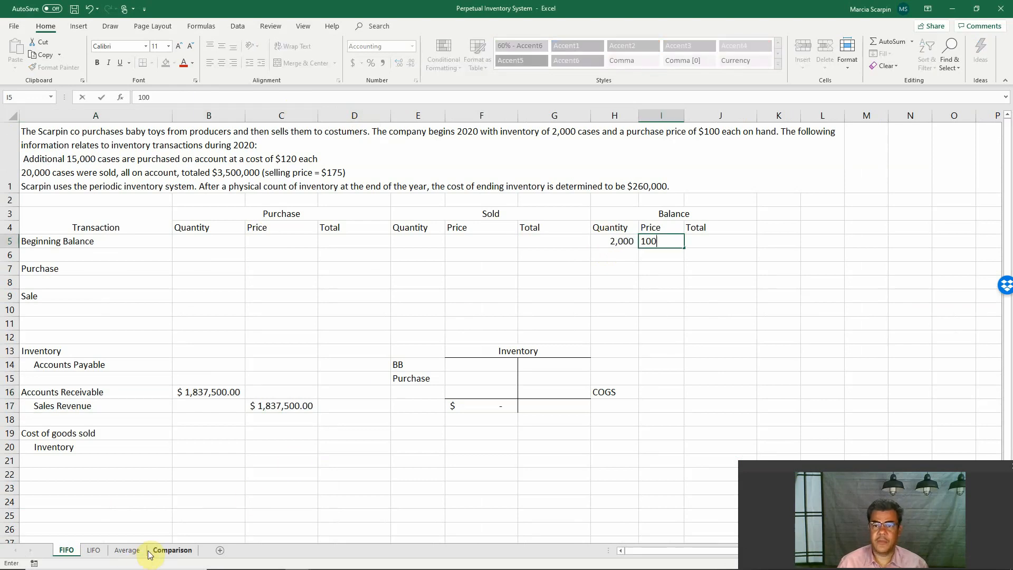
key(Return)
Step: Calculate the beginning balance total in J5 with the formula +H5*I5
key(Up)
key(Right)
text(+)
key(Left)
key(Left)
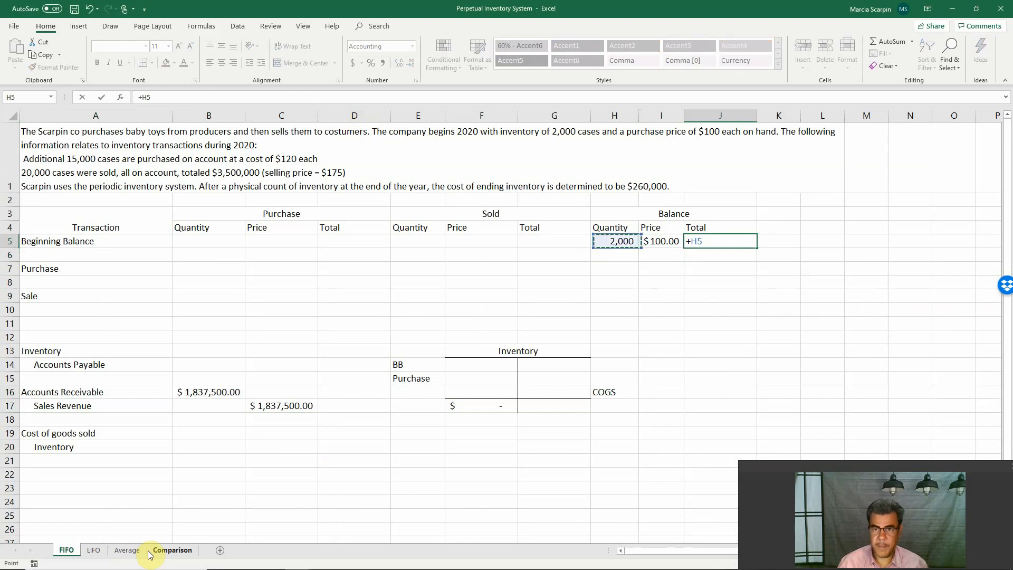
text(*)
key(Left)
key(Return)
Step: Post the beginning balance to the Inventory T-account by linking F14 to the balance total in J5
key(Down)
key(Down)
key(Down)
key(Down)
key(Down)
key(Down)
key(Down)
key(Down)
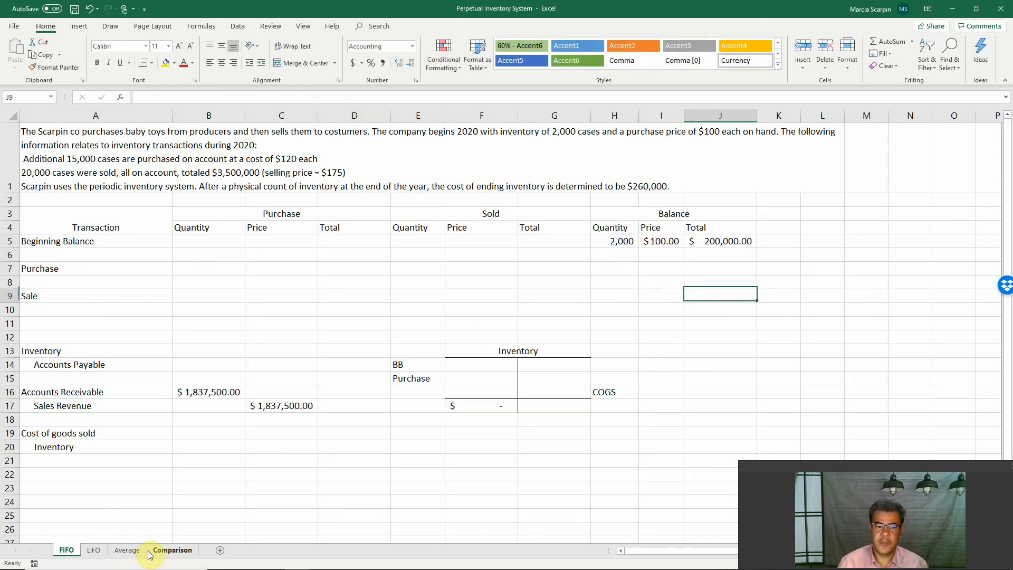
key(Left)
key(Left)
key(Left)
key(Left)
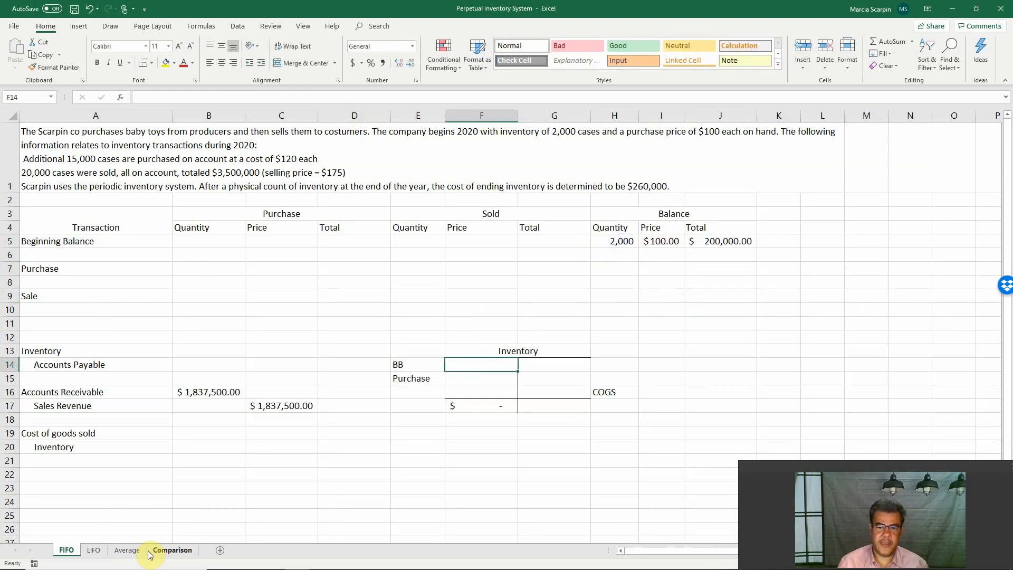
text(+)
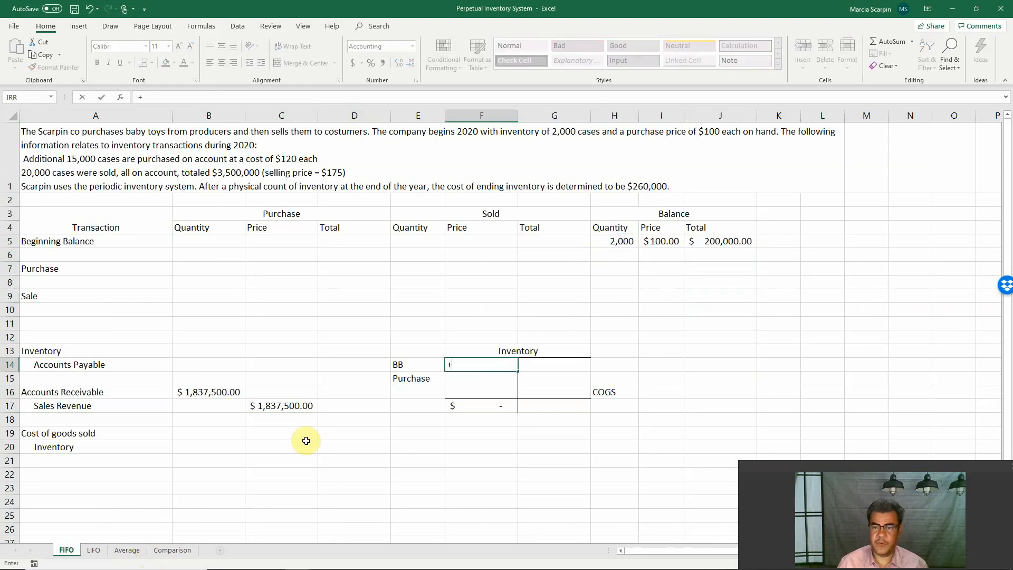
click(733, 244)
key(Return)
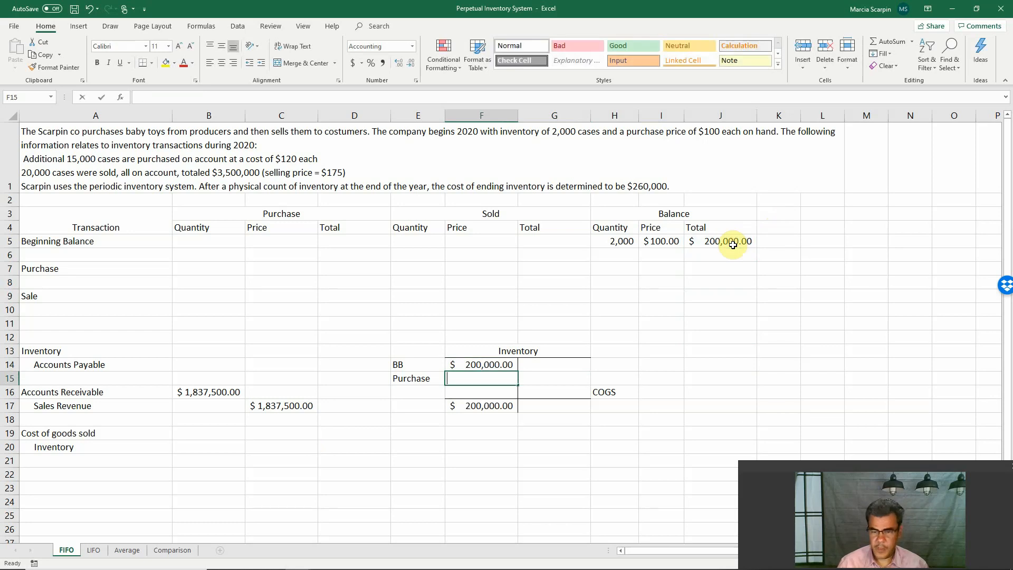
Step: Link the T-account's Purchase debit in F15 to B13 and its COGS credit in G16 to C20
text(+)
click(198, 353)
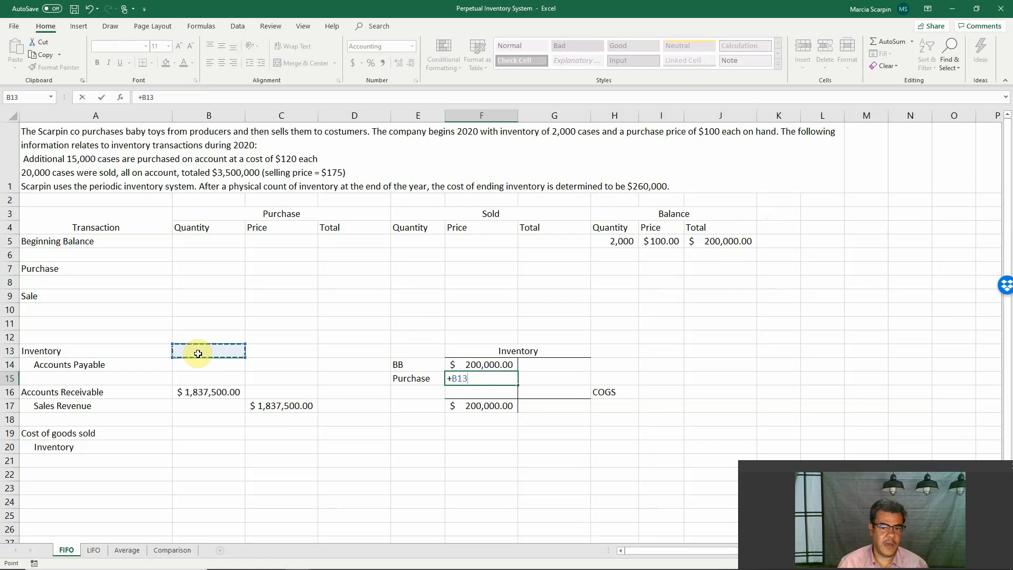
key(Return)
click(564, 390)
text(+)
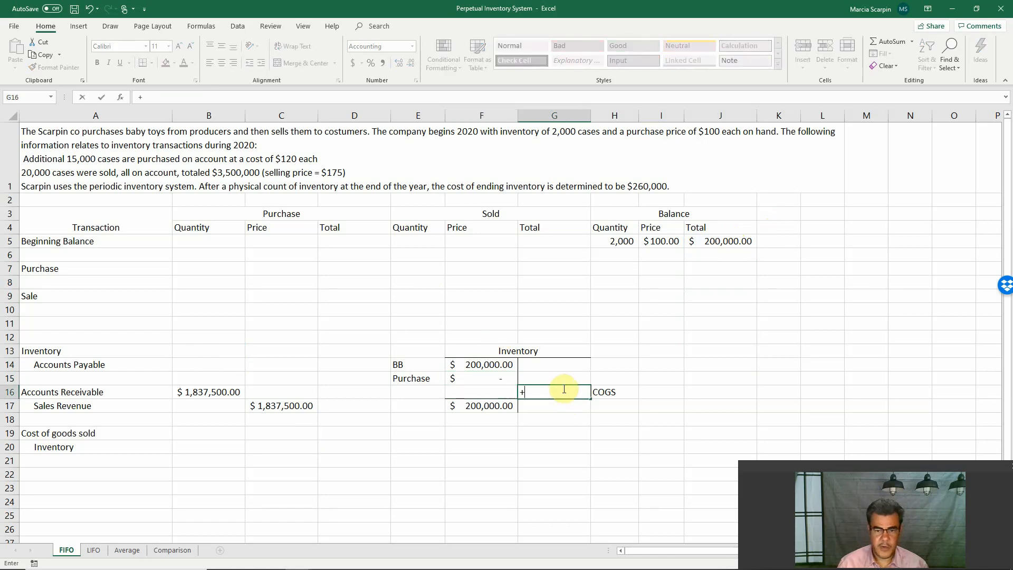
click(275, 447)
key(Return)
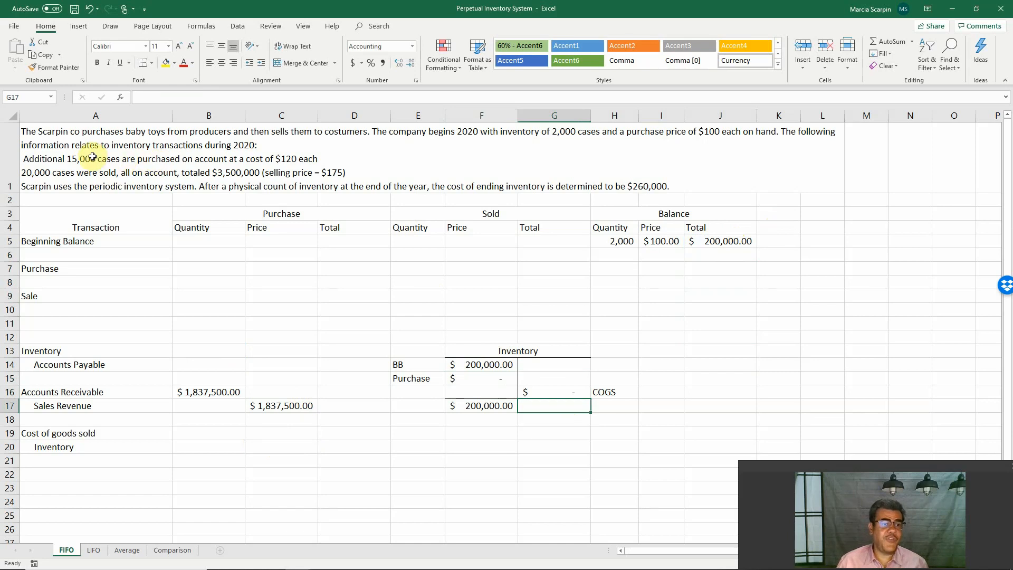
Step: Check the problem text on the LIFO sheet and change the FIFO sheet's additional purchase in A1 to 9,000 cases
click(96, 550)
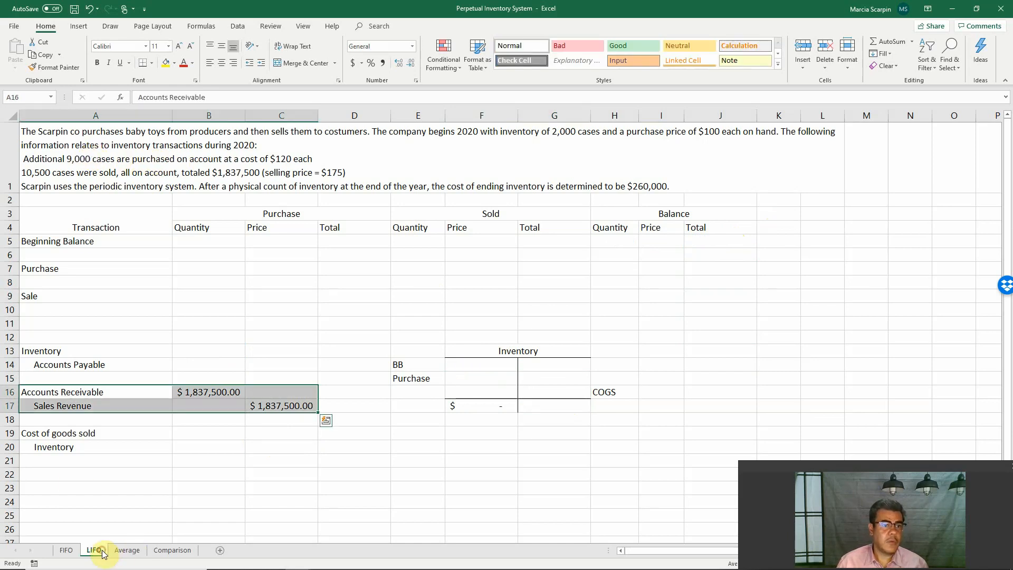
click(66, 550)
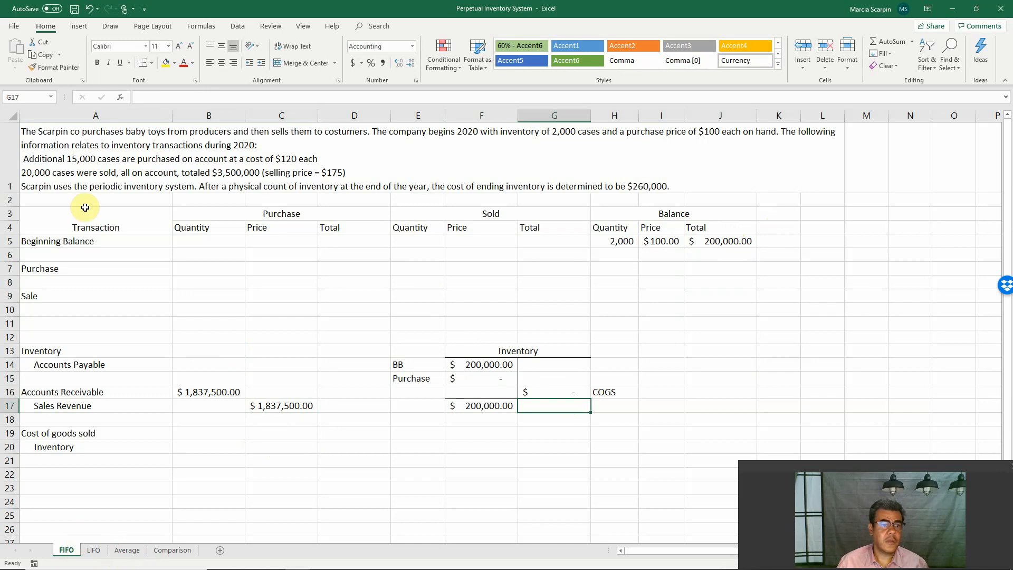
double_click(72, 157)
key(BackSpace)
key(Delete)
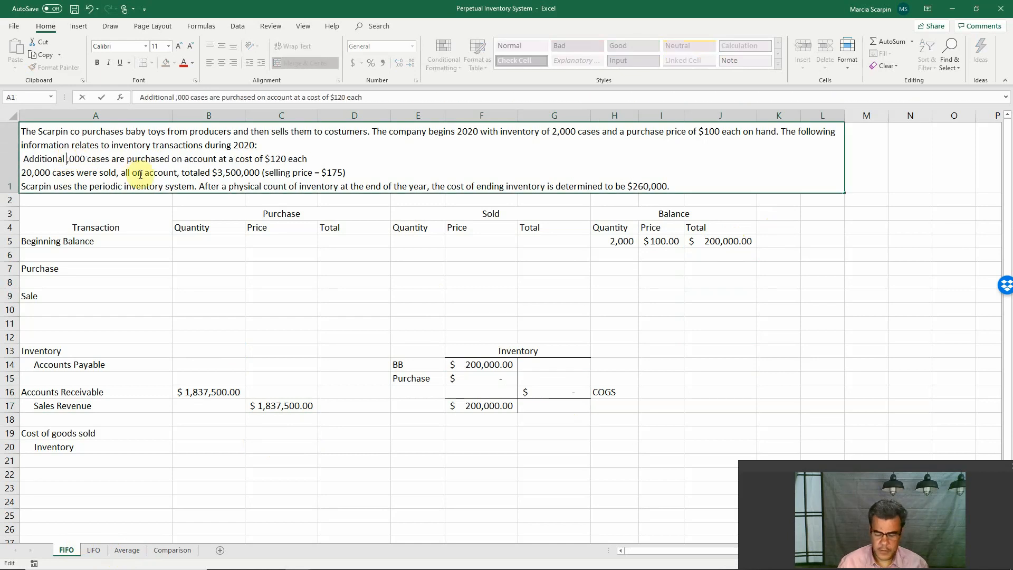
text(9)
key(Return)
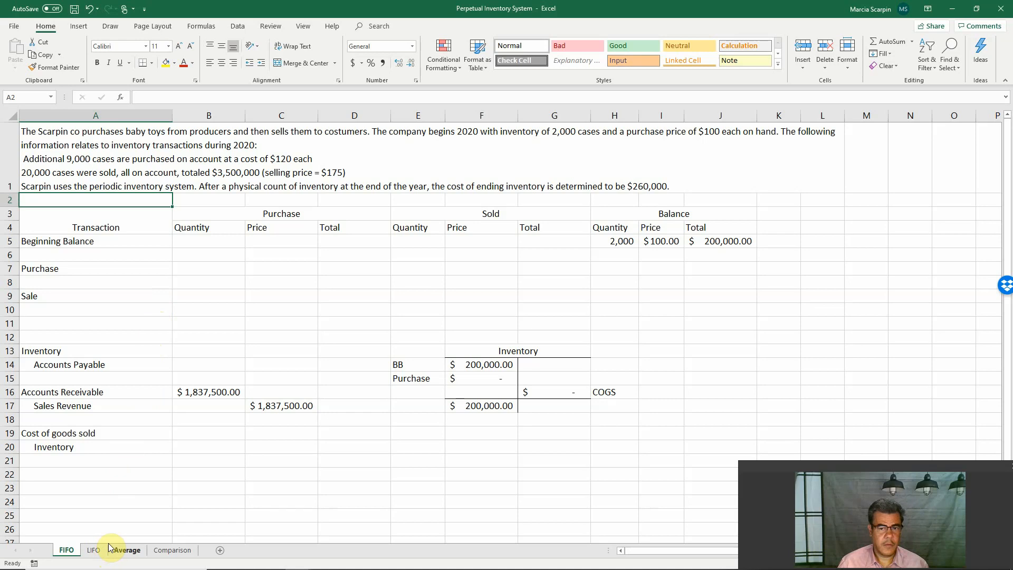
Step: Change the number of cases sold in the FIFO sheet's A1 problem text to 10,500
double_click(46, 171)
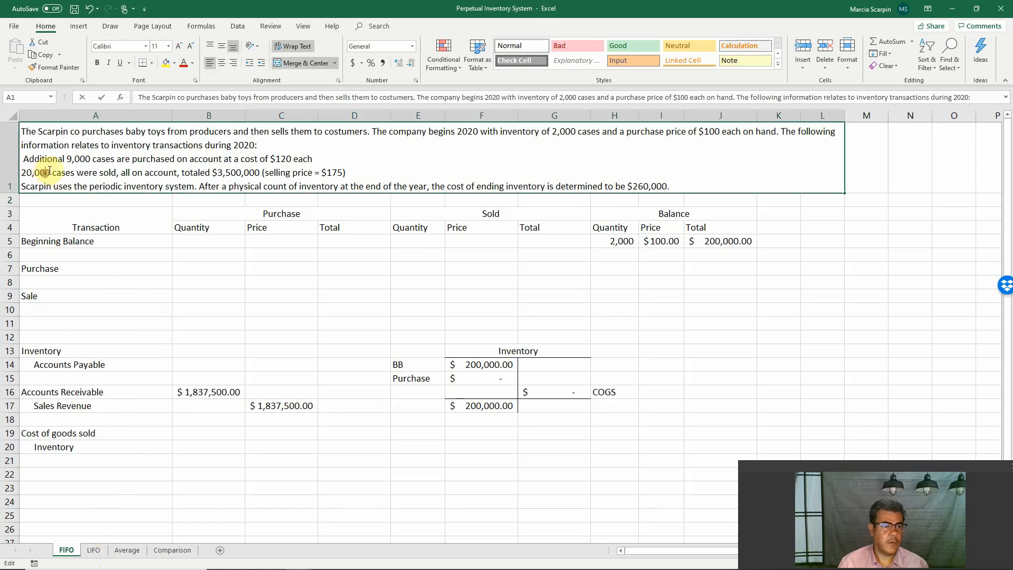
click(40, 168)
key(BackSpace)
key(BackSpace)
key(BackSpace)
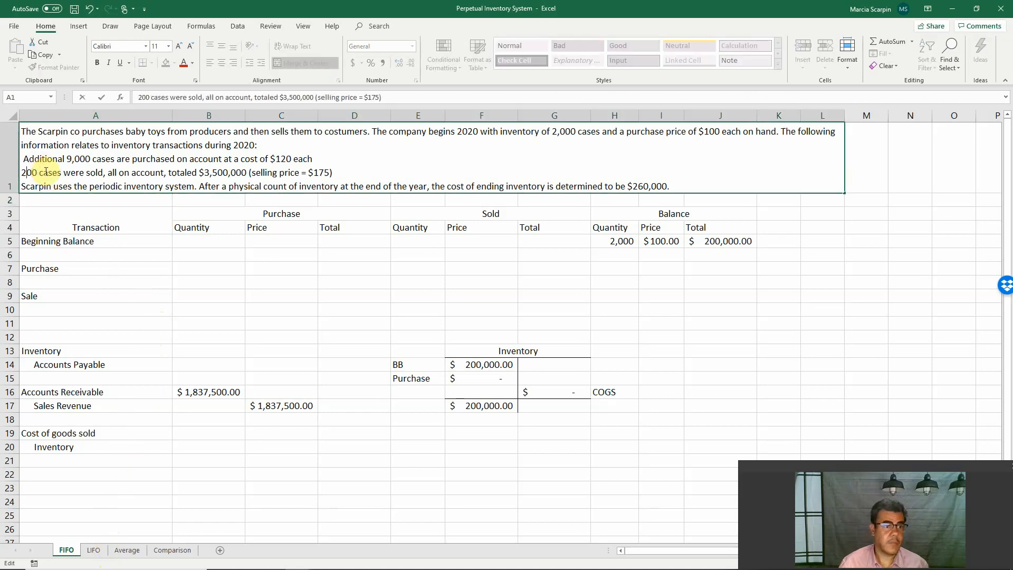
key(BackSpace)
text(10)
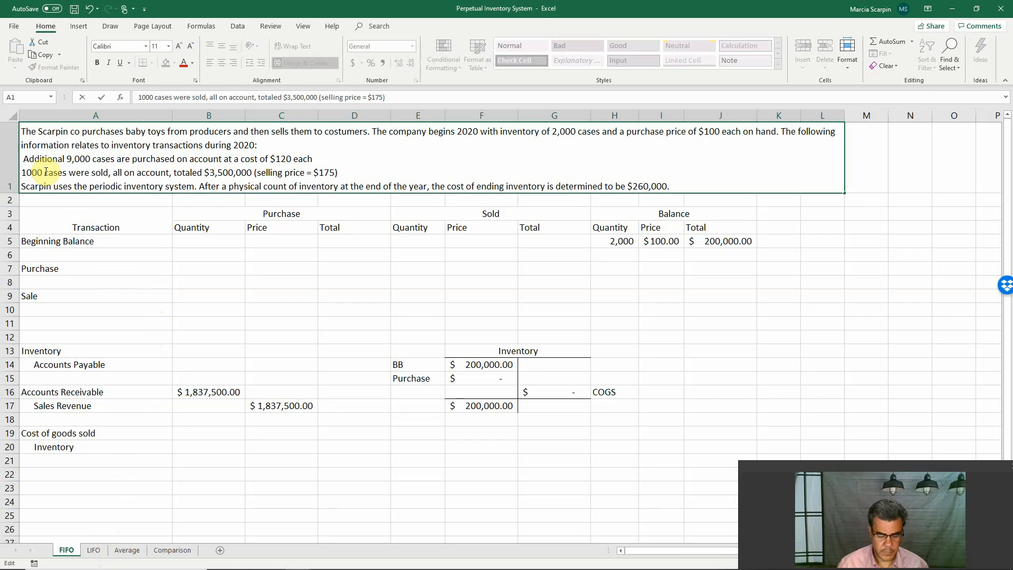
text(,5)
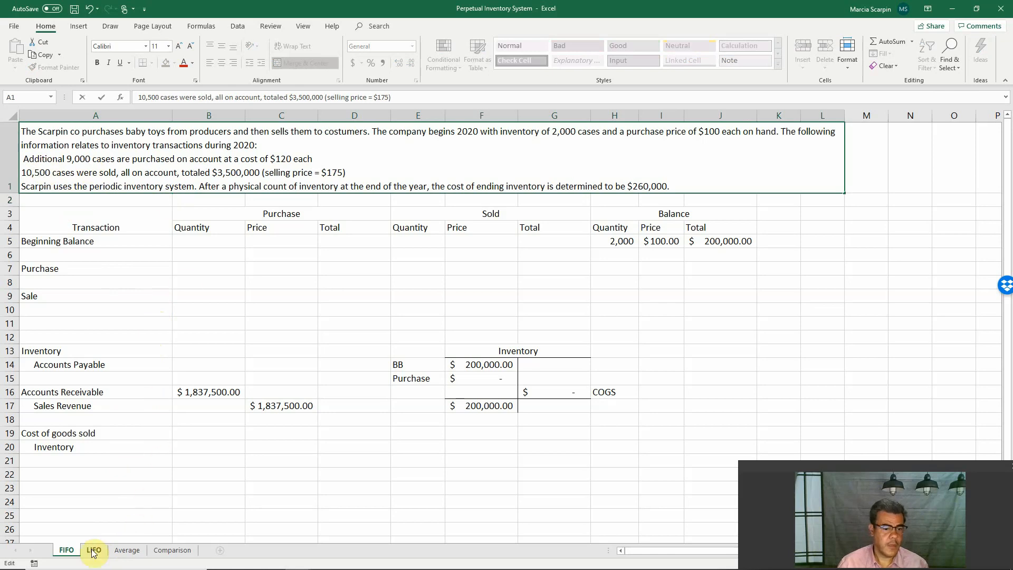
key(Return)
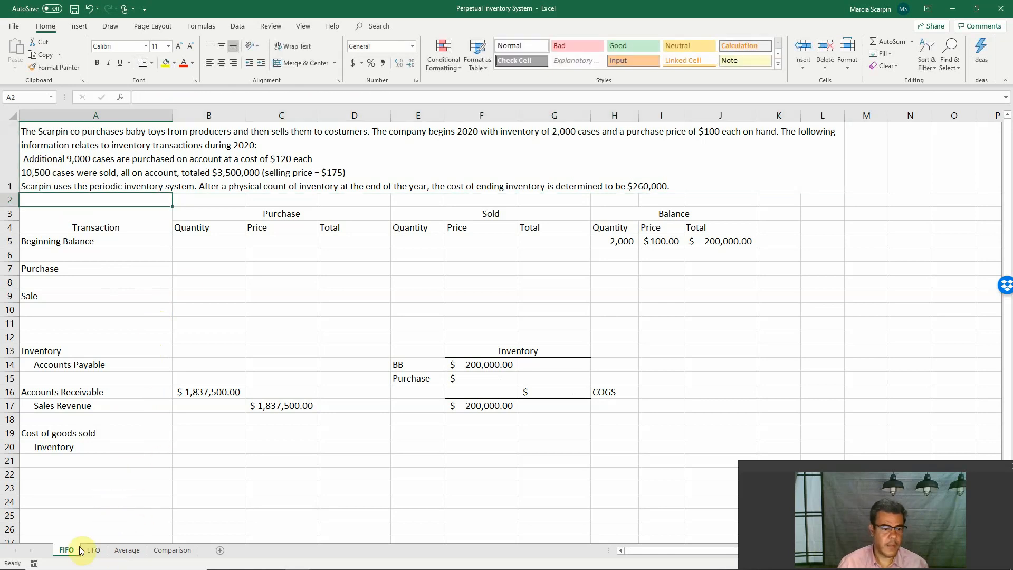
Step: Copy "$1,837,500 (selling price = $175)" from the LIFO sheet's problem text over the sales total and selling price in the FIFO sheet's A1
click(84, 550)
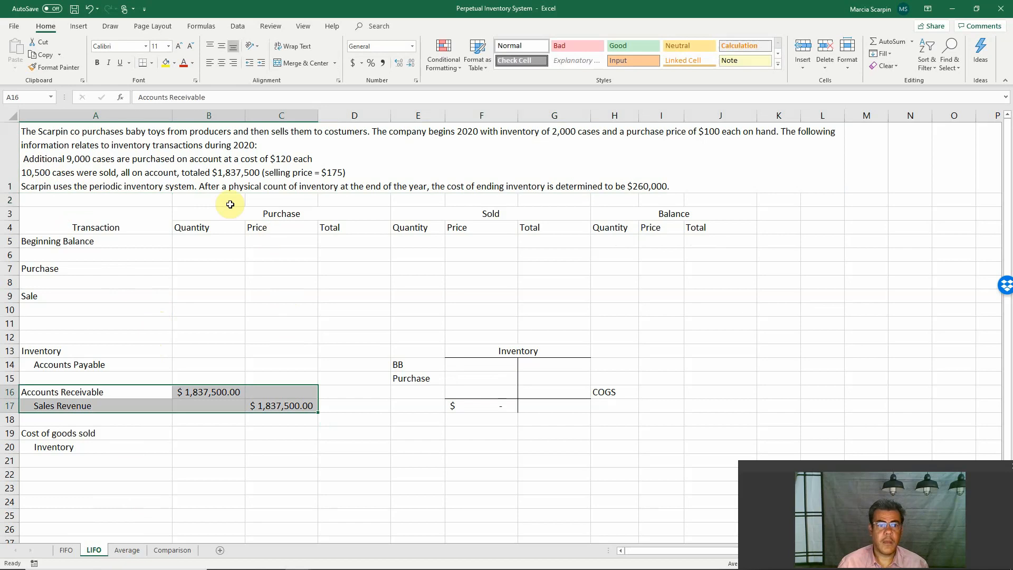
double_click(212, 171)
drag(211, 172, 359, 173)
key(ctrl+c)
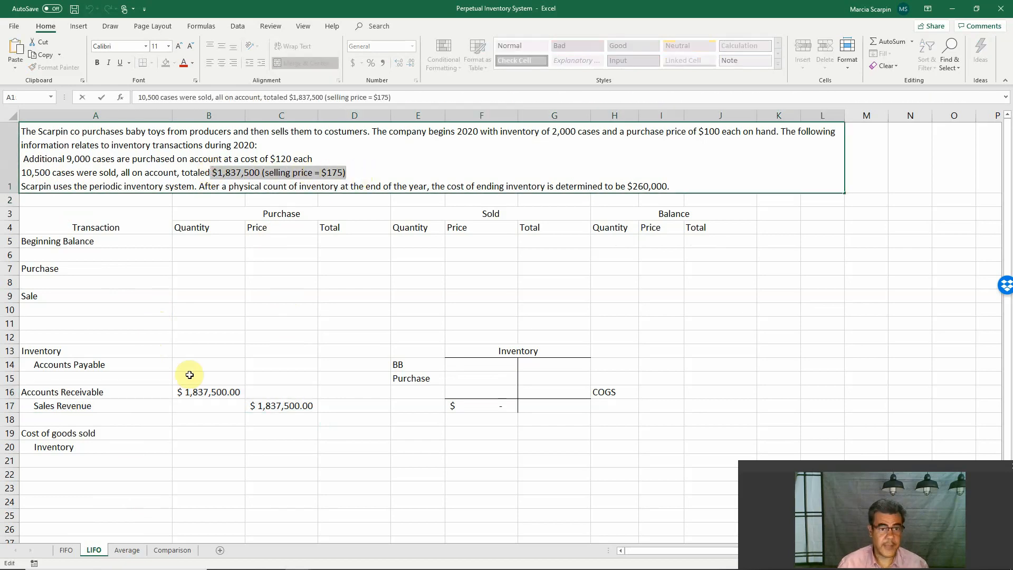
click(67, 550)
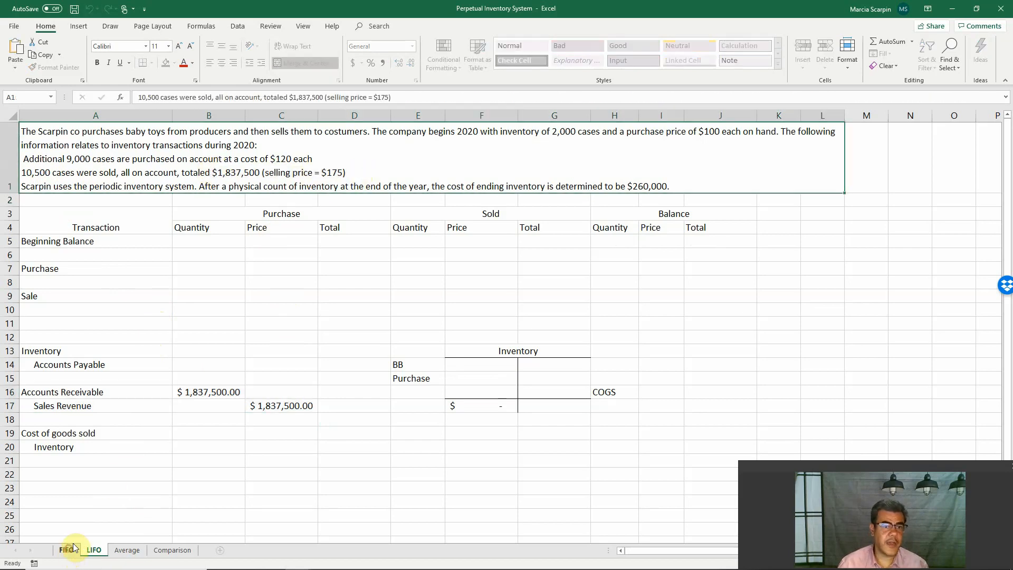
double_click(212, 172)
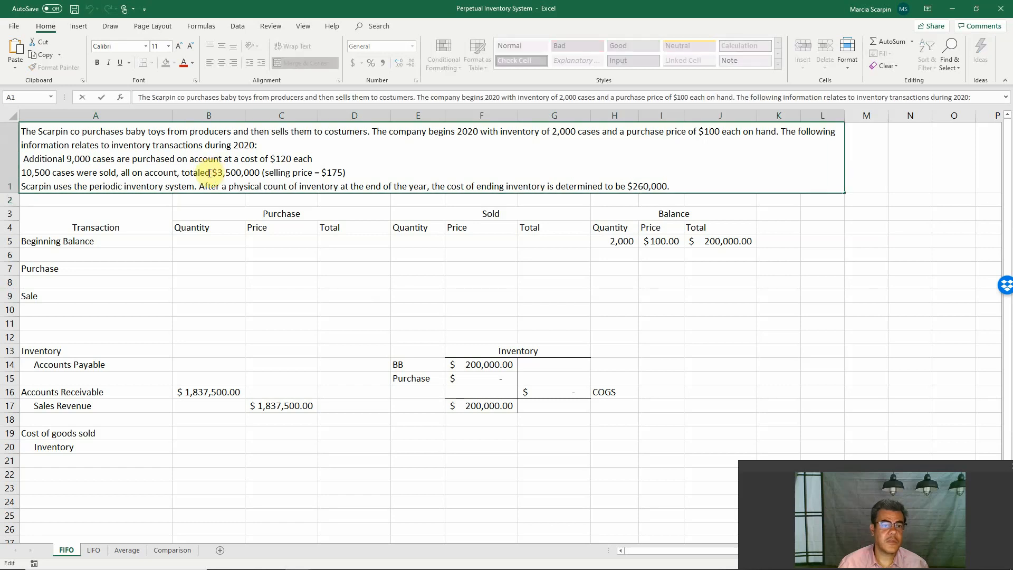
drag(211, 172, 328, 163)
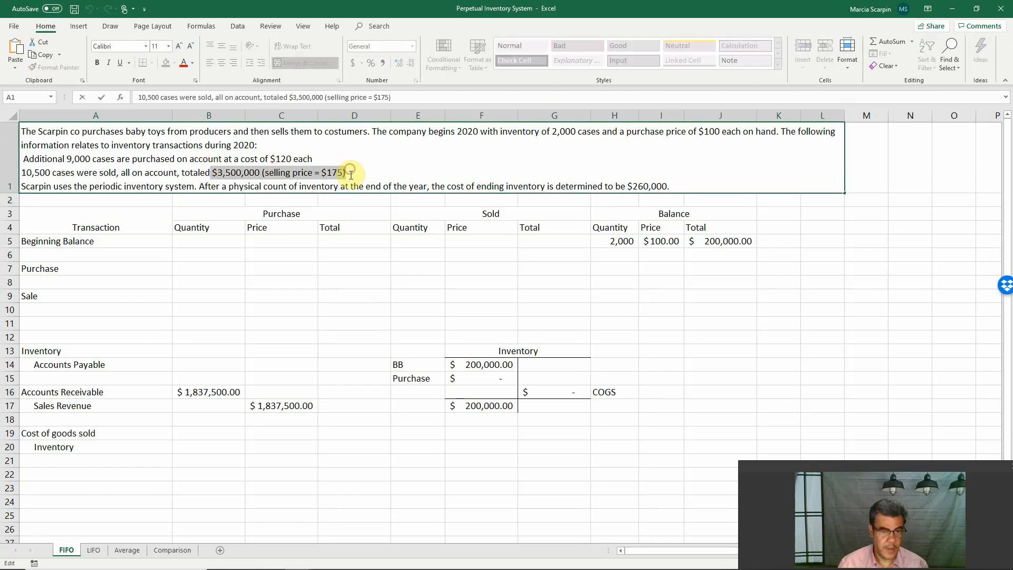
key(ctrl+v)
key(Return)
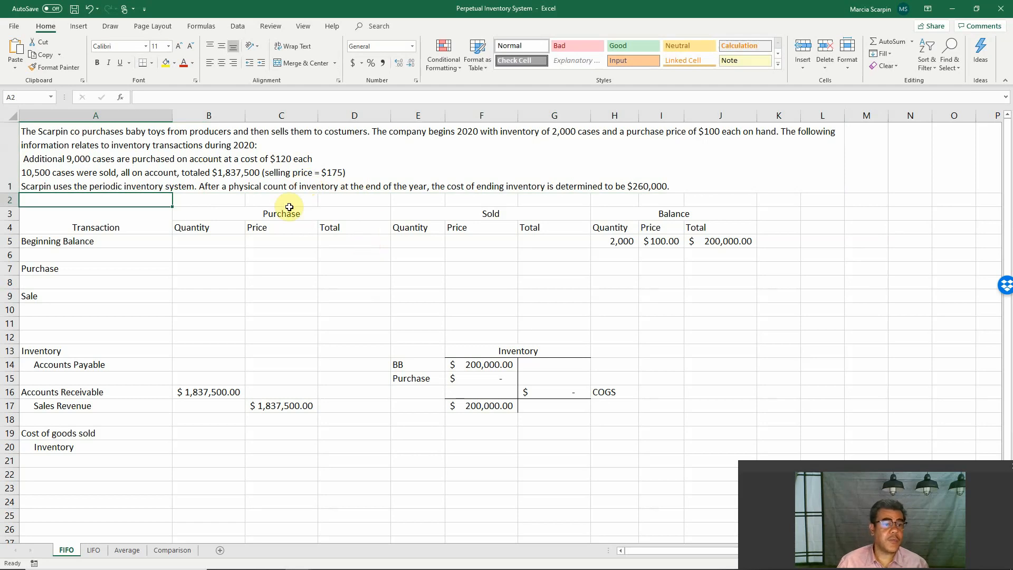
click(94, 549)
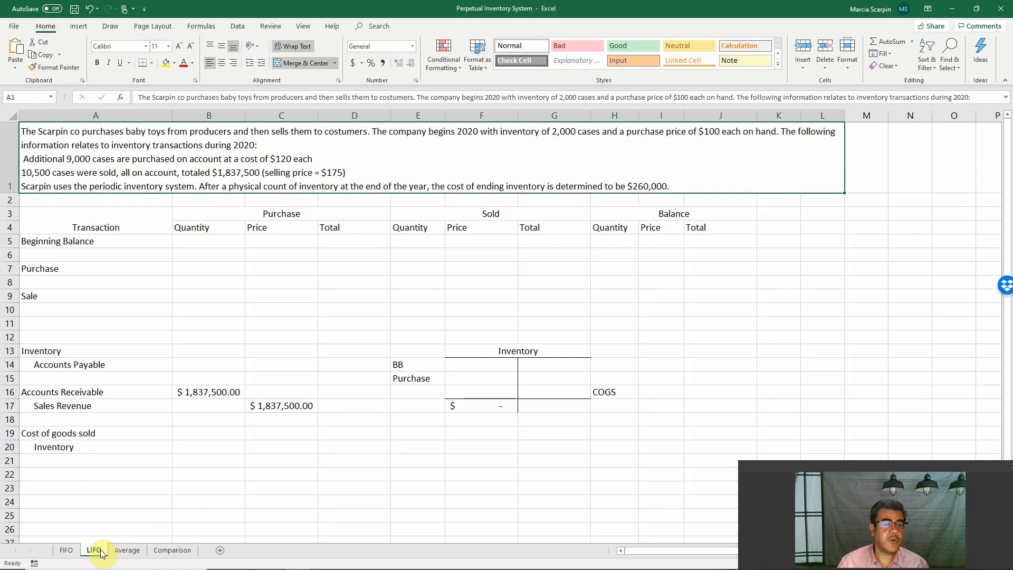
click(66, 550)
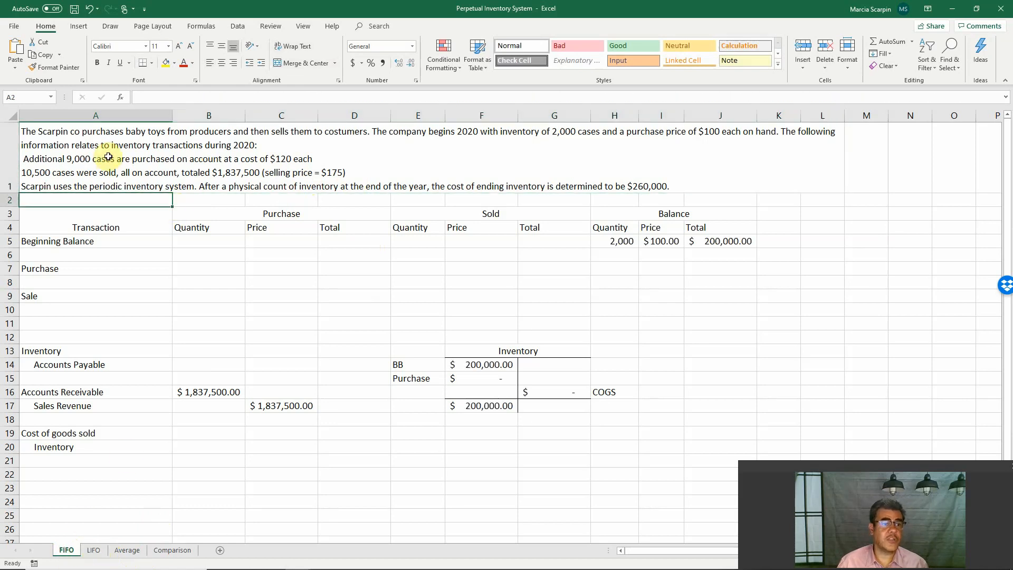
Step: Record the purchase in row 7 of the FIFO sheet with a quantity of 9,000 and a price of $120
click(205, 267)
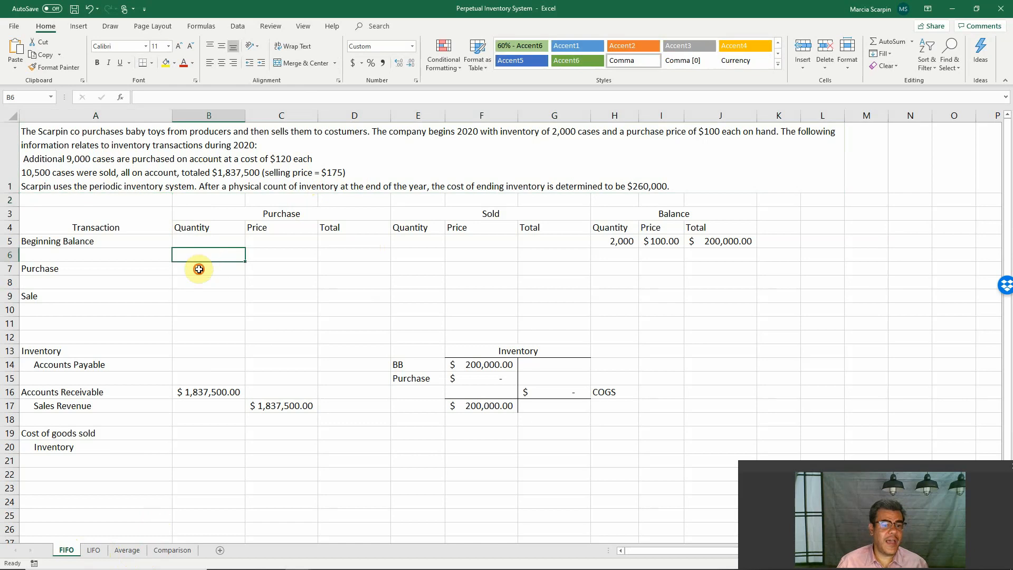
text(9,00)
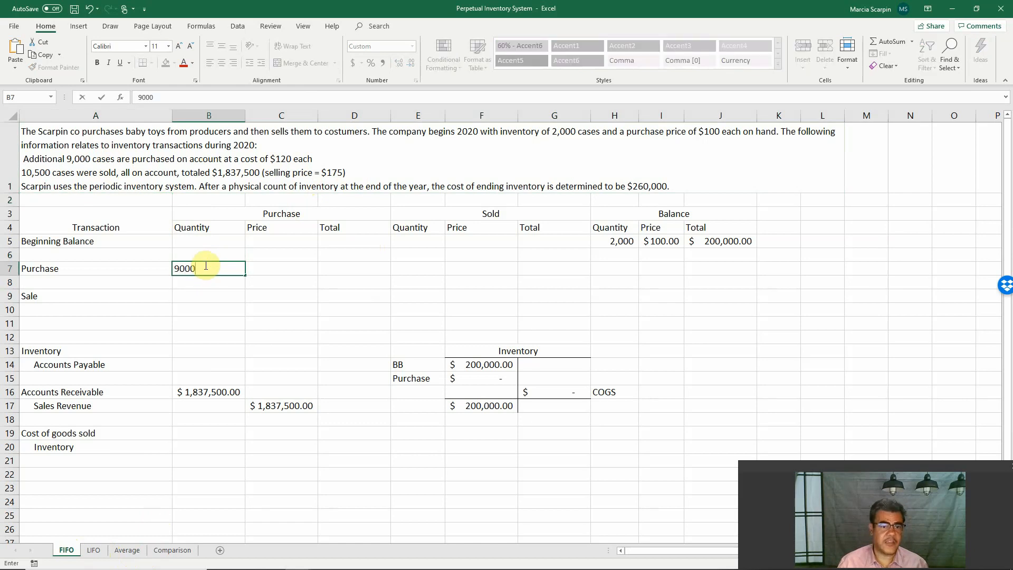
text(0)
key(Tab)
text(120)
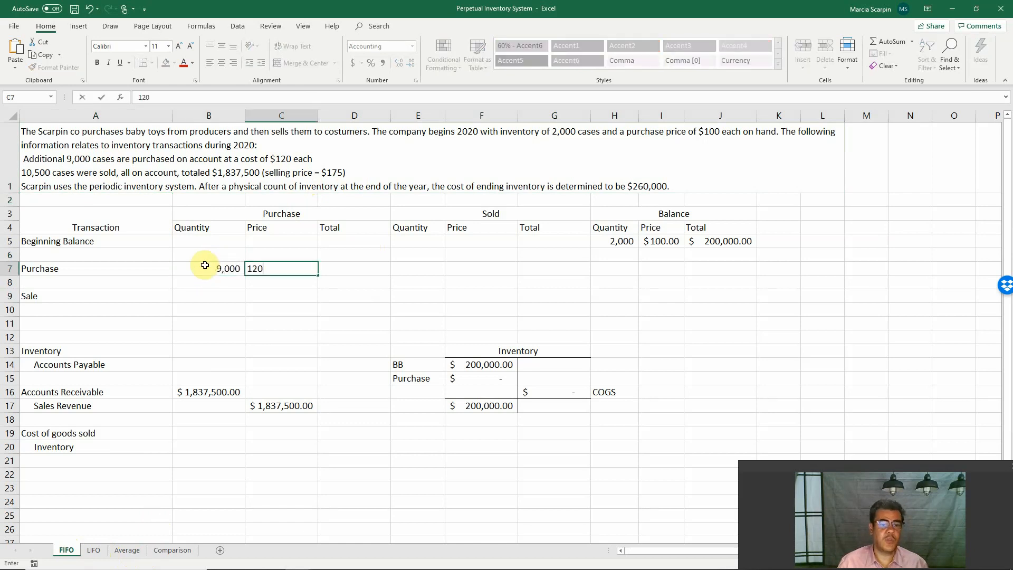
key(Return)
Step: Calculate the purchase total in D7 with the formula +B7*C7
key(Up)
key(Right)
text(+)
click(206, 266)
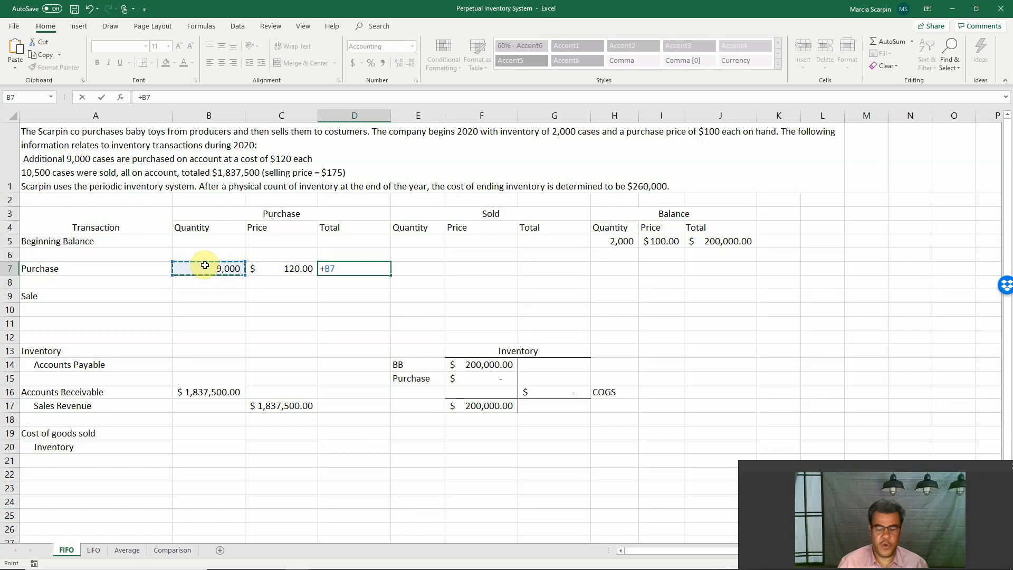
text(*)
key(Left)
key(Return)
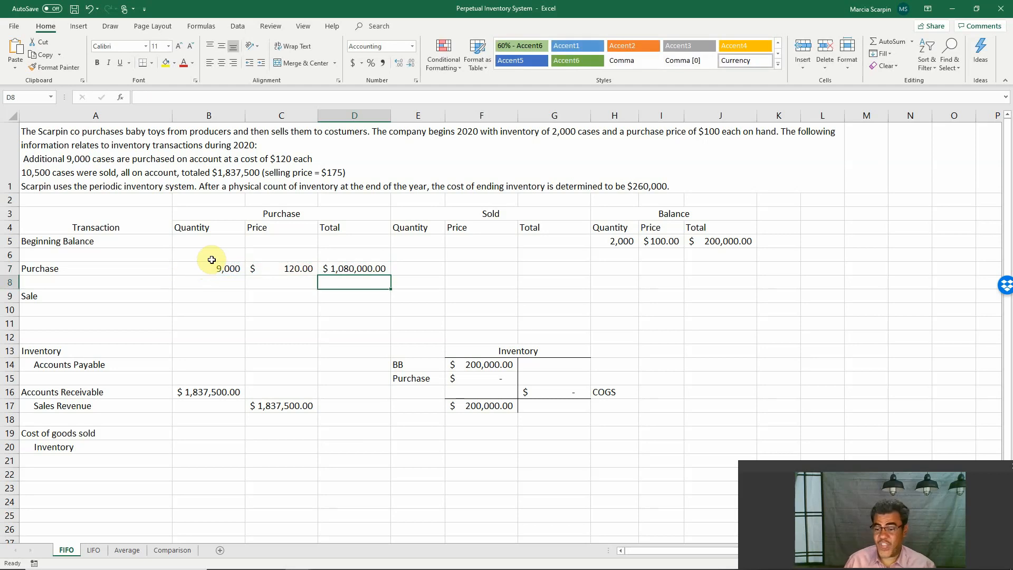
Step: Debit Inventory in the purchase journal entry by linking B13 to the purchase total in D7
click(212, 352)
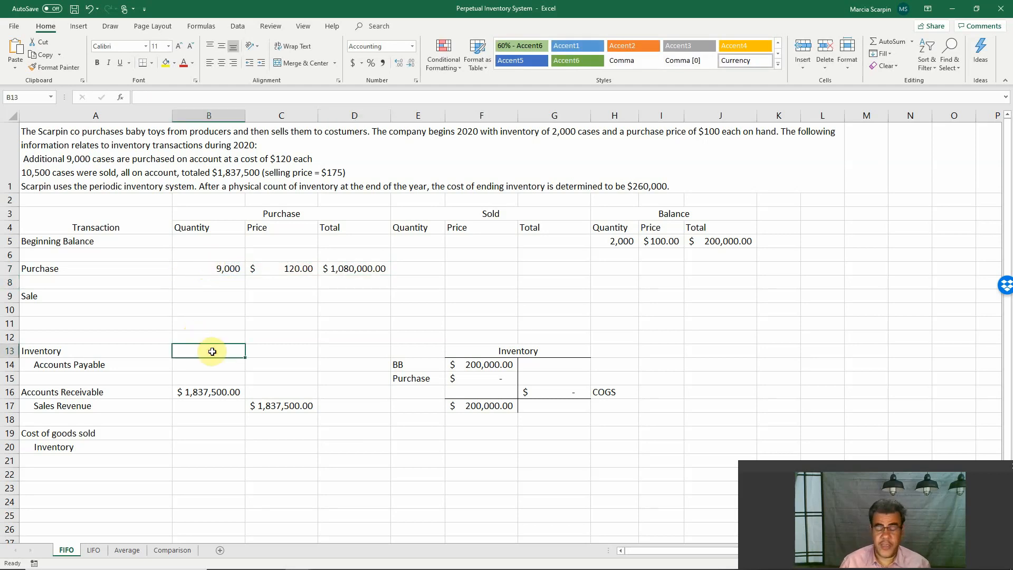
text(+)
key(Up)
key(Up)
key(Up)
key(Up)
key(Up)
key(Up)
key(Right)
key(Right)
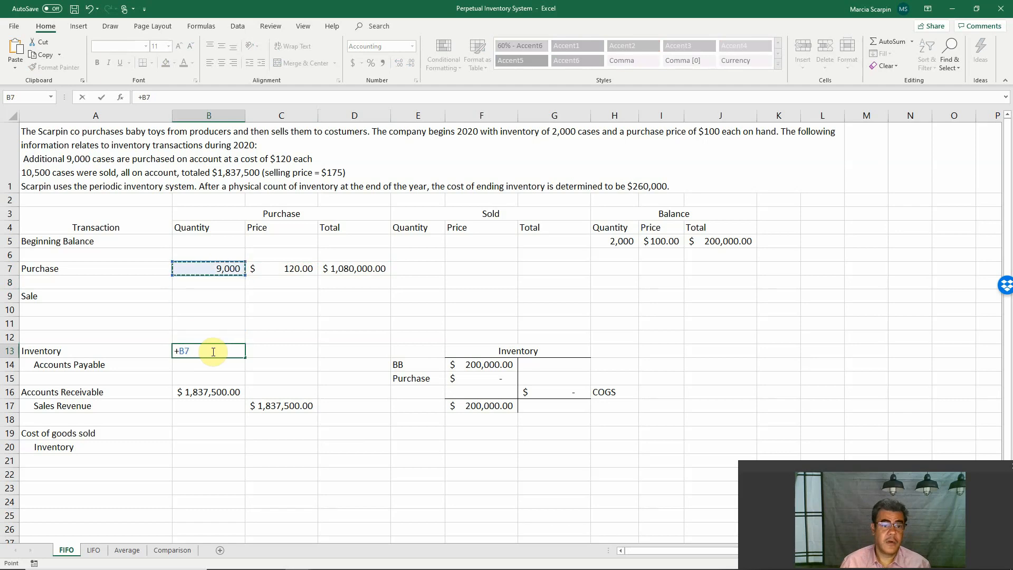
key(Return)
Step: Credit Accounts Payable in C14 by linking it to the Inventory debit in B13
key(Right)
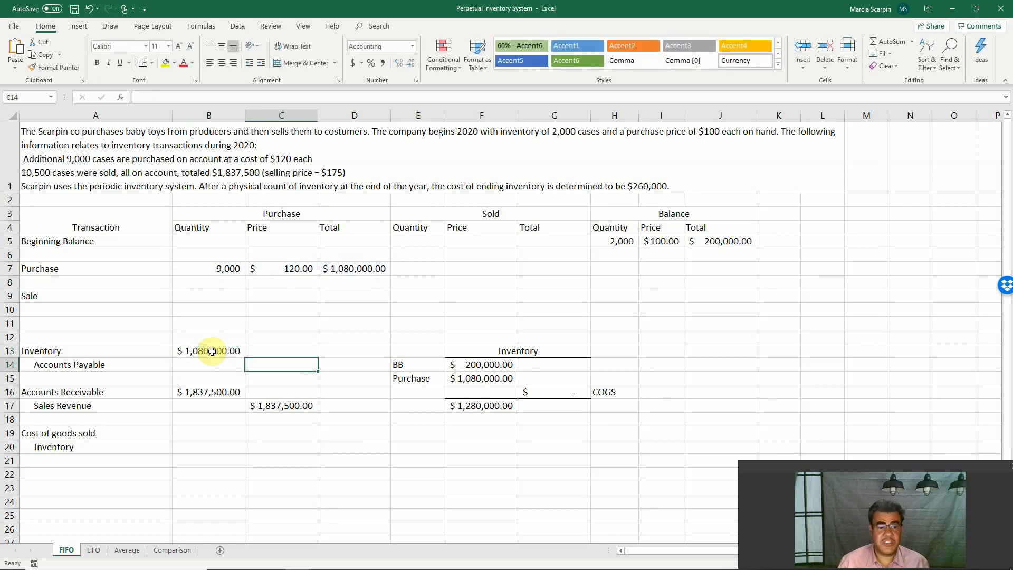
text(+)
key(Up)
key(Left)
key(Return)
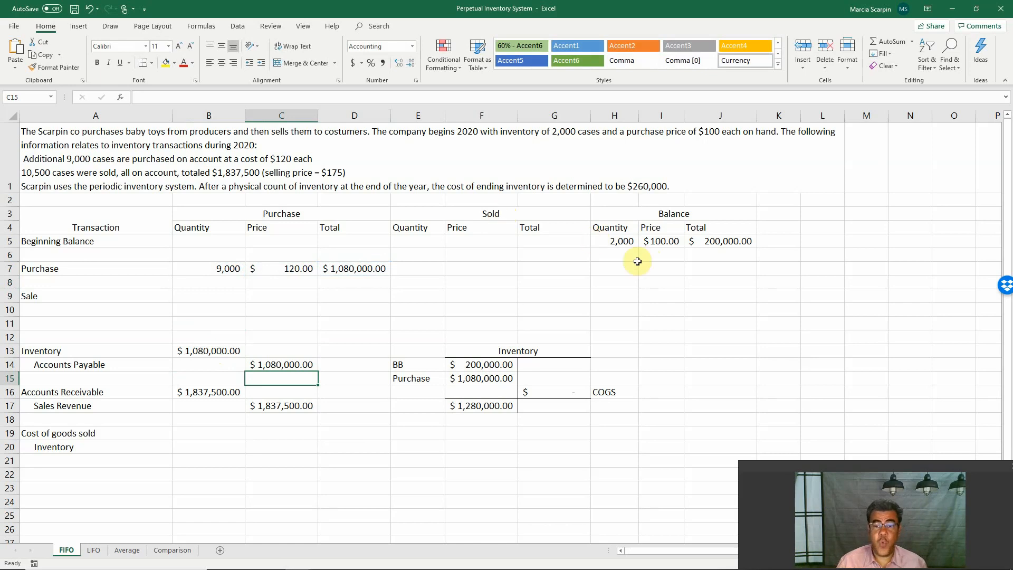
Step: Carry the beginning layer into the Purchase row's balance by linking H7, I7 and J7 to H5, I5 and J5
click(622, 269)
text(=h5)
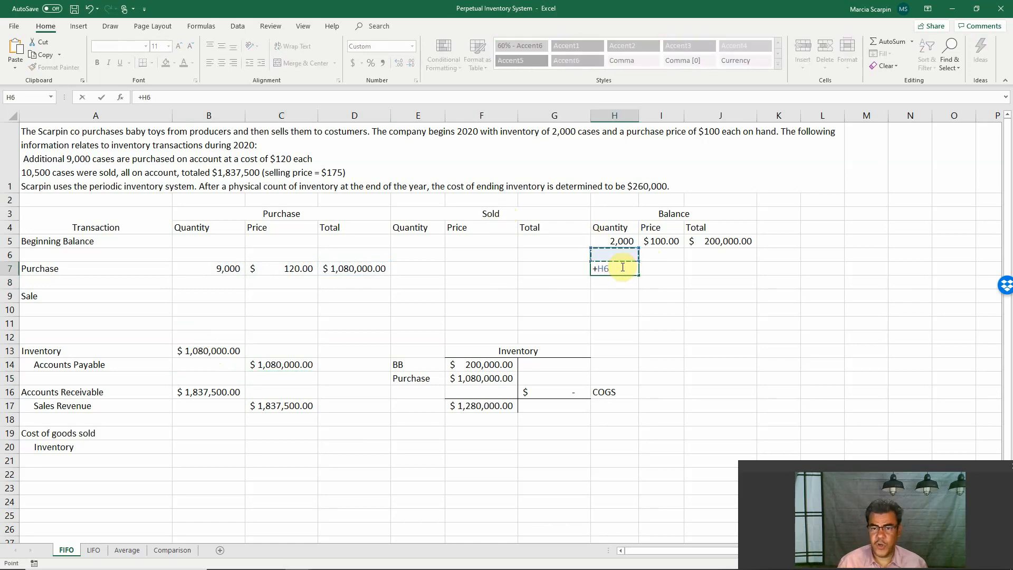
key(Return)
key(Up)
key(Right)
text(+)
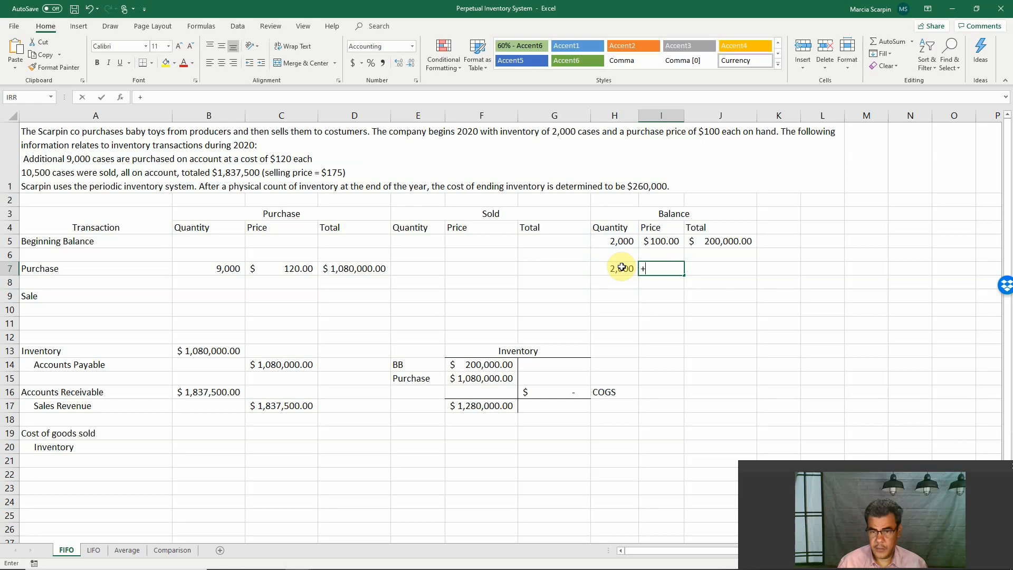
text(i5)
key(Return)
key(Up)
key(Right)
text(+)
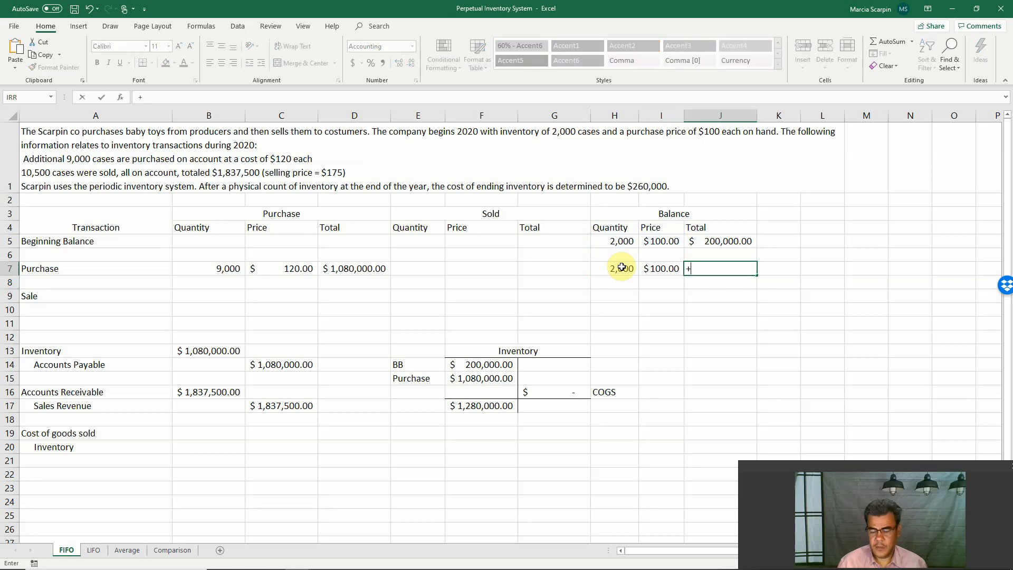
text(j5)
key(Return)
Step: Add the purchased layer to the balance by linking H8 to B7, I8 to C7 and J8 to D7
key(Left)
key(Left)
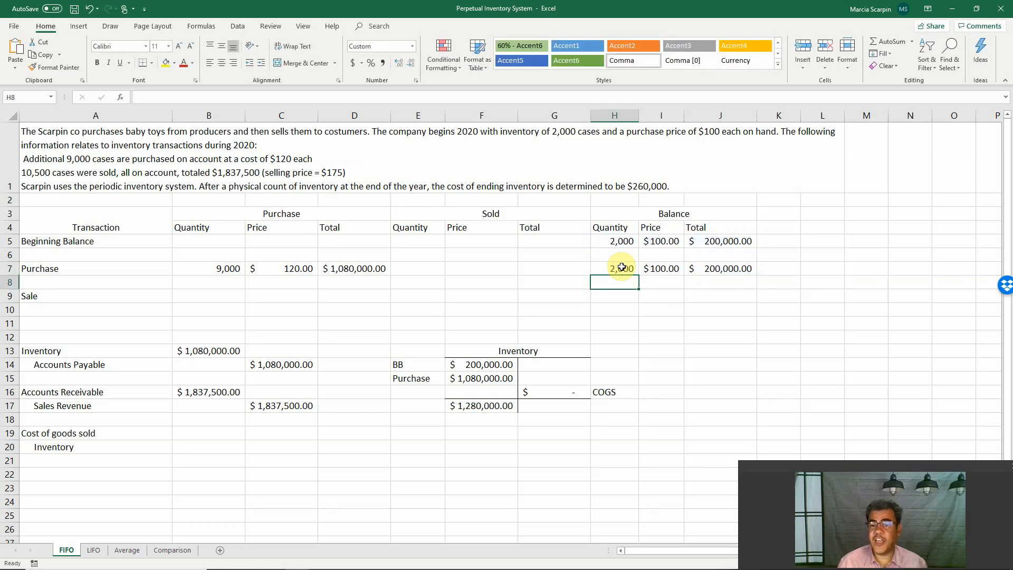
text(+)
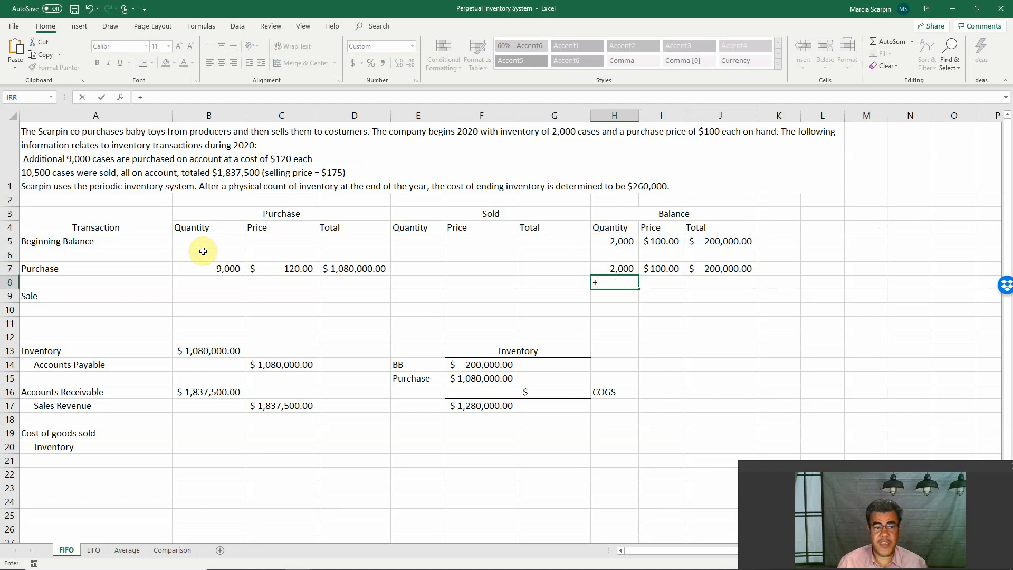
click(215, 265)
key(Return)
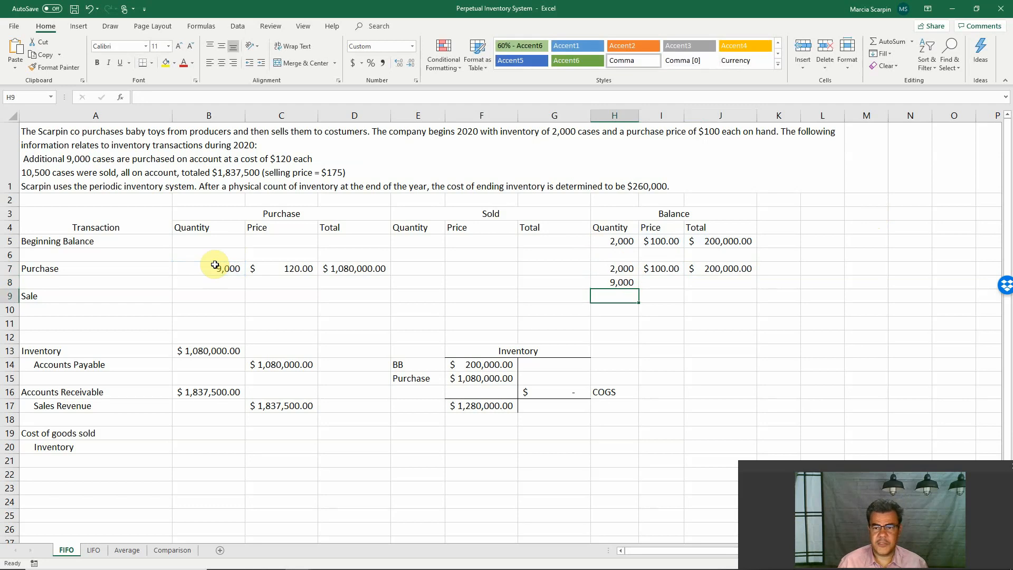
key(Up)
key(Right)
text(+)
click(284, 270)
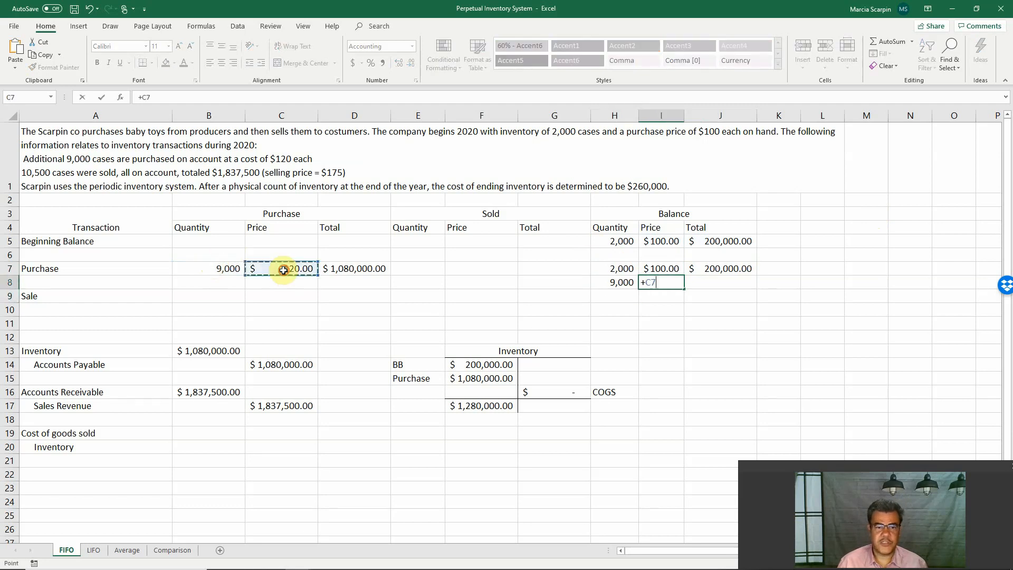
key(Return)
key(Up)
key(Right)
text(+)
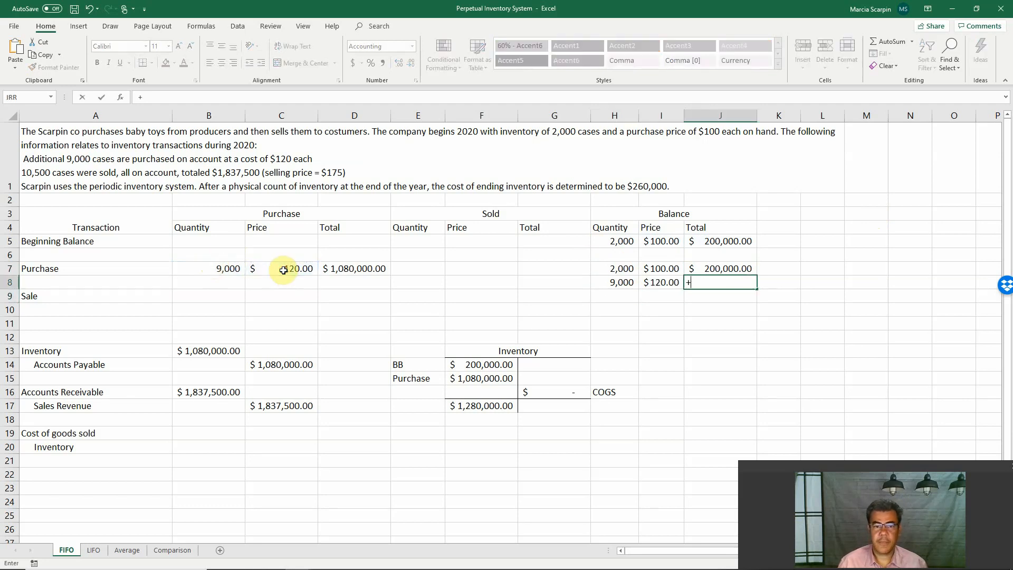
click(348, 269)
key(Return)
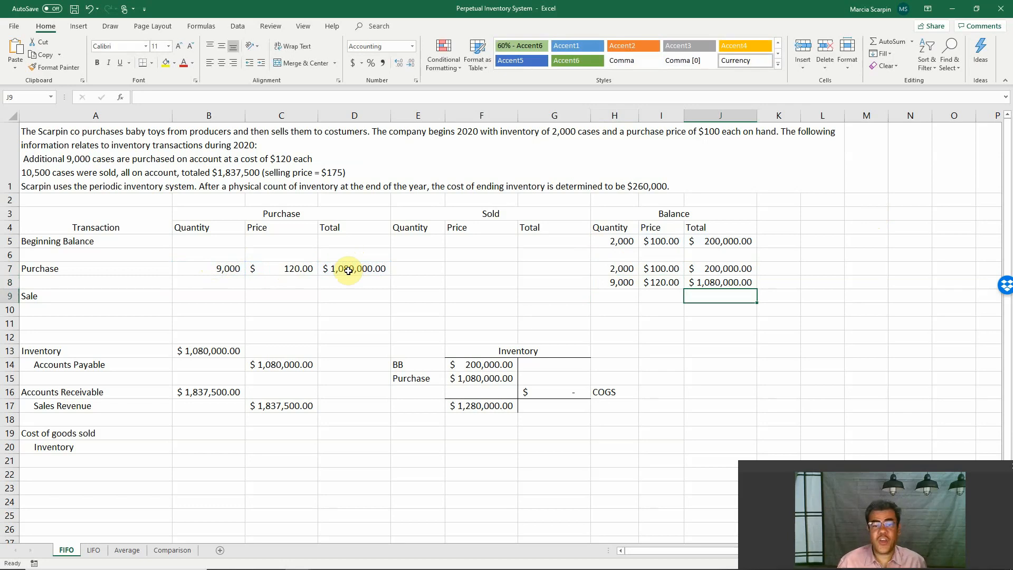
Step: Highlight the beginning inventory layer in H7:J7 with a light blue fill
click(413, 296)
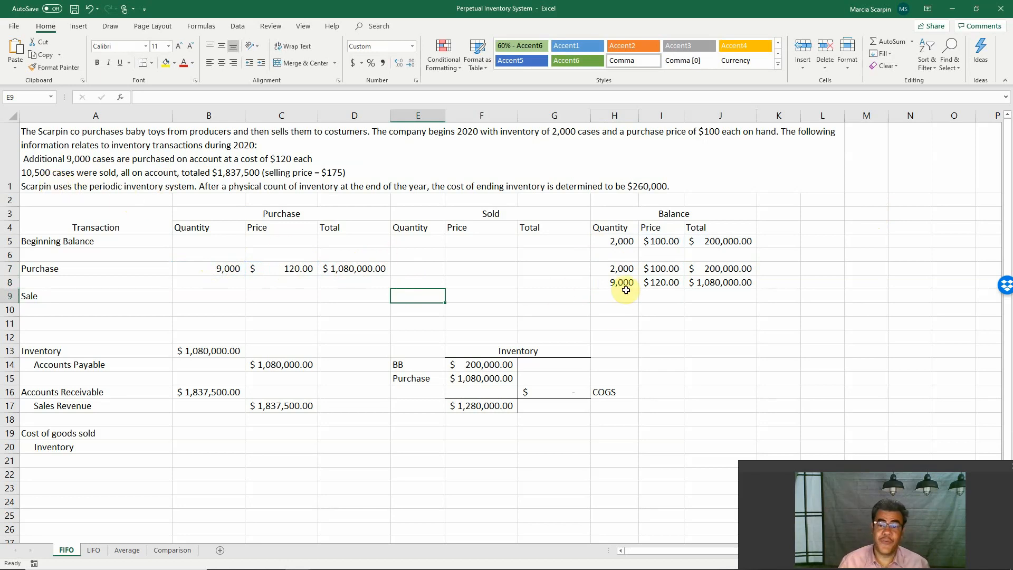
drag(611, 267, 701, 268)
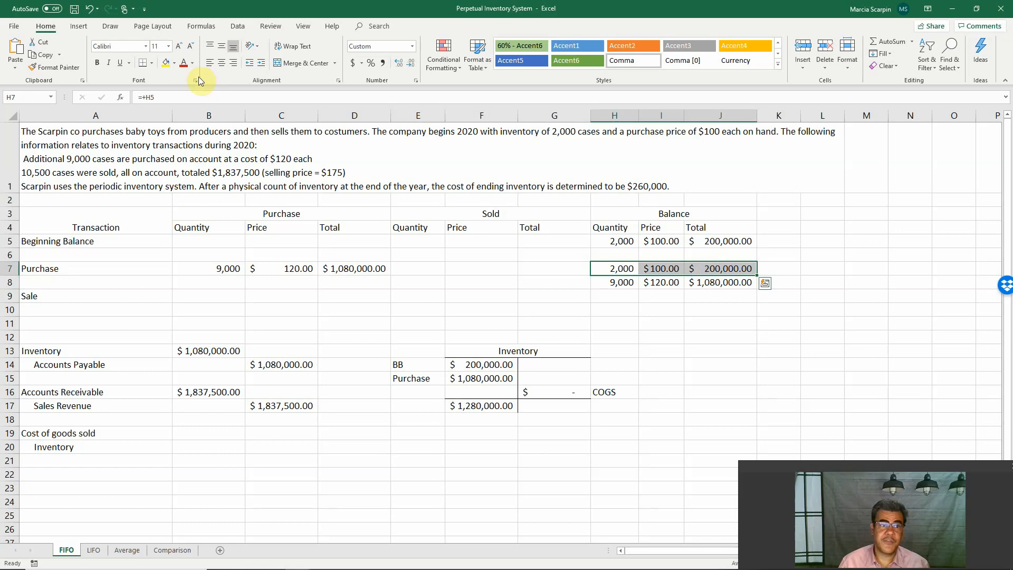
click(175, 63)
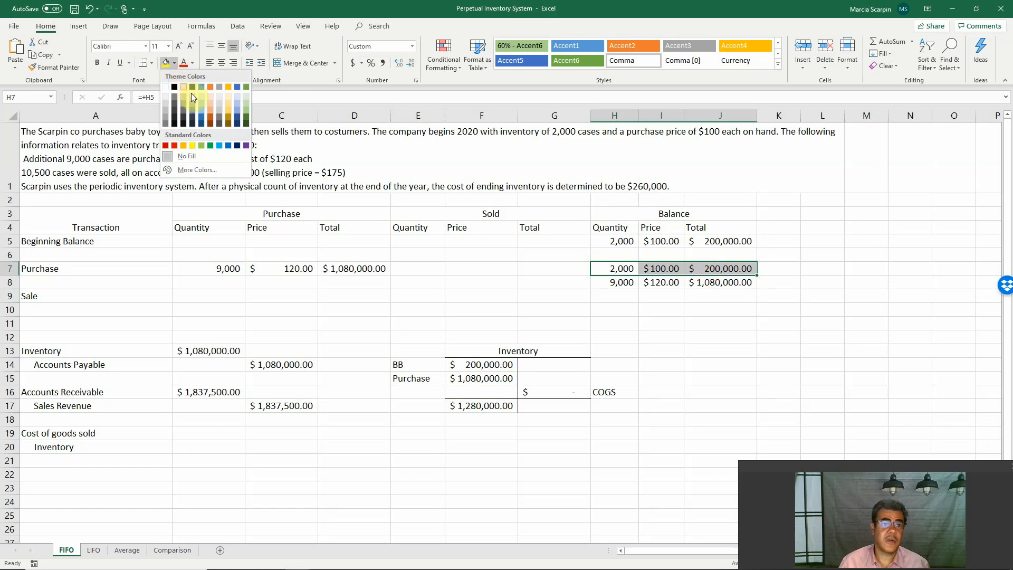
click(201, 109)
click(418, 295)
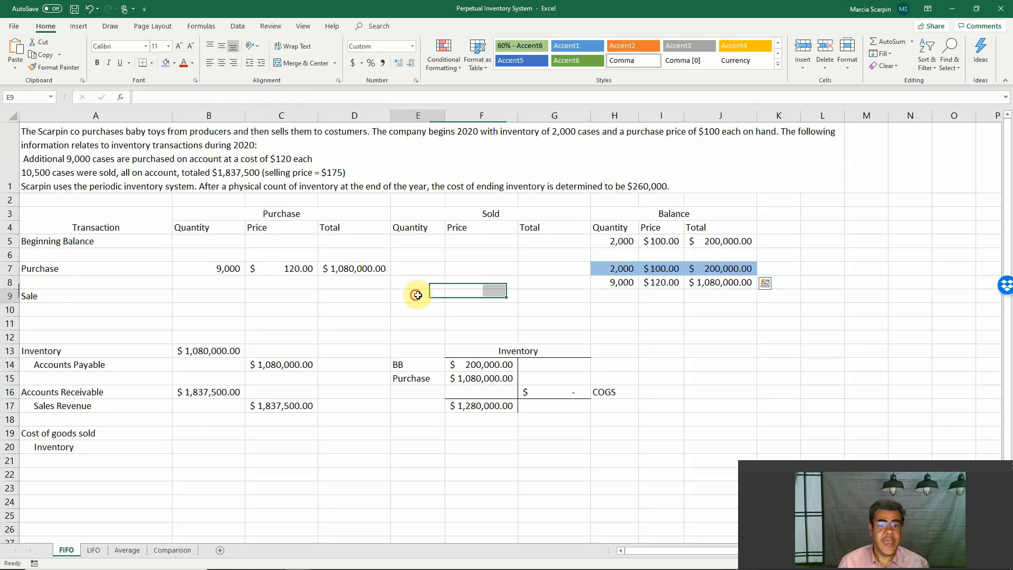
Step: Fill the Sale row's sold cells E9:G9 with light blue and link the quantity in E9 to H7
drag(418, 295, 580, 293)
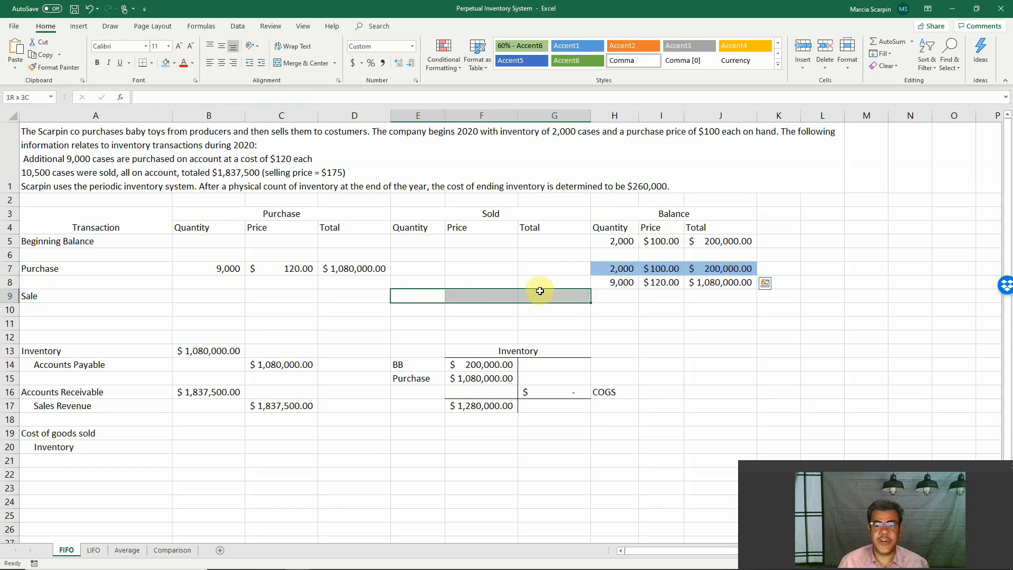
click(166, 64)
click(414, 295)
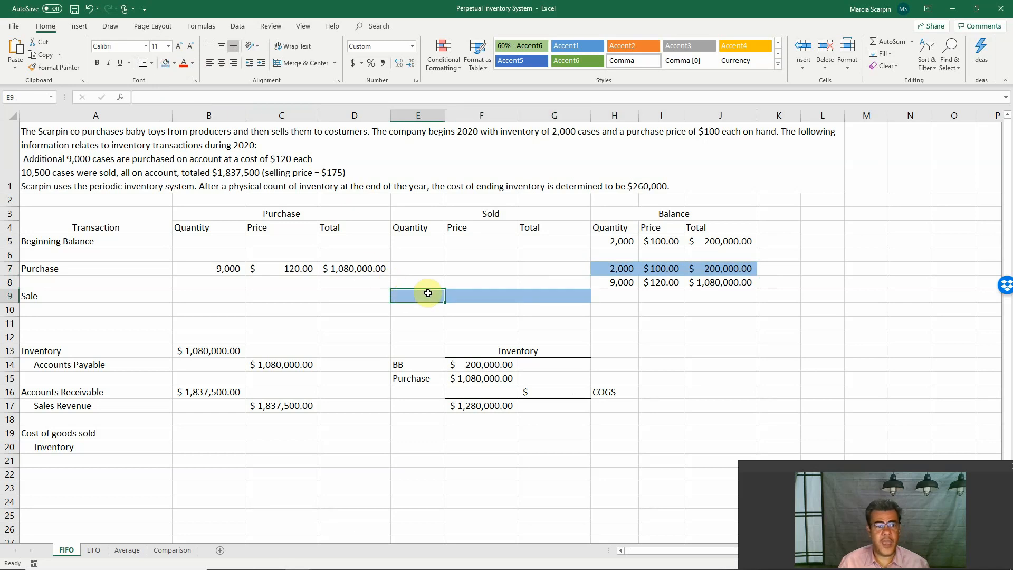
text(+)
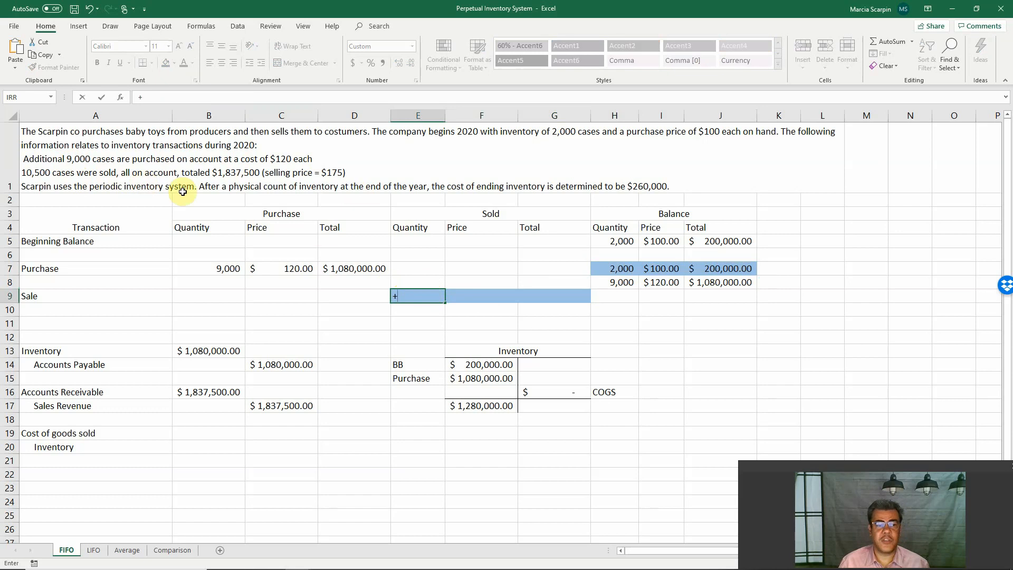
click(615, 269)
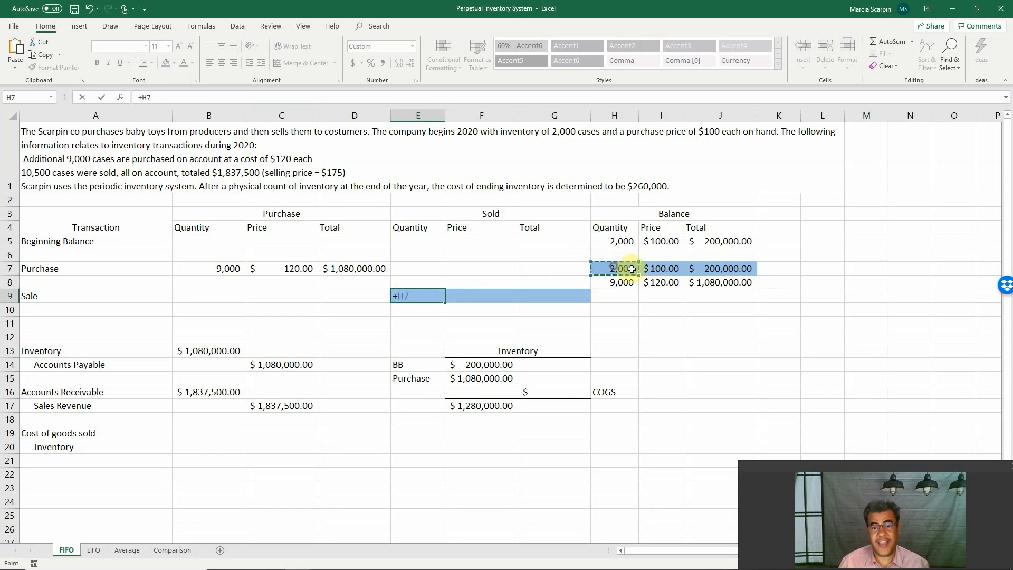
key(Tab)
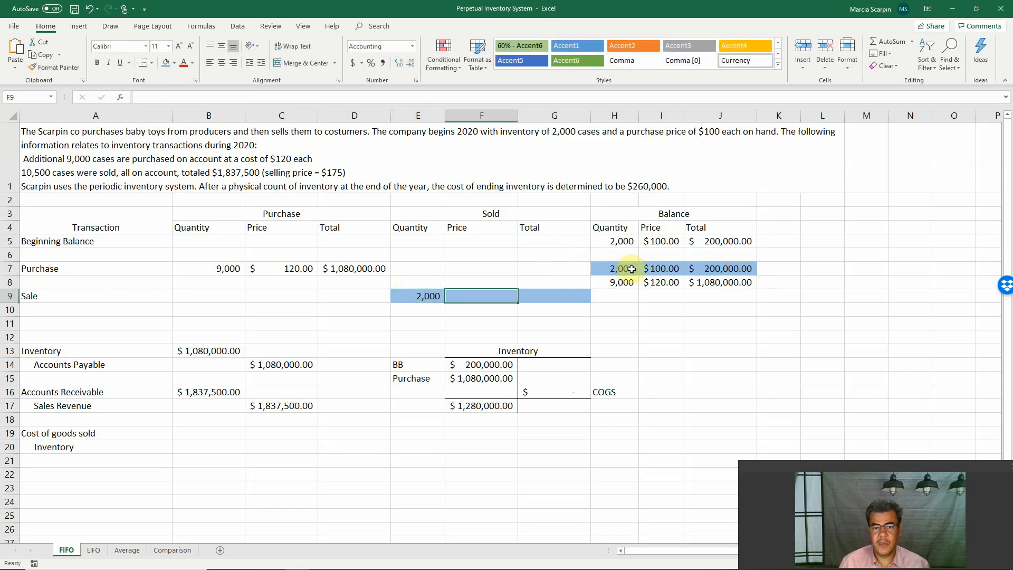
Step: Complete the first sold layer by linking its price in F9 to I7 and its total in G9 to J7
text(+)
click(664, 269)
key(Return)
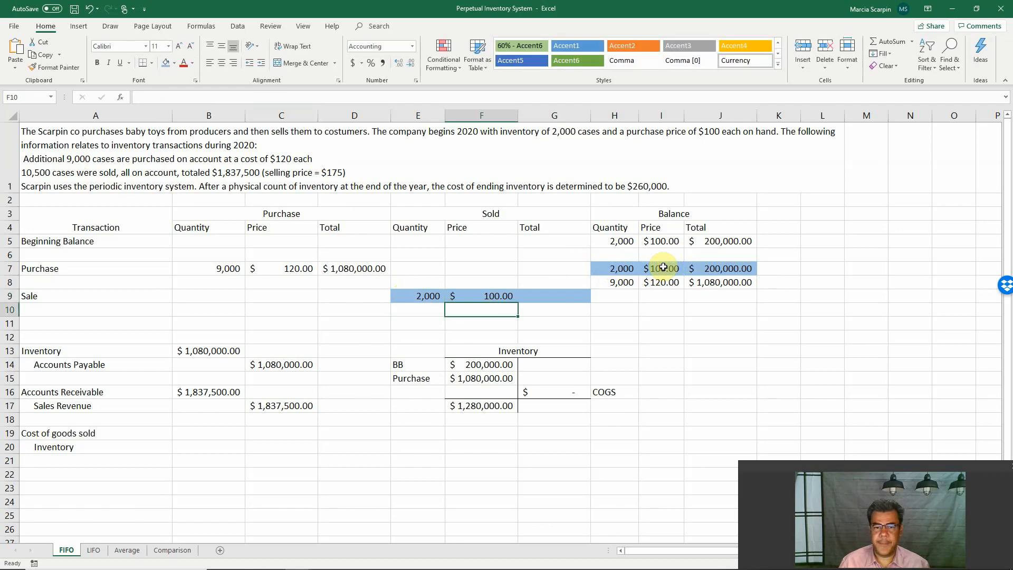
key(Up)
key(Right)
text(+)
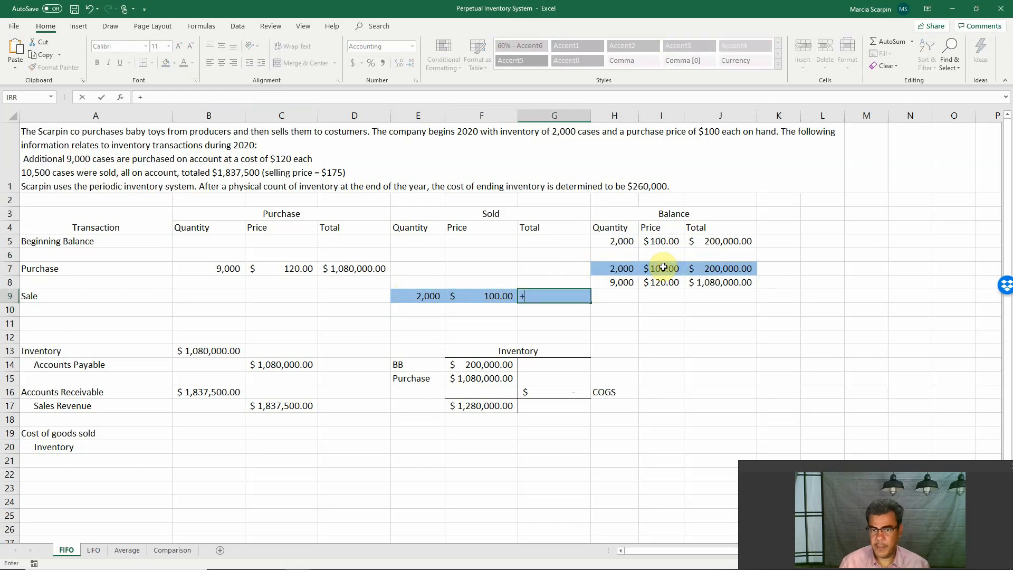
click(712, 266)
key(Return)
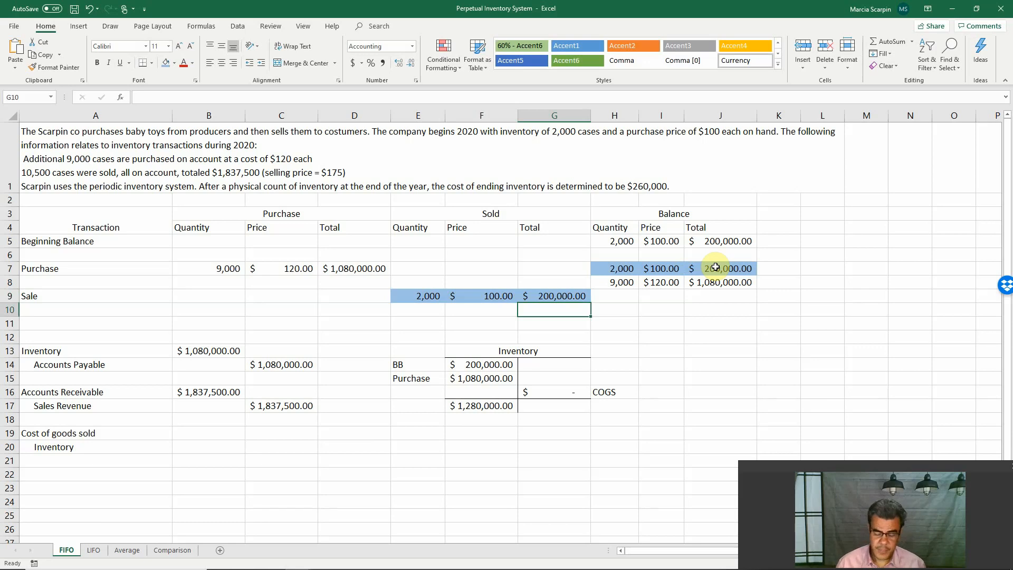
Step: Calculate the remaining quantity sold in E10 as 10500 minus E9
key(Left)
key(Left)
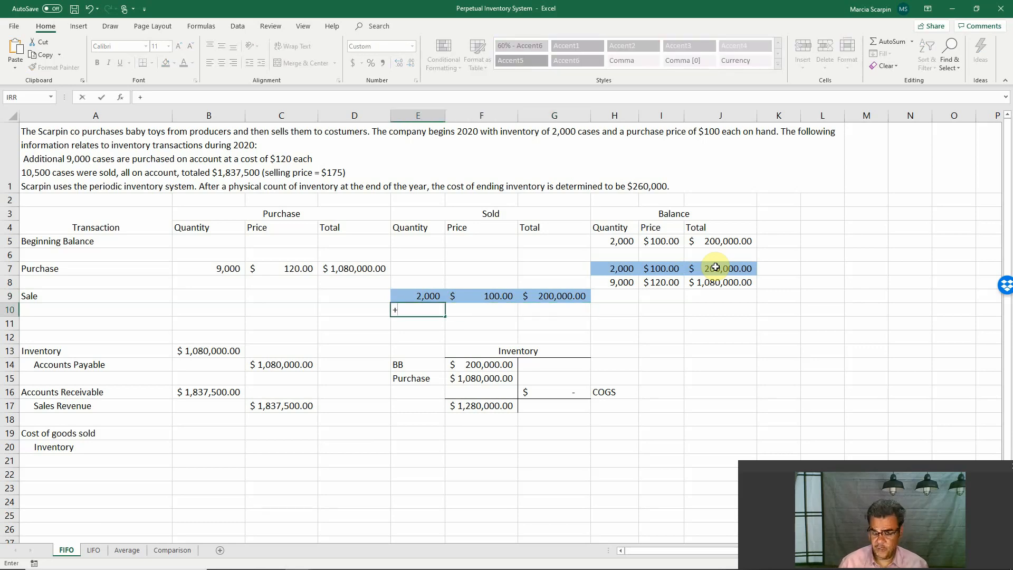
text(+10500)
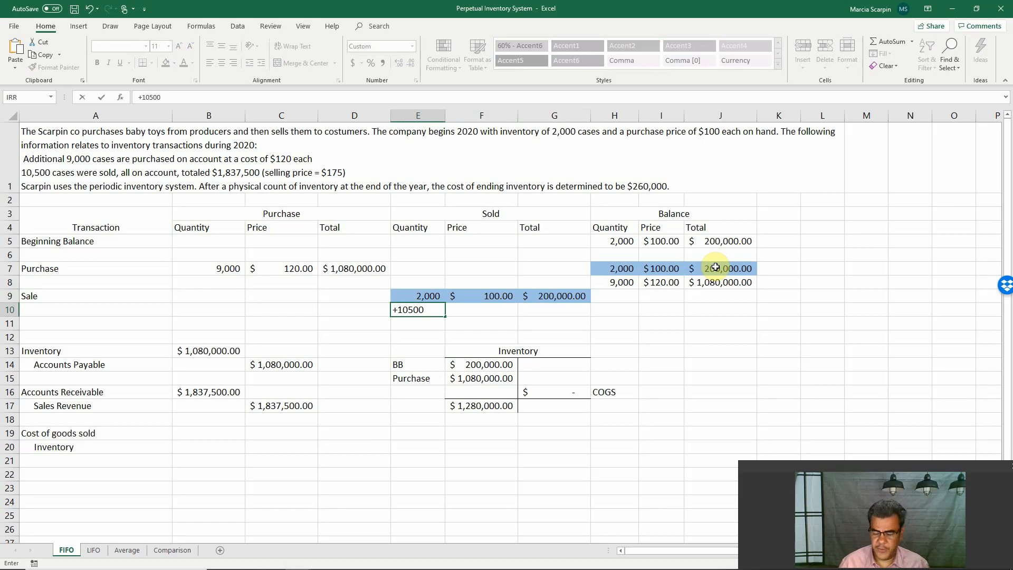
text(-)
key(Up)
key(Return)
key(Up)
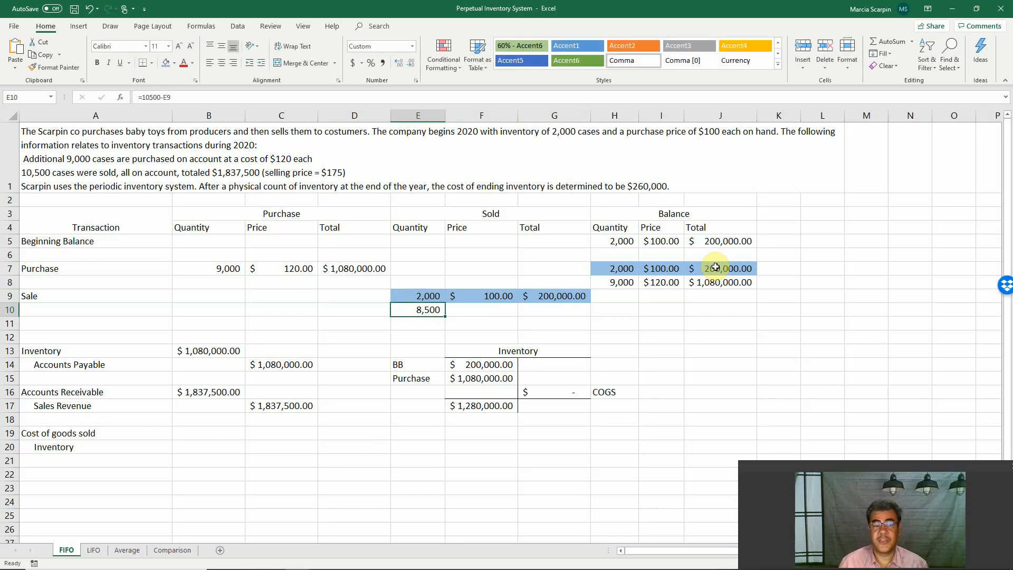
Step: Link the second sold layer's price in F10 to the purchase layer's price in I8
key(Right)
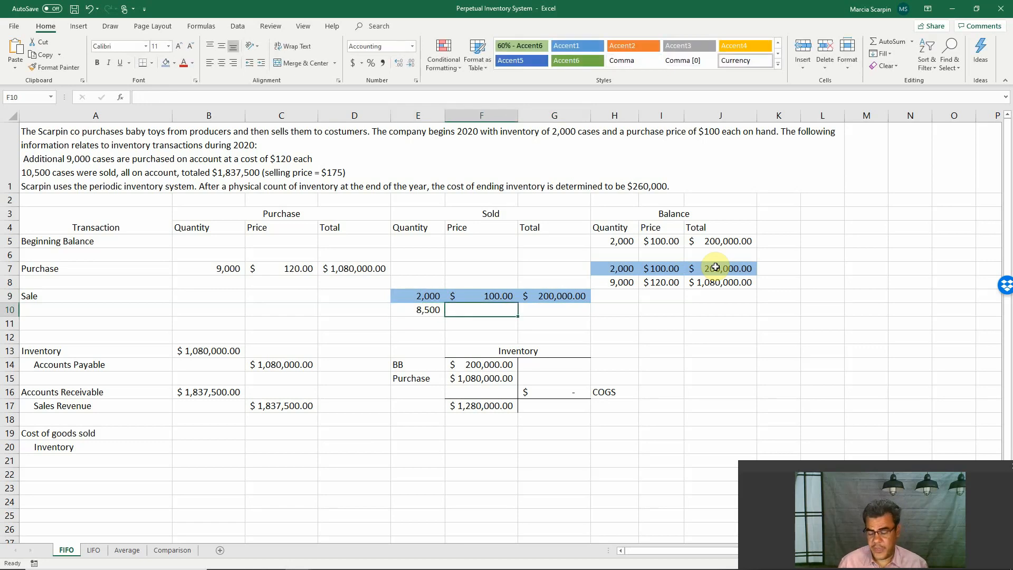
text(+)
click(674, 281)
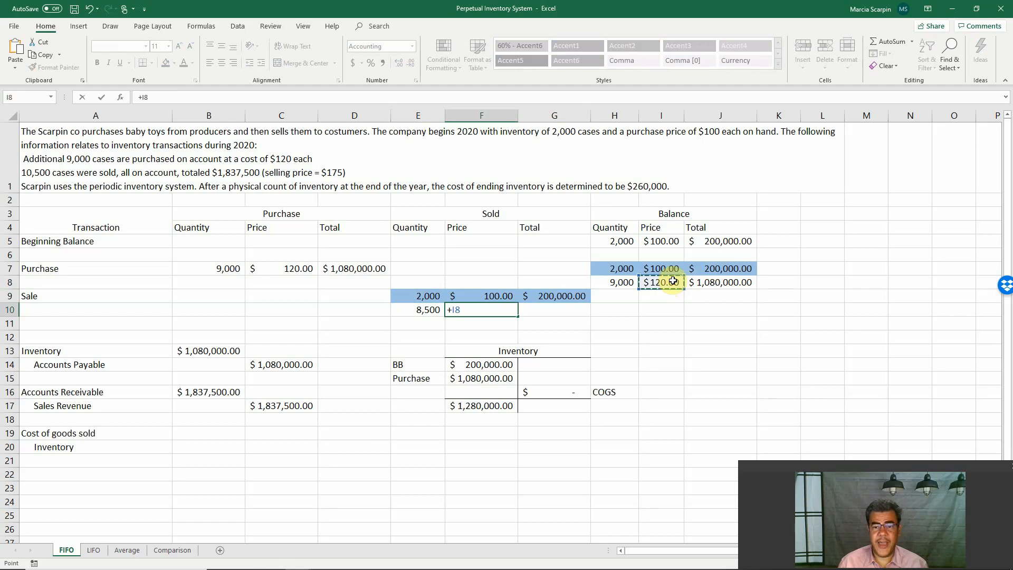
key(Return)
Step: Calculate the second sold layer's total in G10 as E10 times F10
key(Up)
key(Right)
text(+)
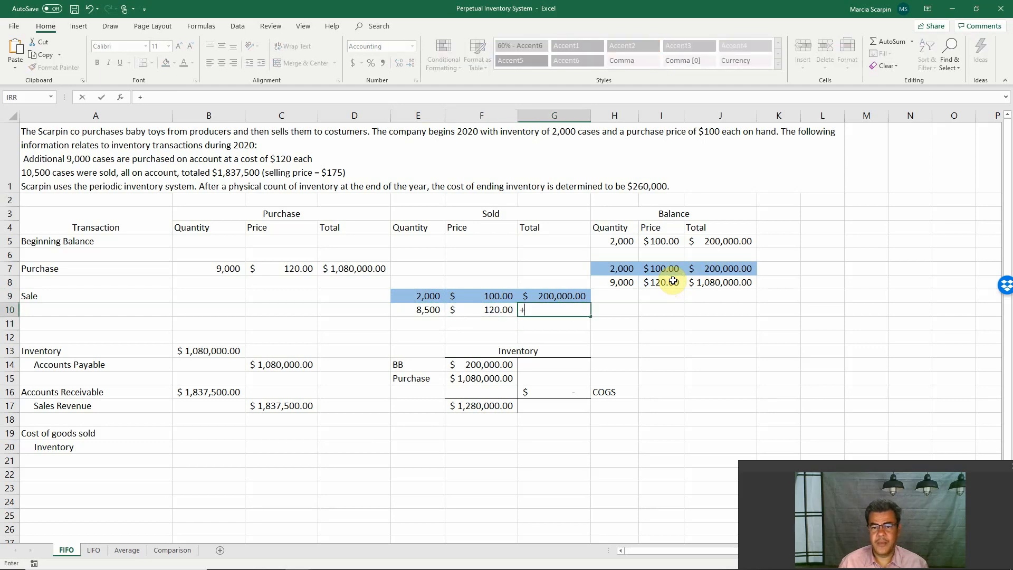
key(Left)
key(Left)
text(*)
key(Left)
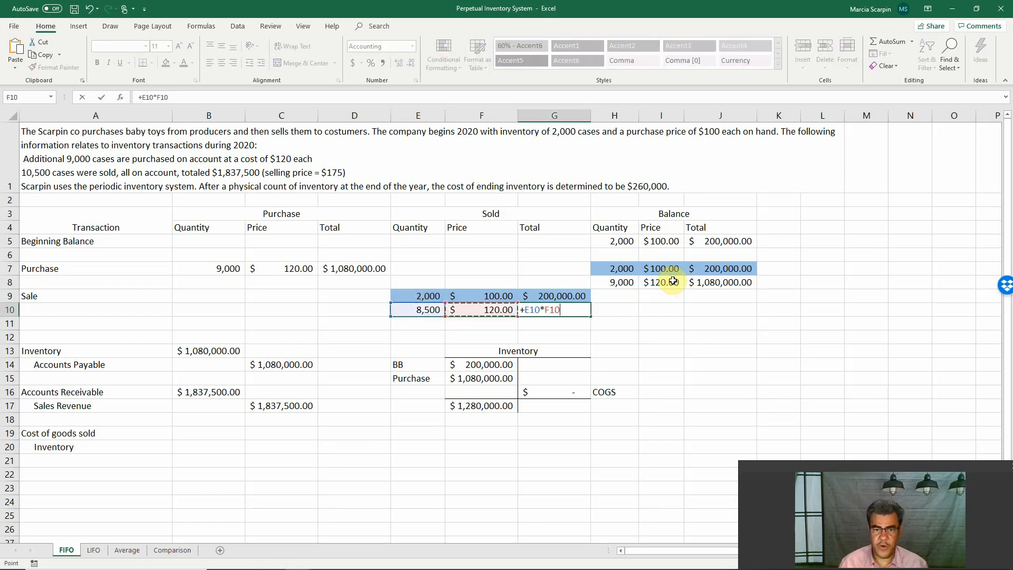
key(Return)
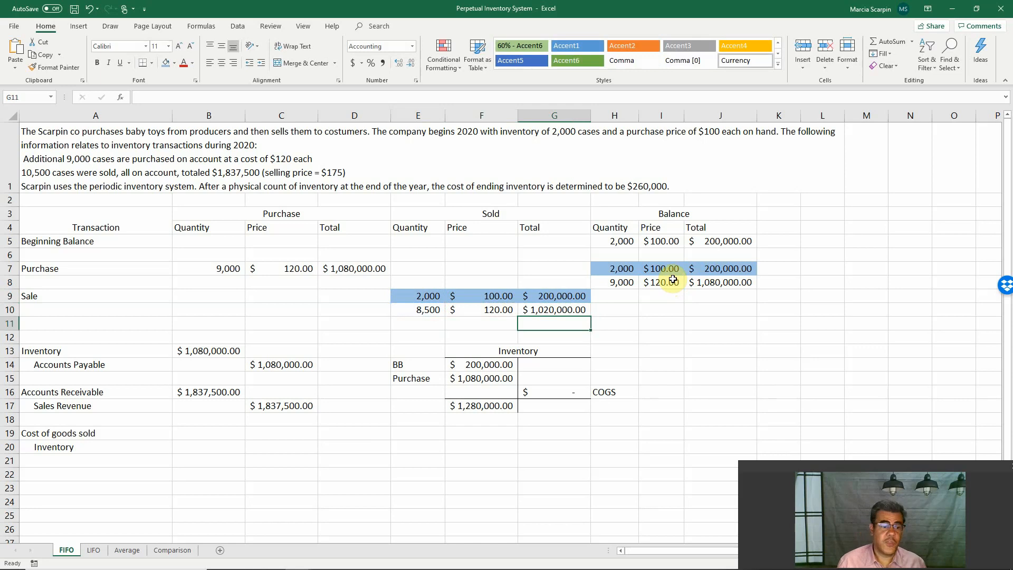
Step: Debit Cost of goods sold in B19 with the sum of the sold totals G9:G10
click(208, 429)
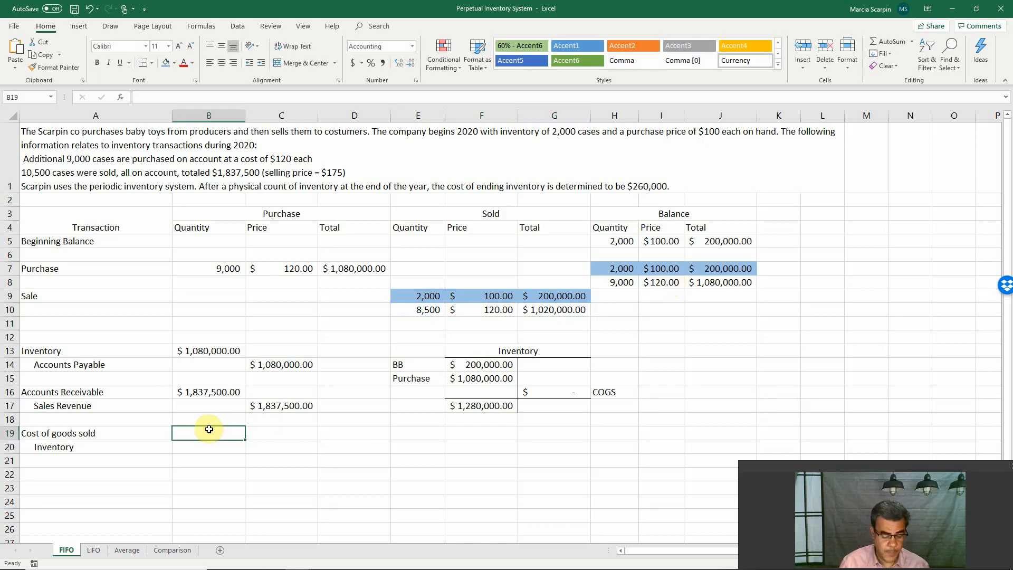
text(=sum()
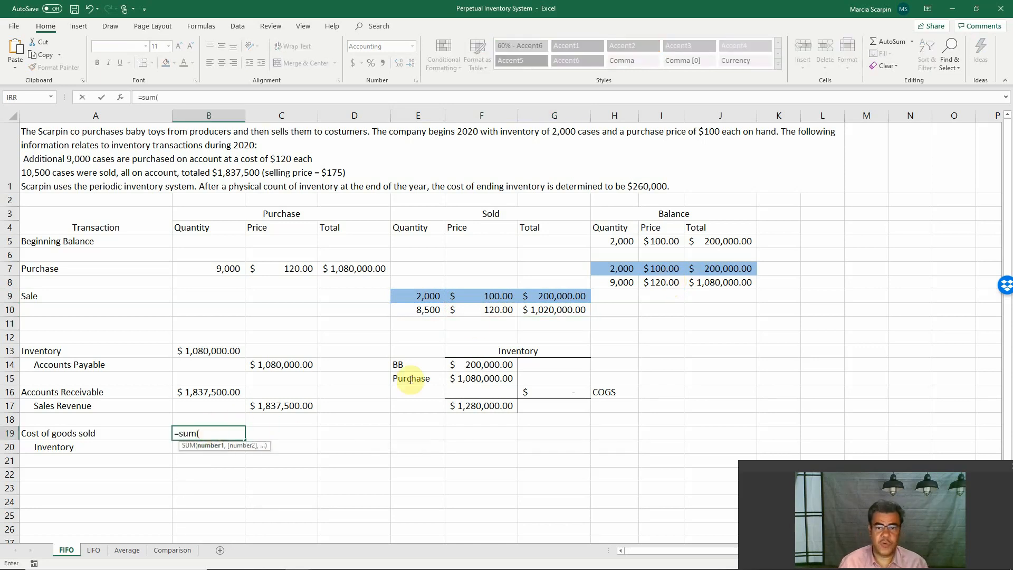
drag(553, 297, 557, 307)
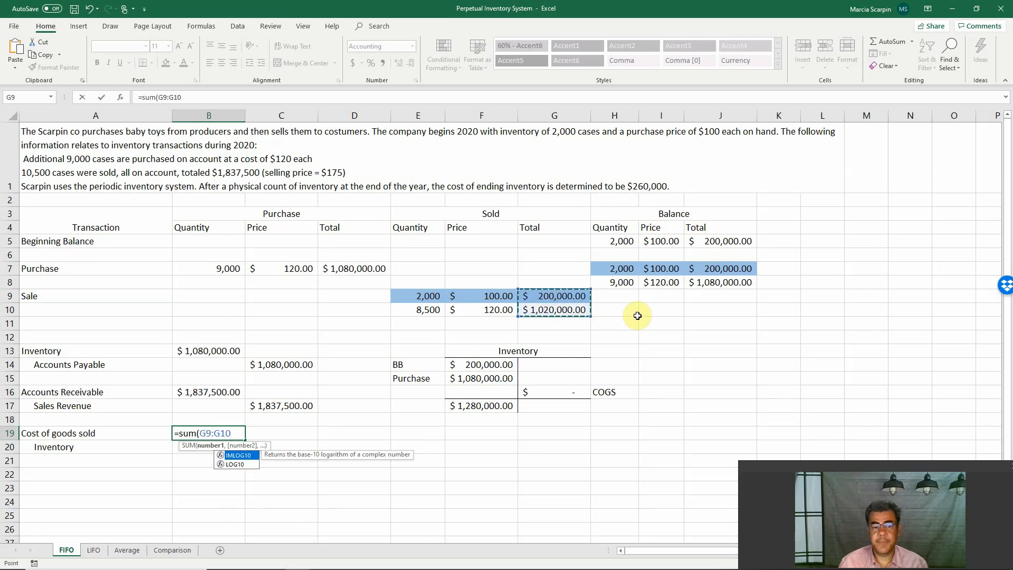
key(Return)
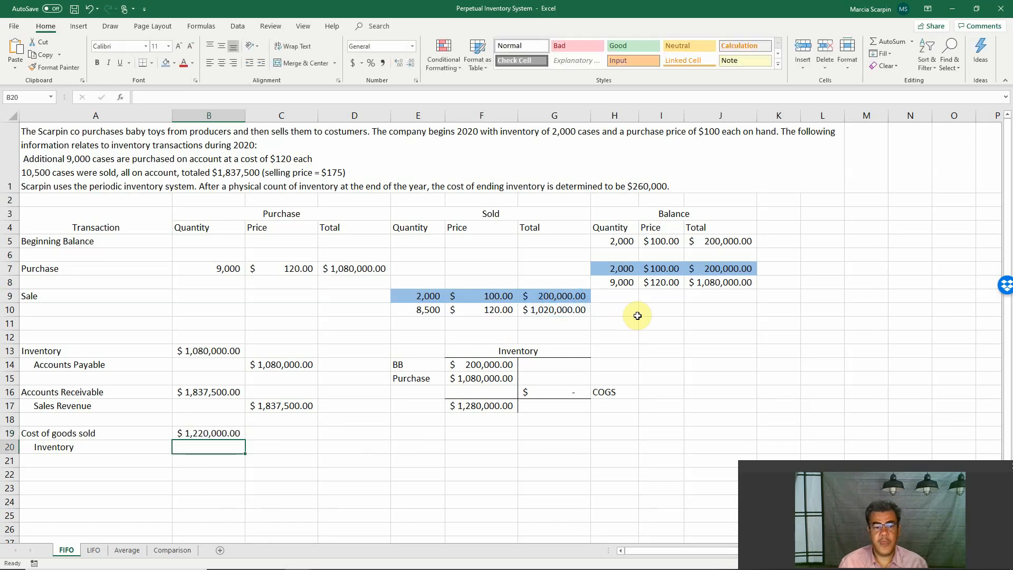
Step: Credit Inventory in C20 by linking it to the Cost of goods sold debit in B19
click(274, 446)
text(+)
key(Up)
key(Left)
key(Return)
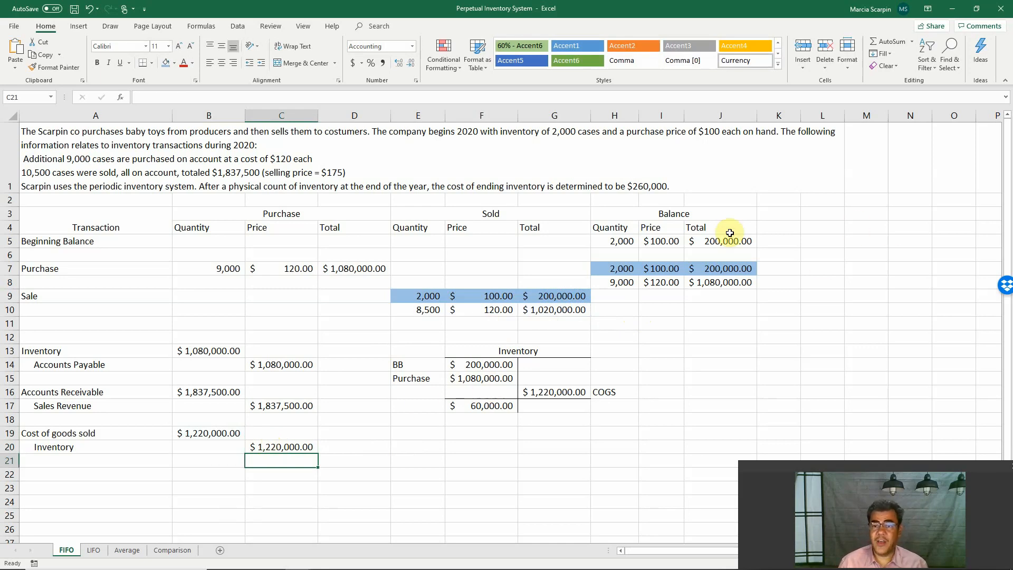
drag(611, 272, 744, 271)
click(428, 296)
drag(484, 296, 584, 294)
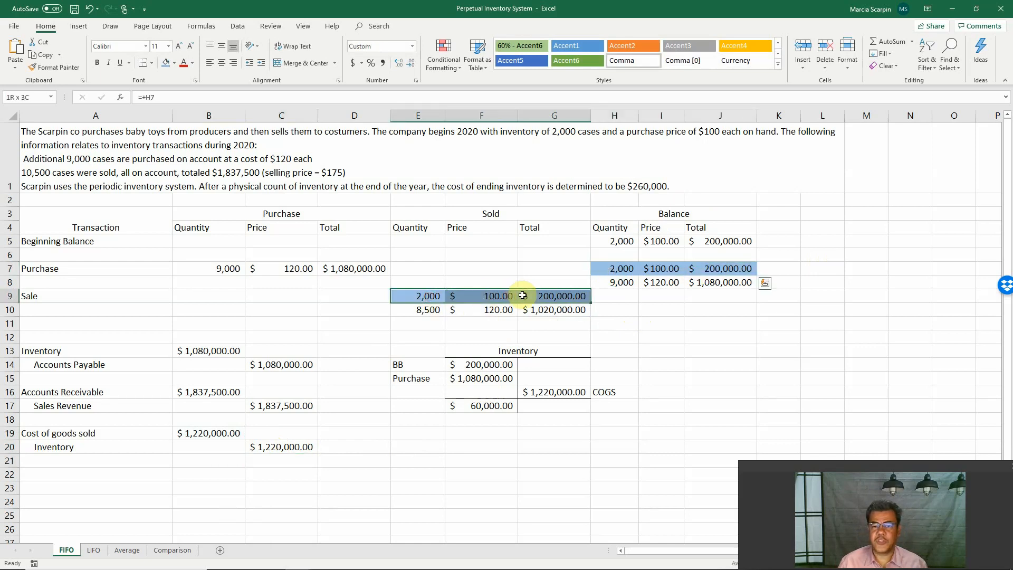
Step: Calculate the remaining balance quantity in H10 as H8 minus the quantity sold in E10
click(615, 310)
text(+)
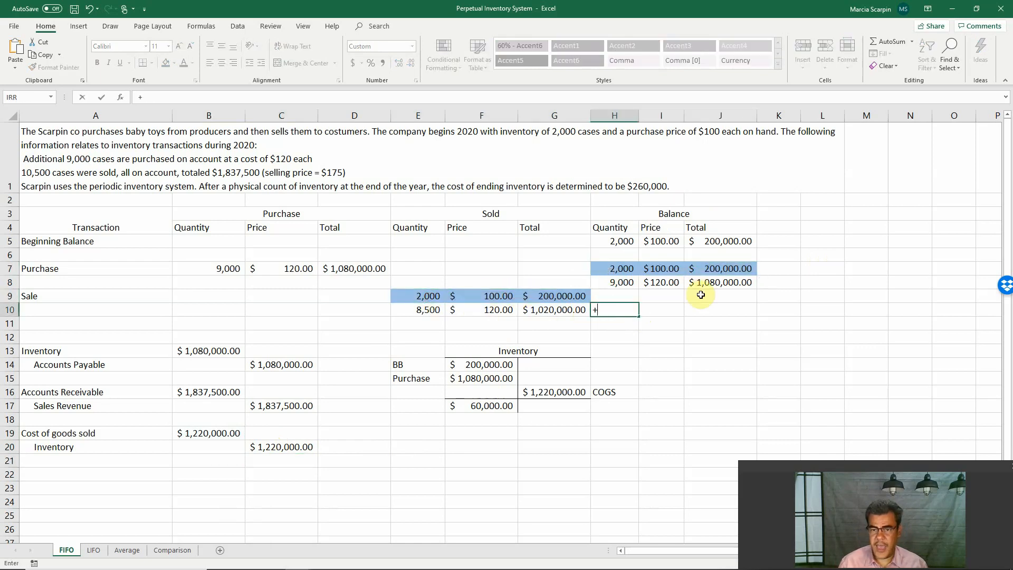
key(Up)
key(Up)
text(-)
key(Left)
key(Left)
key(Left)
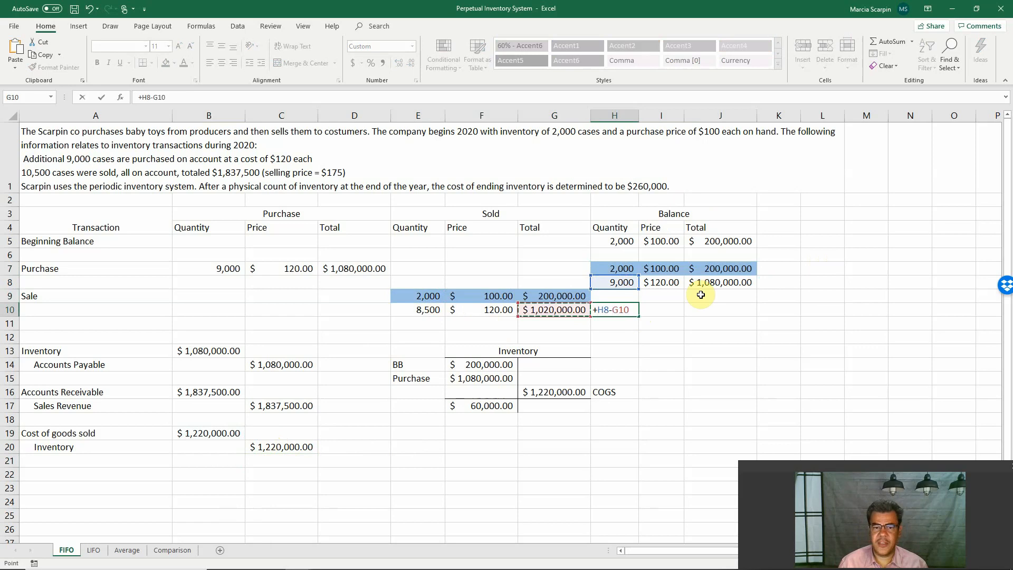
key(Return)
key(Up)
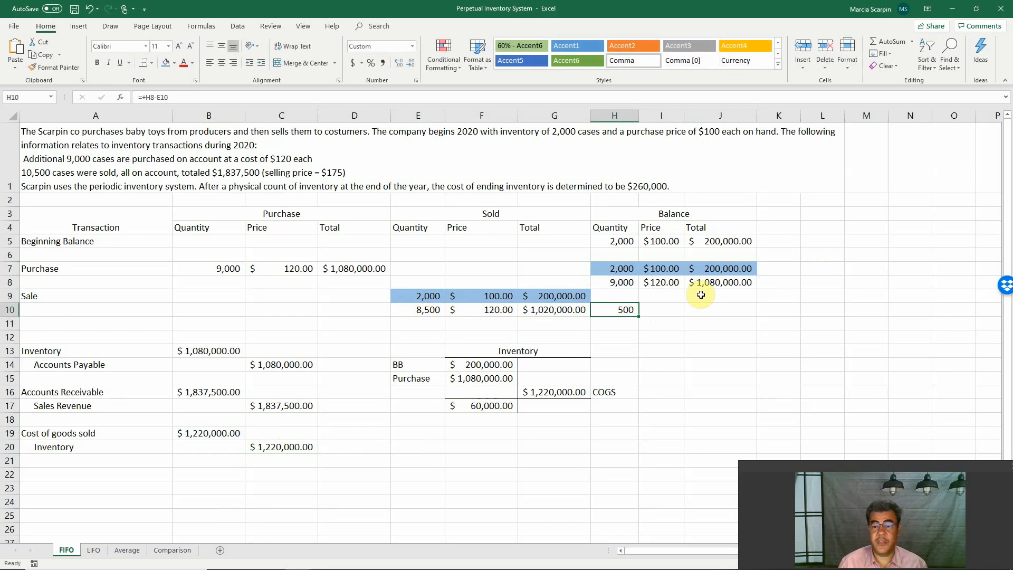
key(Right)
key(Right)
text(+)
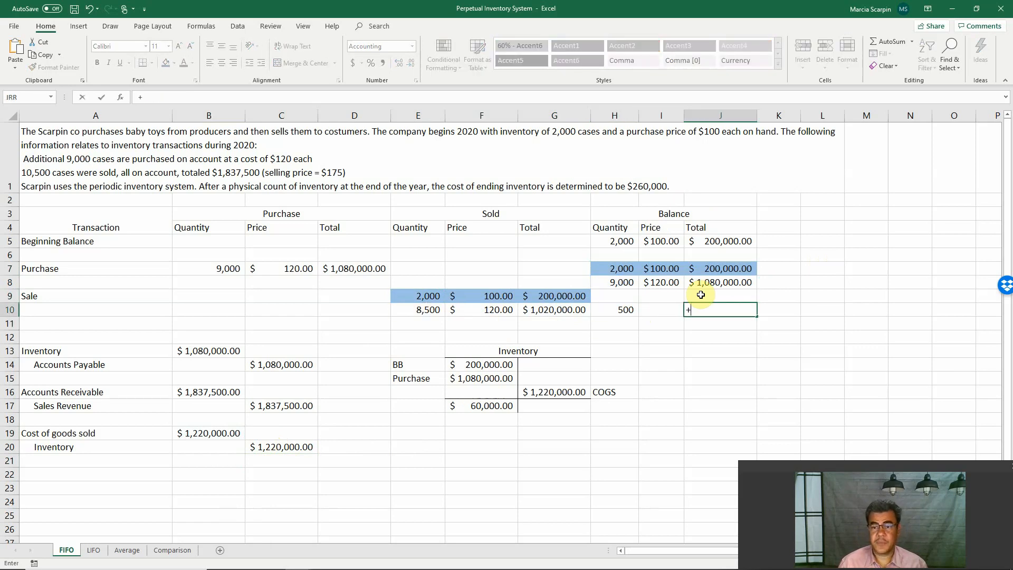
key(Up)
key(Up)
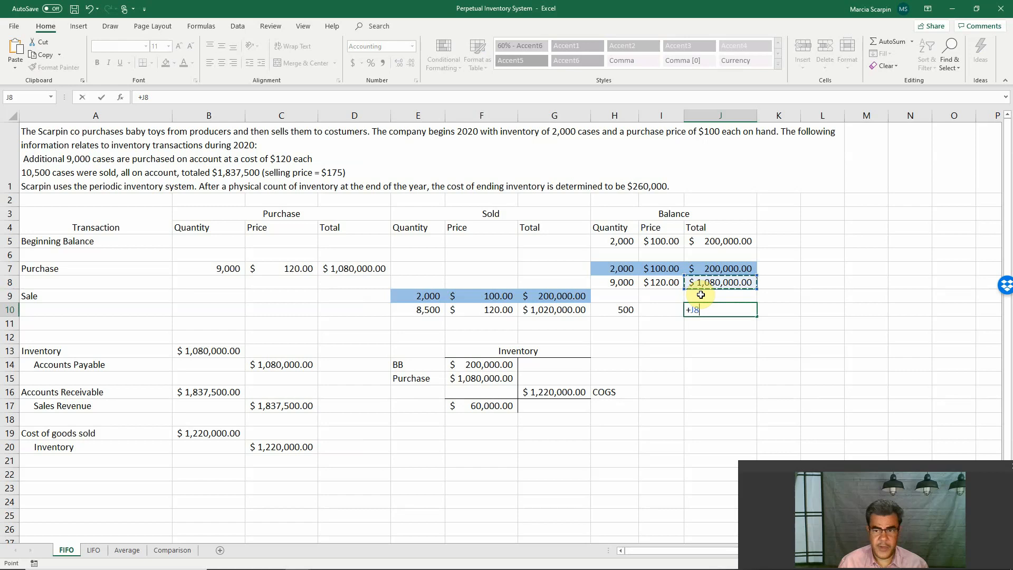
key(Escape)
Step: Link the remaining layer's balance price in I10 to I8
key(Left)
text(+)
key(Up)
key(Up)
key(Return)
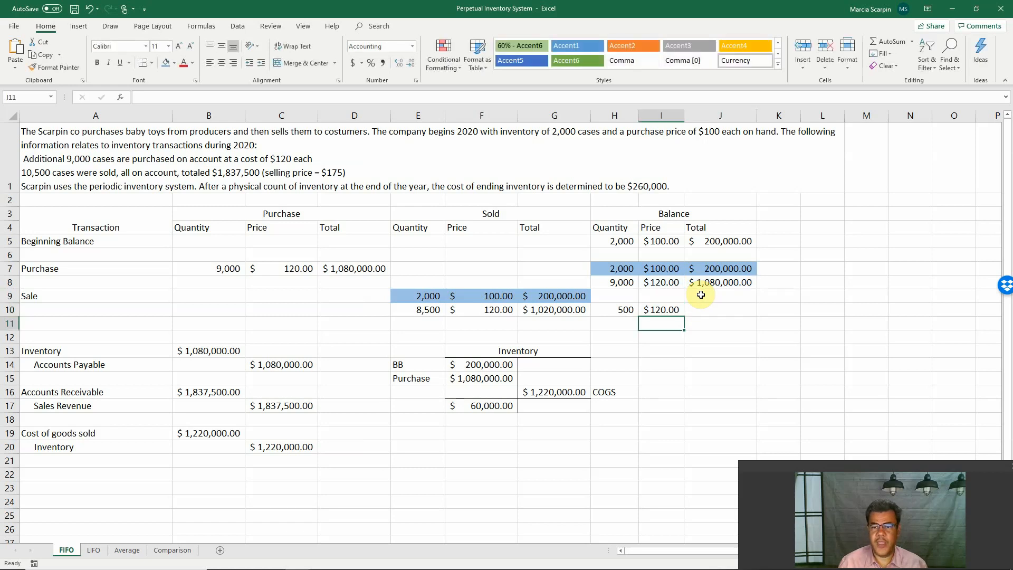
Step: Calculate the ending balance total in J10 as H10 times I10
key(Up)
key(Right)
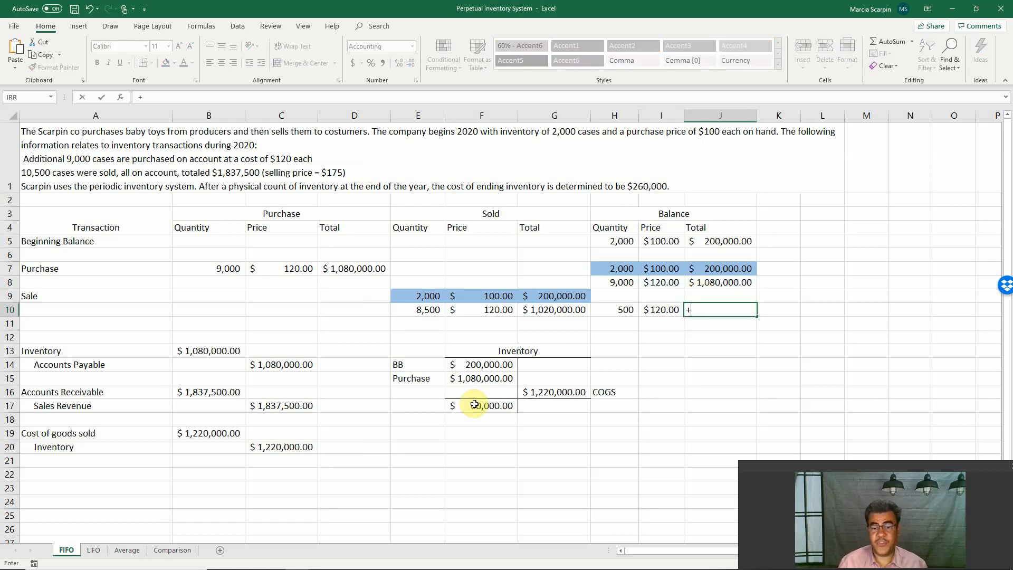
key(Left)
key(Left)
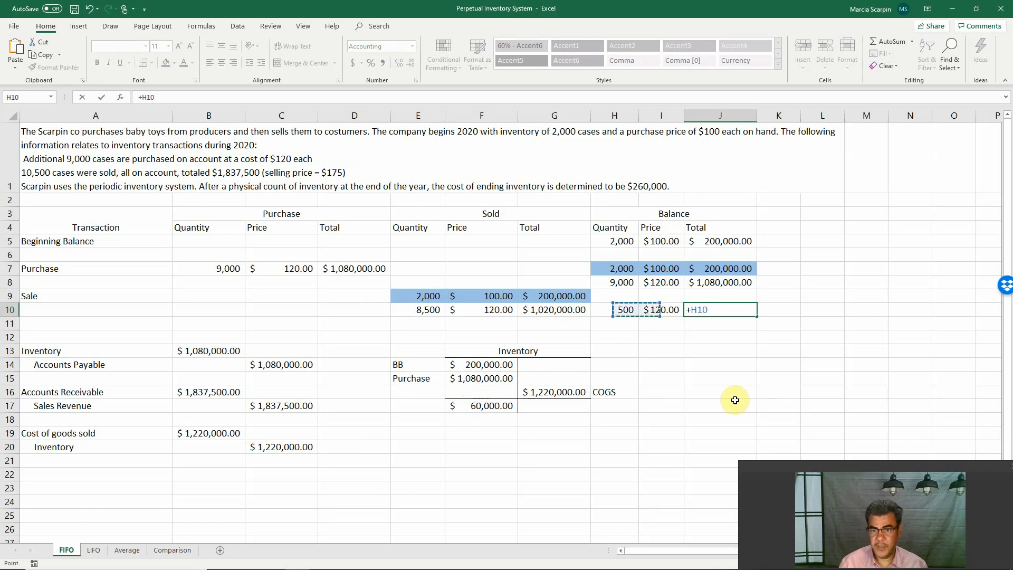
text(*)
key(Left)
key(Return)
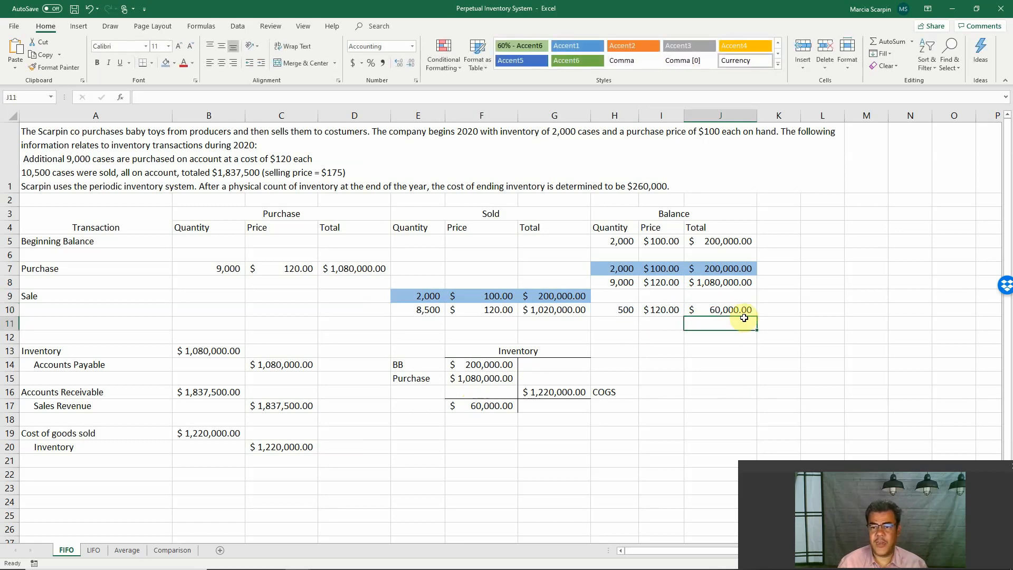
Step: Highlight the ending inventory in J10 and the Inventory T-account balance in F17 with a yellow fill
click(739, 312)
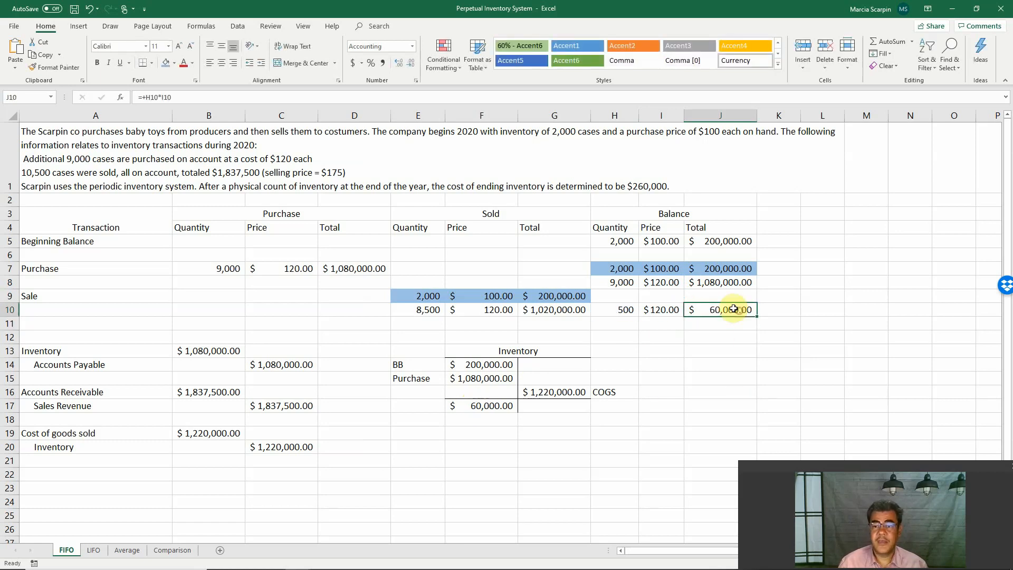
click(174, 63)
click(193, 143)
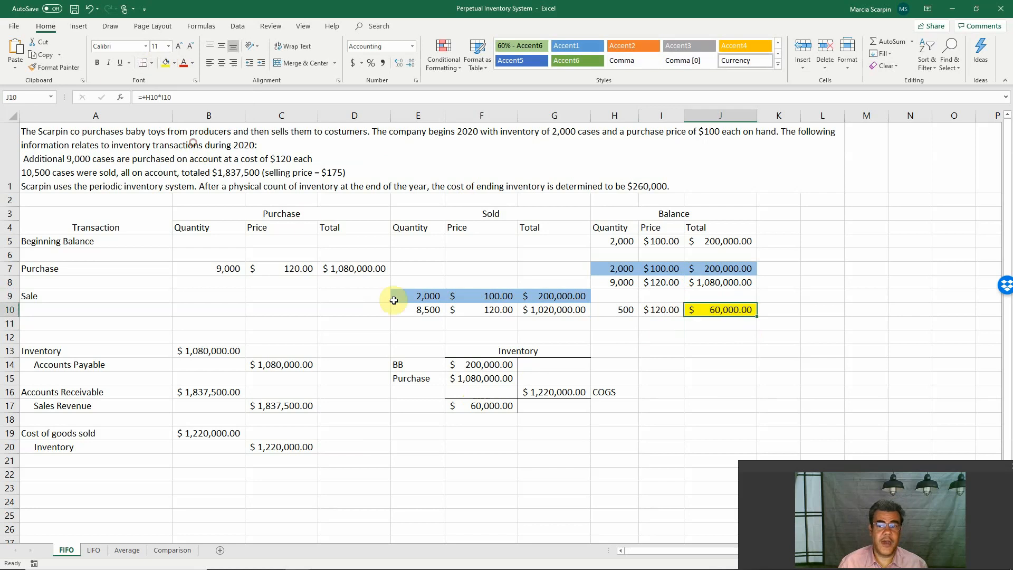
click(481, 407)
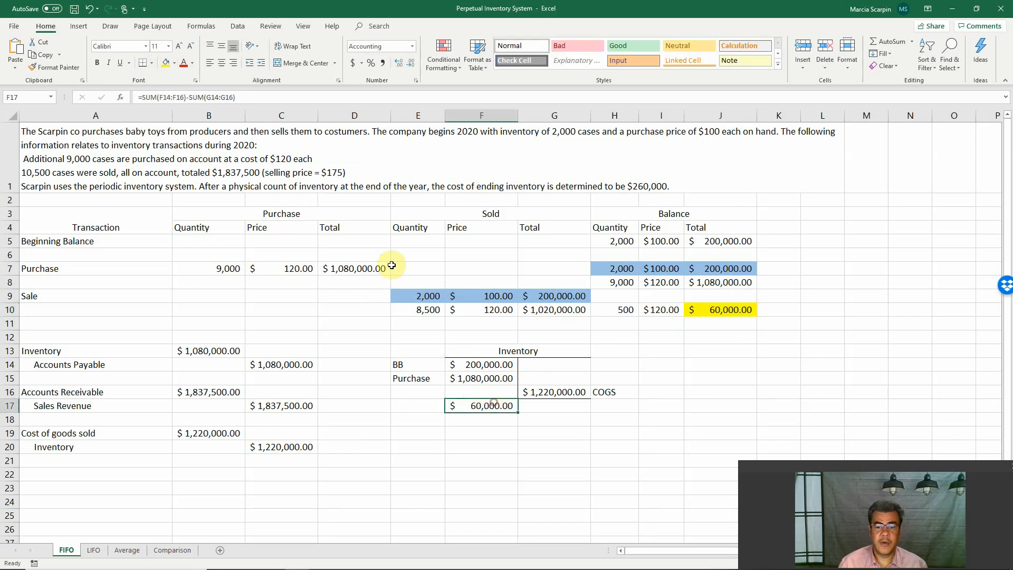
click(164, 61)
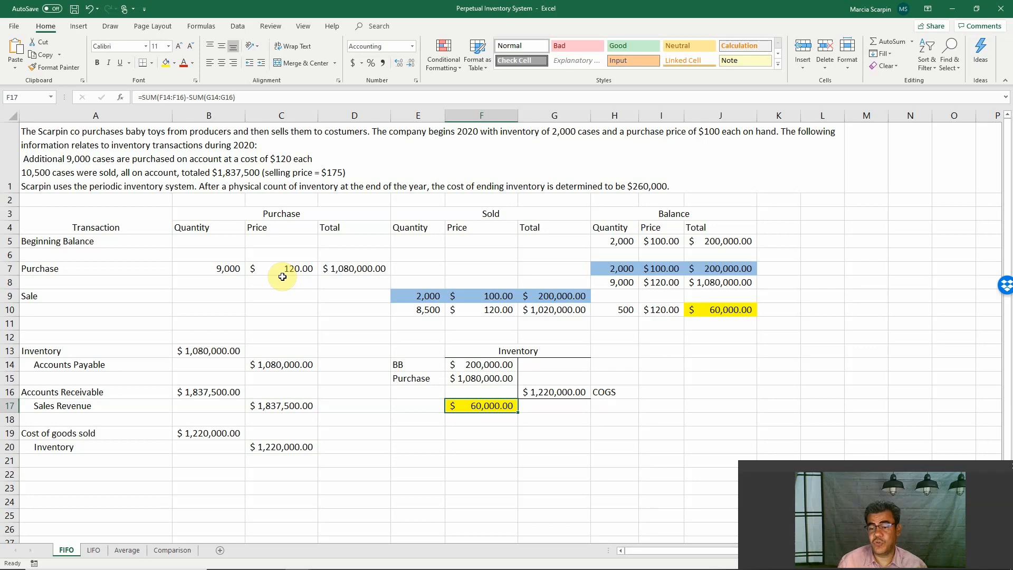
Step: Compare the COGS and ending inventory of the FIFO and Average methods on the Comparison sheet
click(172, 550)
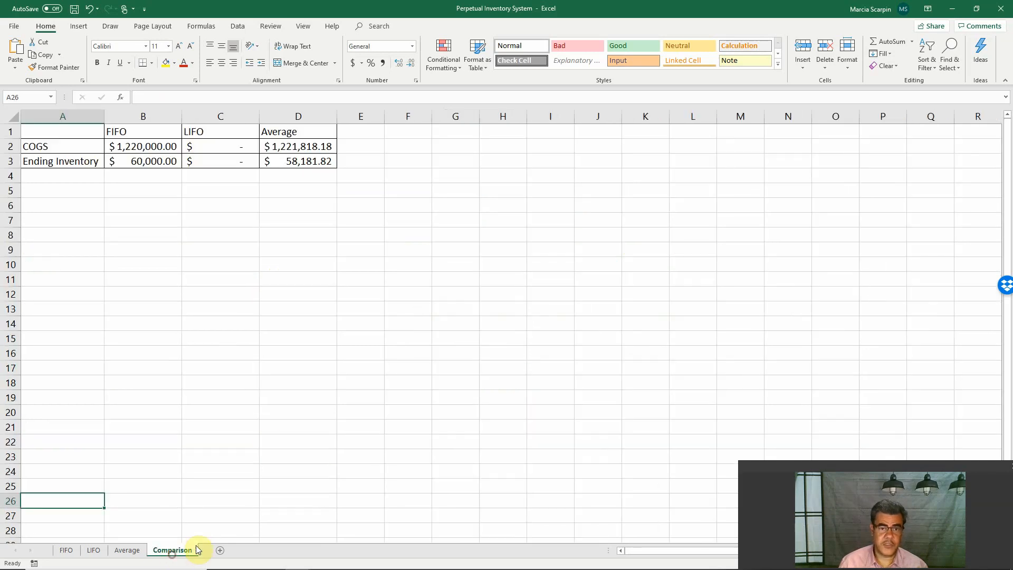
click(150, 147)
click(301, 149)
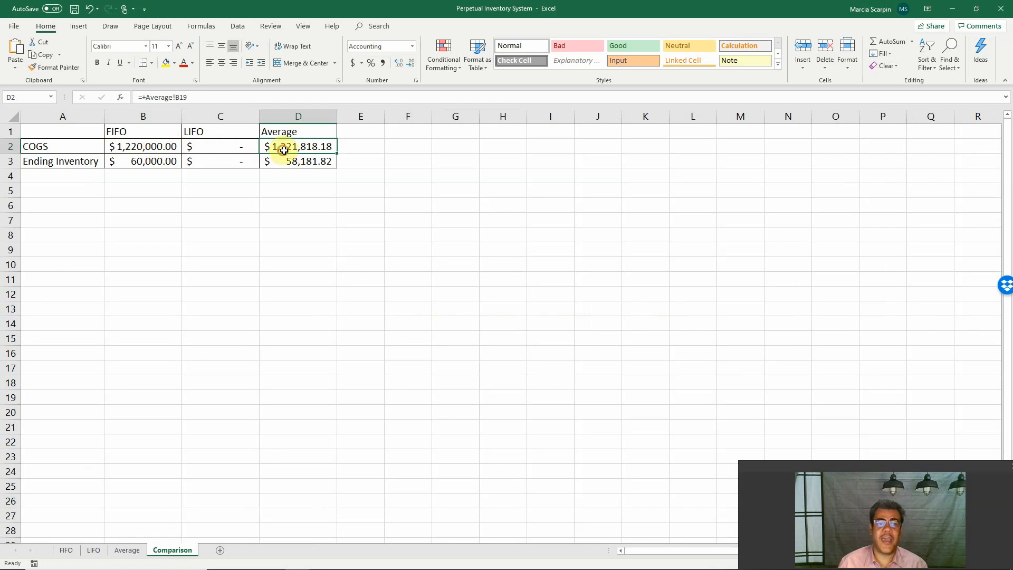
click(142, 147)
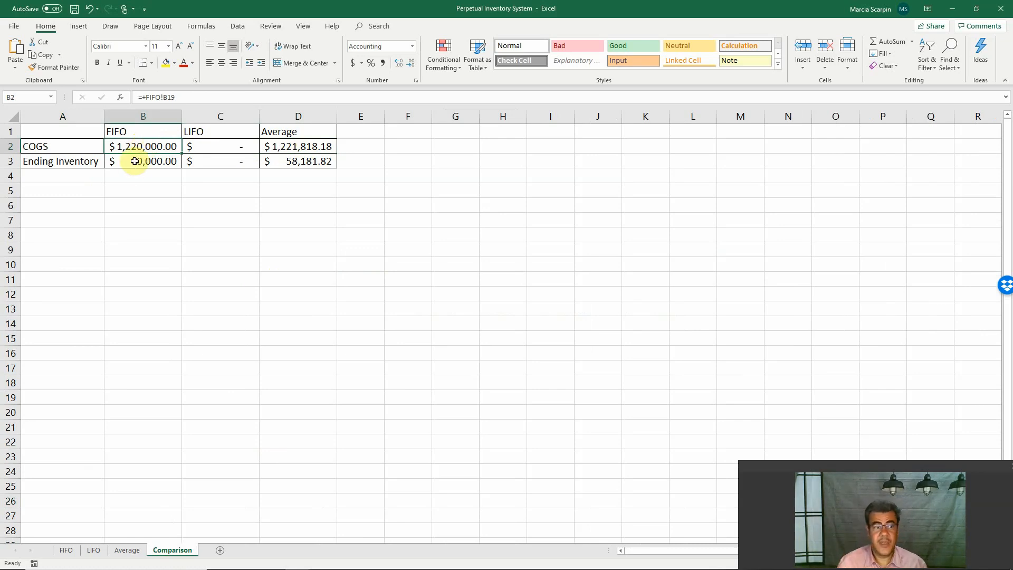
click(141, 161)
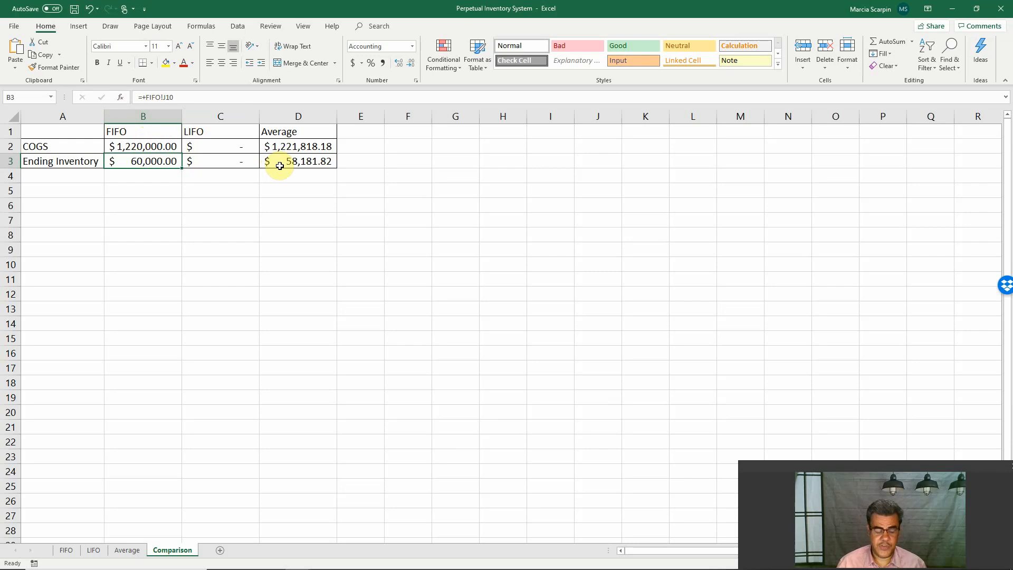
Step: Switch to the PowerPoint slide show to review the Cost Flow Assumptions slide, and return to the Perpetual Inventory System workbook in Excel
key(alt+Tab)
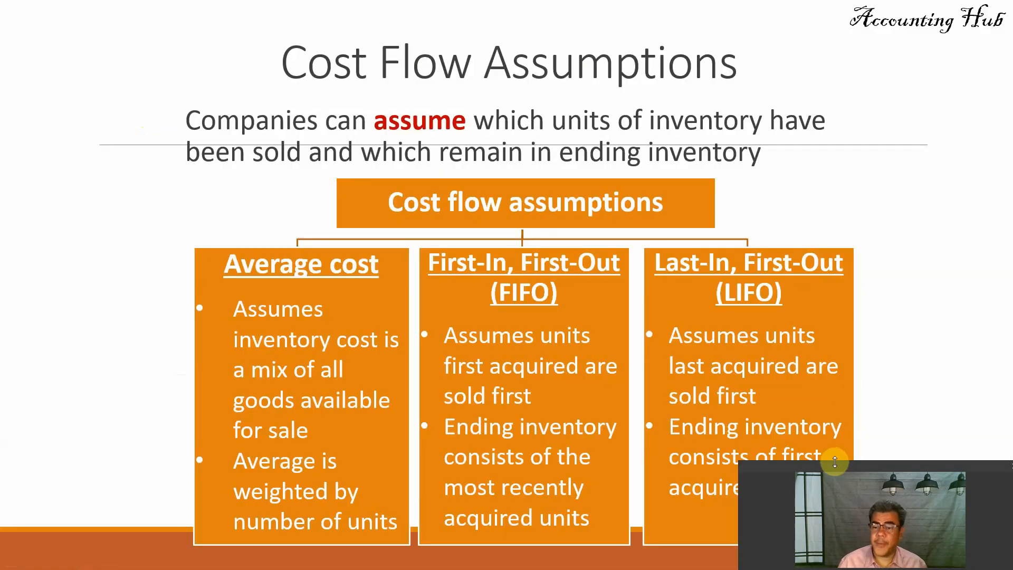
drag(837, 465, 948, 469)
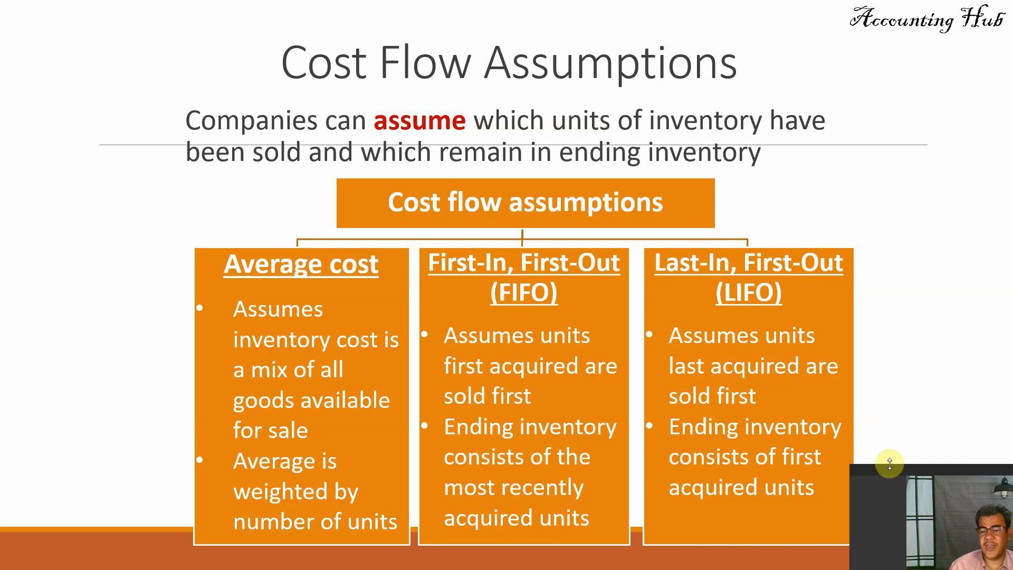
drag(892, 468, 807, 464)
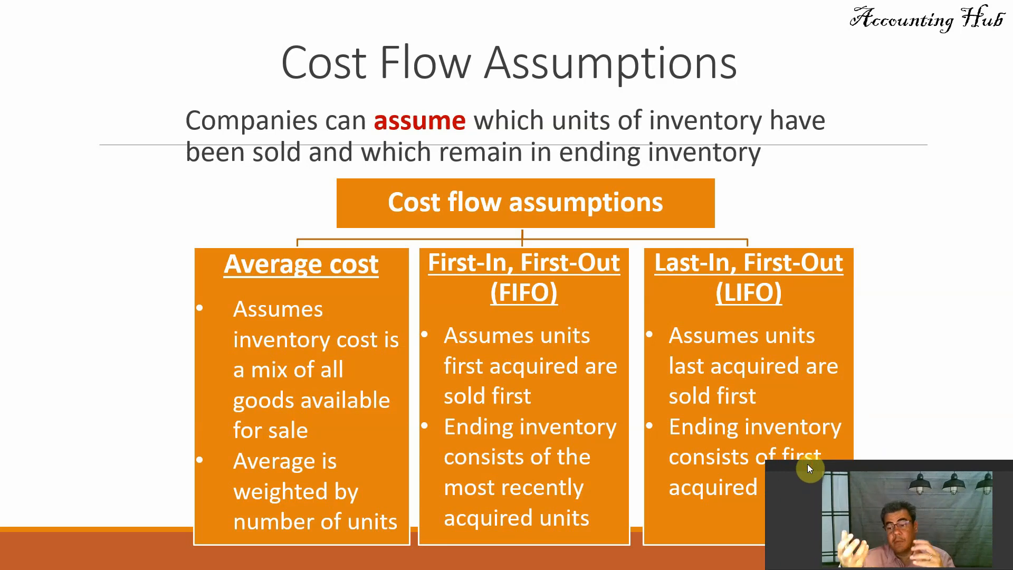
key(alt+Tab)
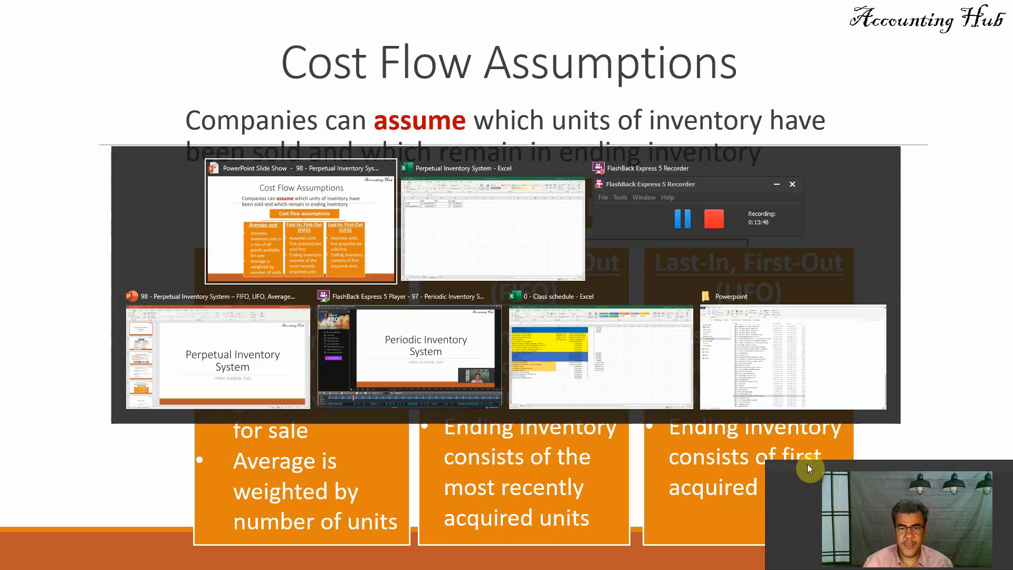
key(alt+Tab)
key(alt+Tab)
key(alt+Tab)
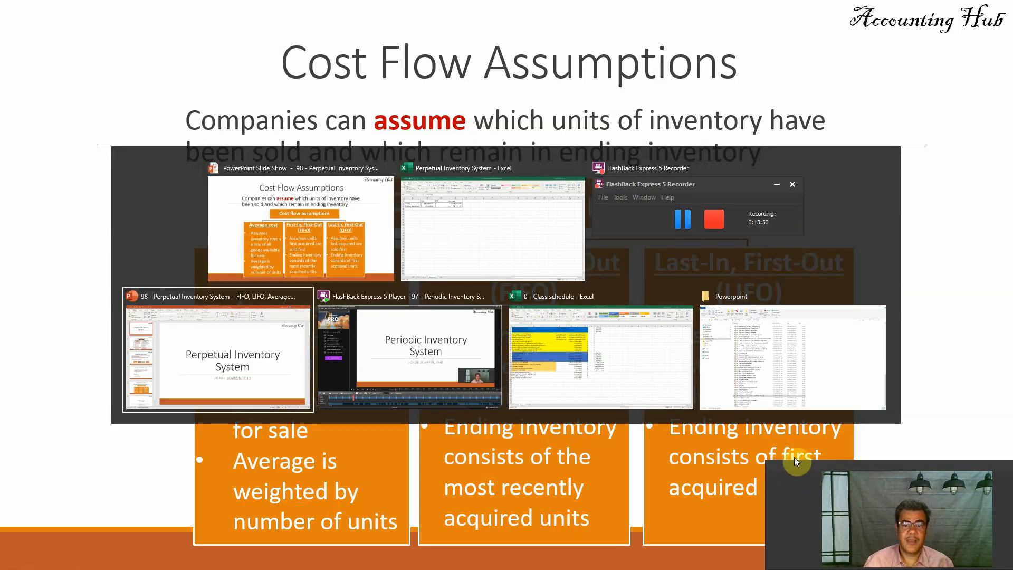
key(alt+Tab)
key(alt+Tab)
key(alt+Tab)
key(alt+Tab)
key(alt+Tab)
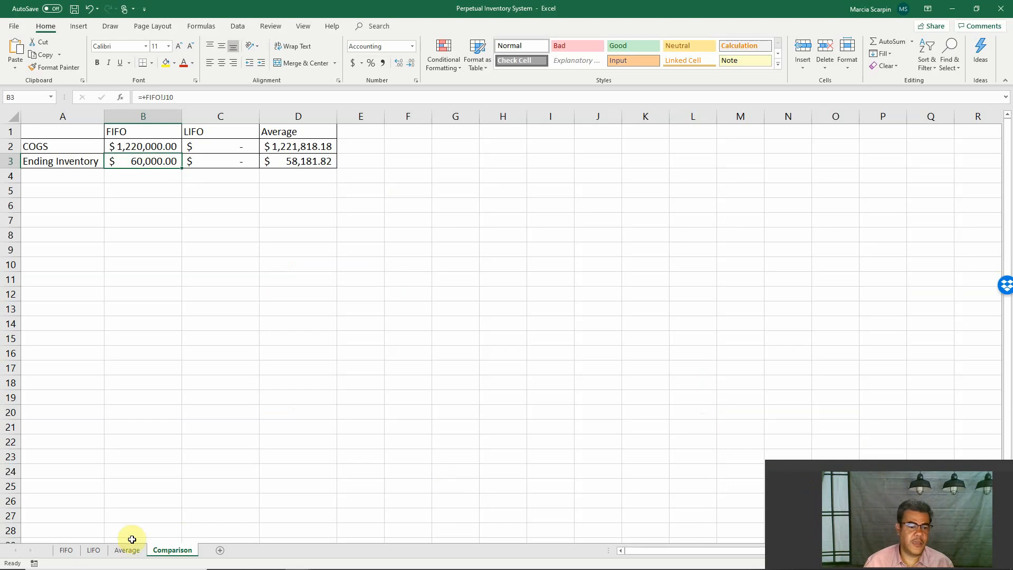
Step: On the LIFO sheet, enter the beginning balance of 2000 units at 100 in H5:I5 and calculate its total in J5 as H5*I5
click(91, 551)
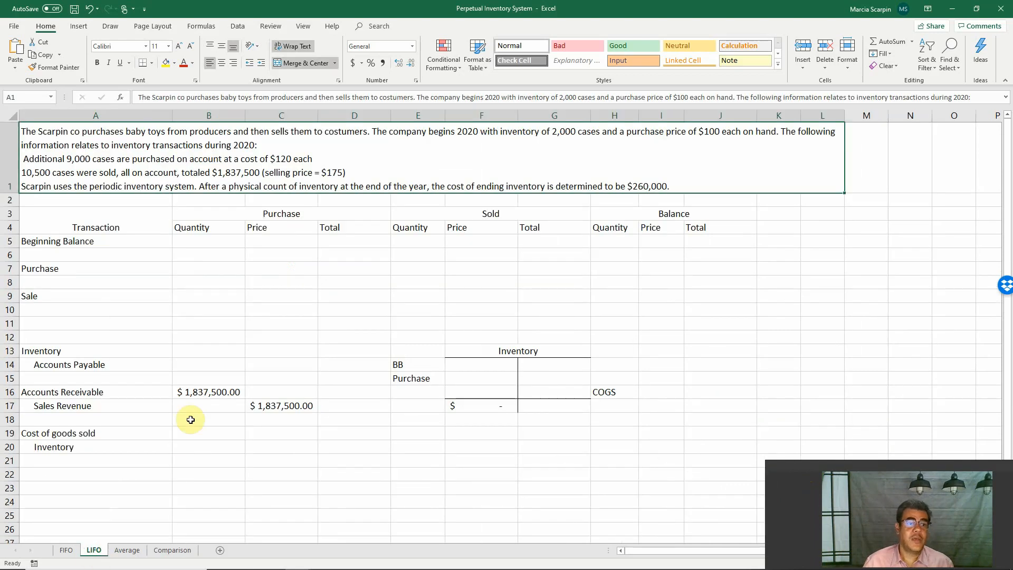
click(602, 244)
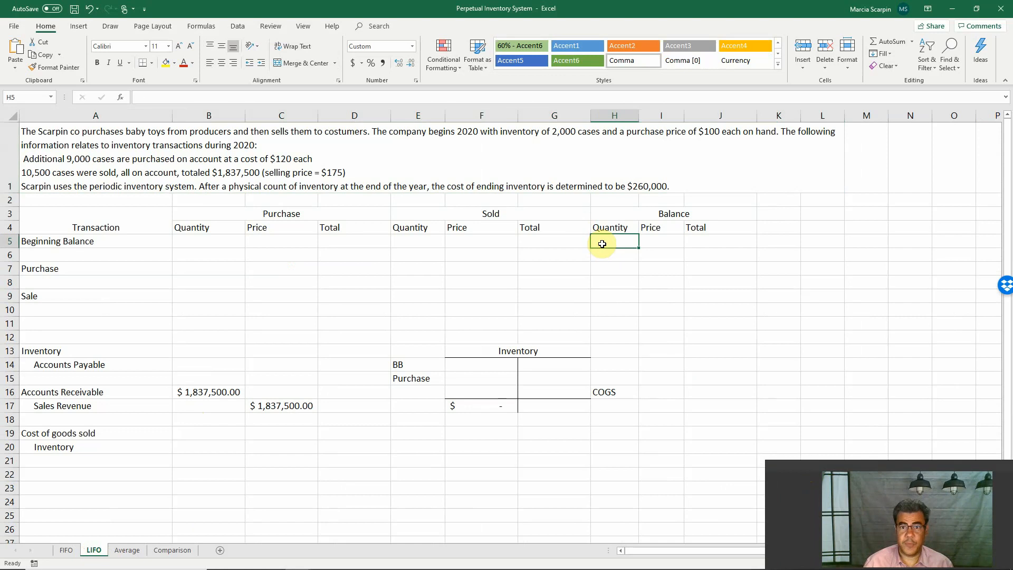
text(2000)
key(Tab)
text(100)
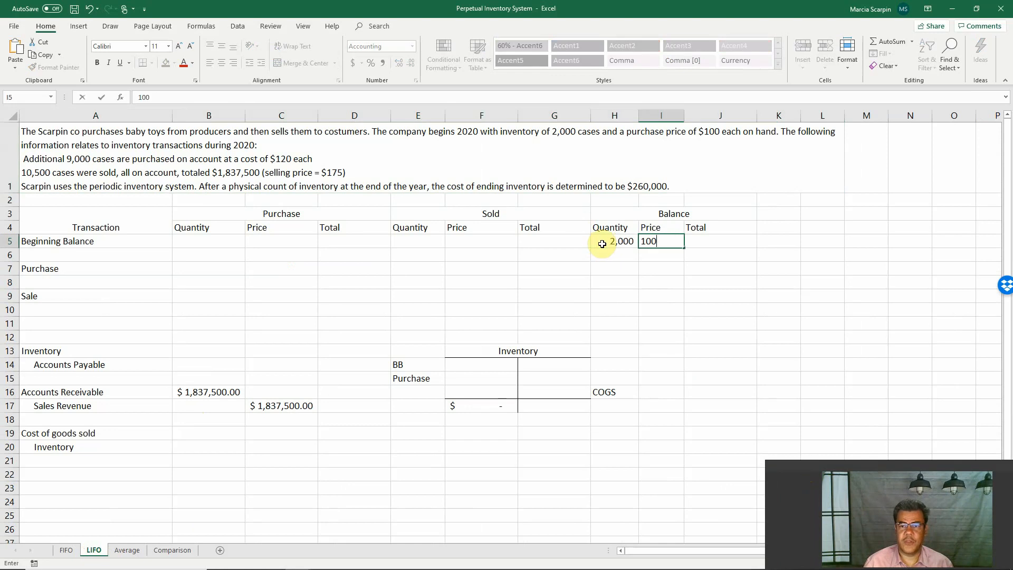
key(Tab)
text(+)
key(Left)
text(*)
click(602, 244)
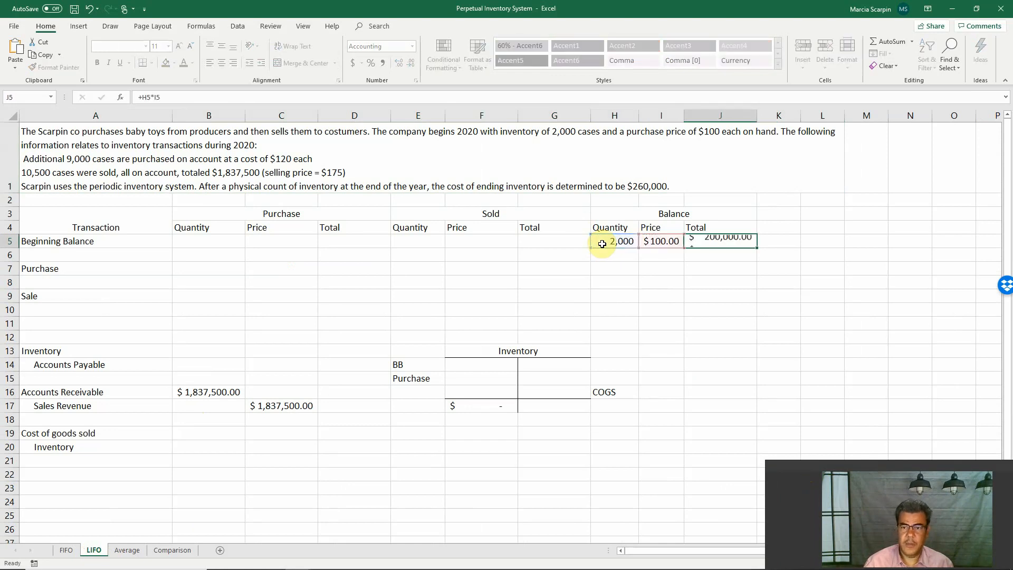
key(Return)
Step: In the Inventory T-account, link the beginning balance in F14 to J5 and the purchase in F15 to B13
click(478, 358)
text(+)
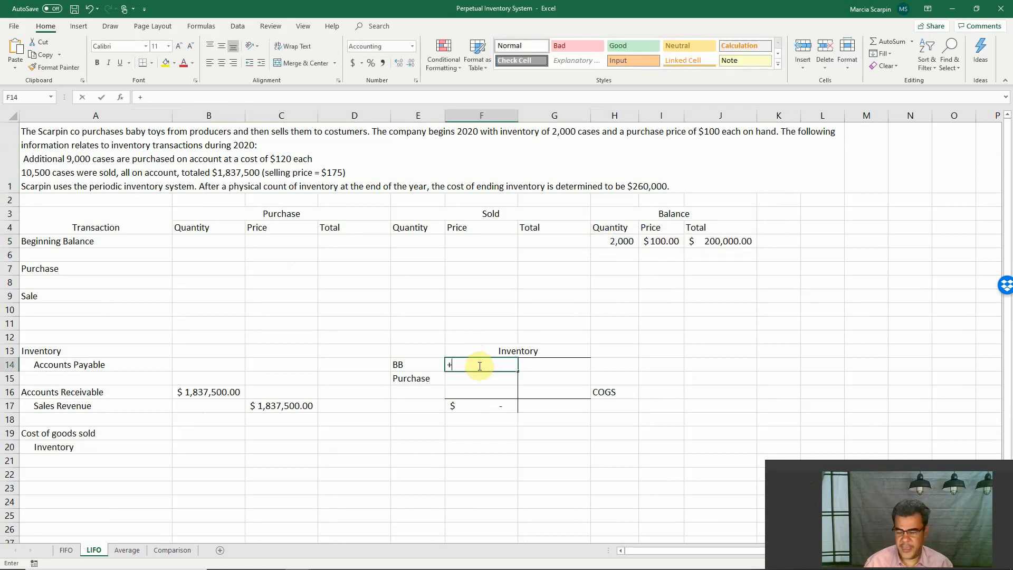
click(712, 242)
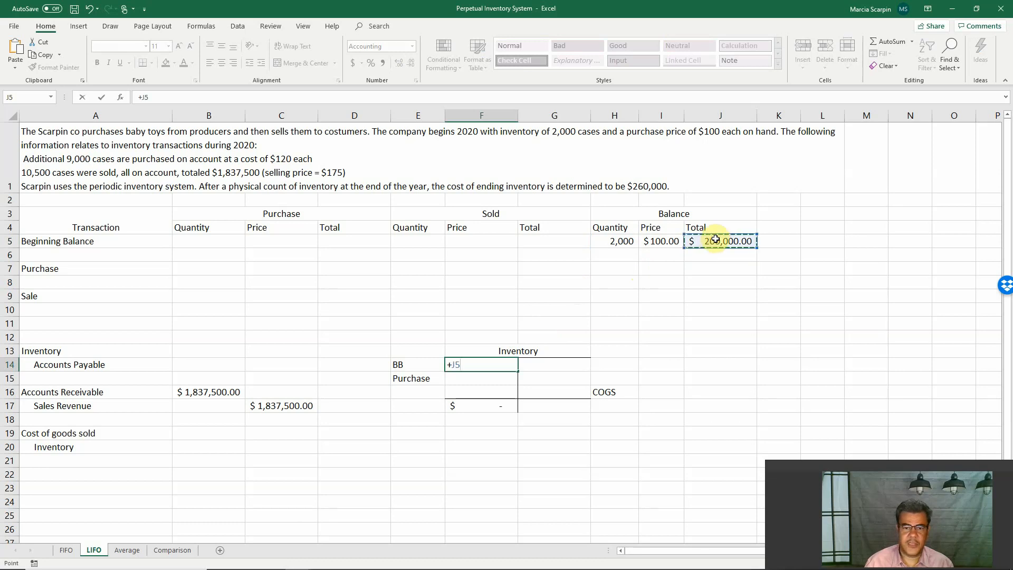
key(Return)
text(+)
click(193, 355)
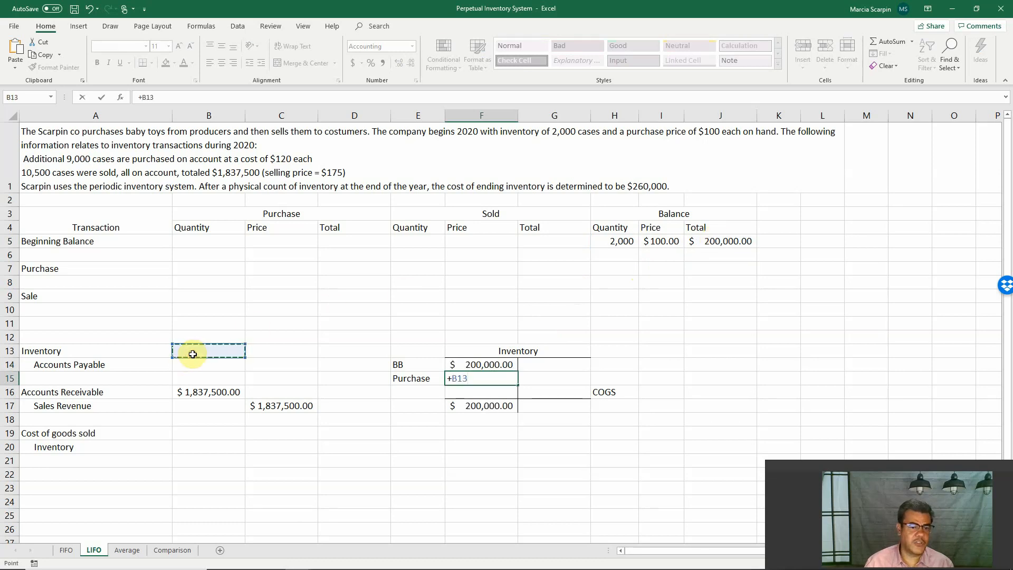
key(Return)
Step: Link the T-account's COGS credit in G16 to the Inventory journal entry credit in C20
click(542, 391)
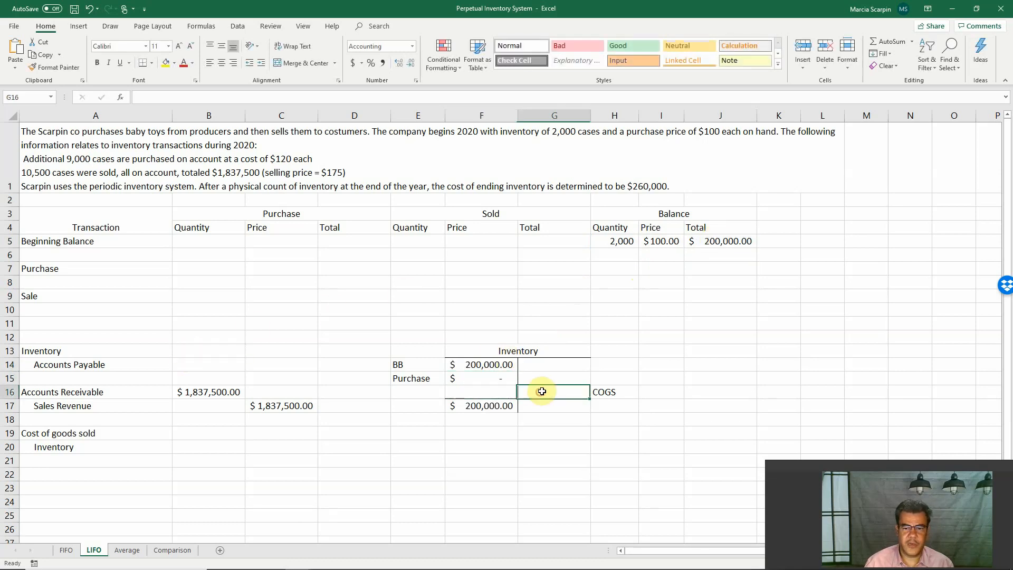
click(280, 447)
key(Return)
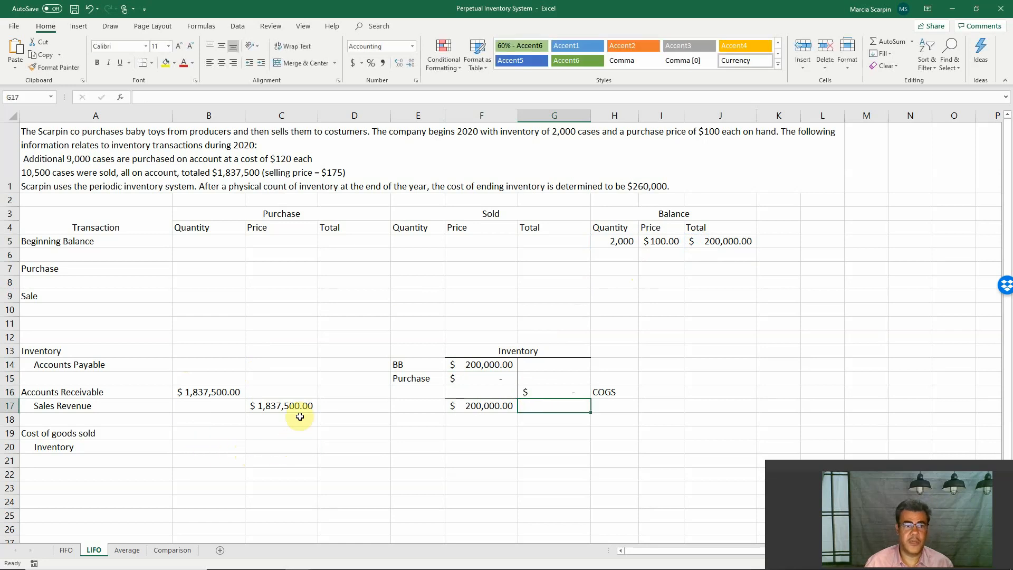
Step: Enter the purchase of 9000 units in B7 at a price of 120 in C7
click(215, 265)
text(9)
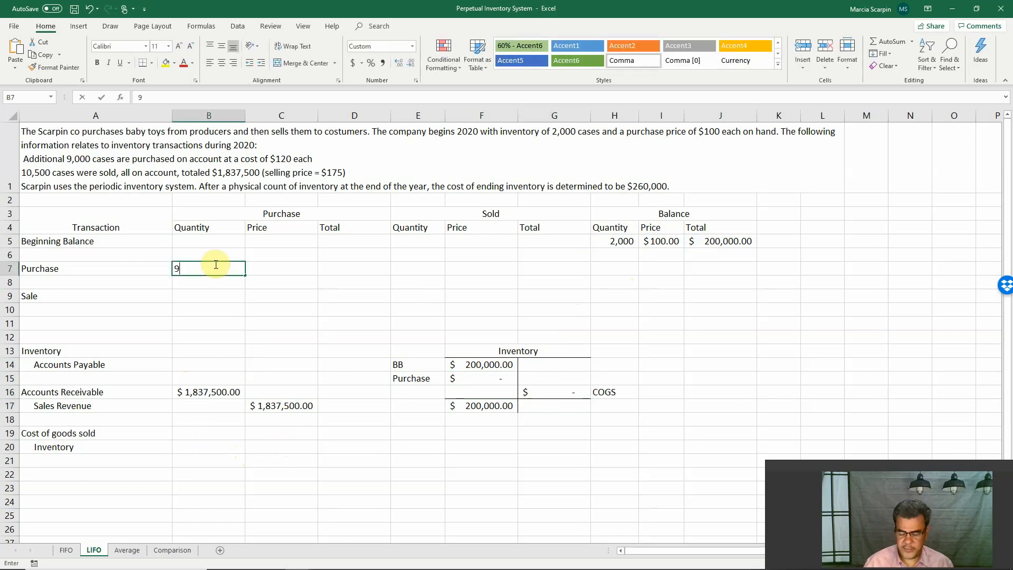
text(000)
key(Tab)
text(120)
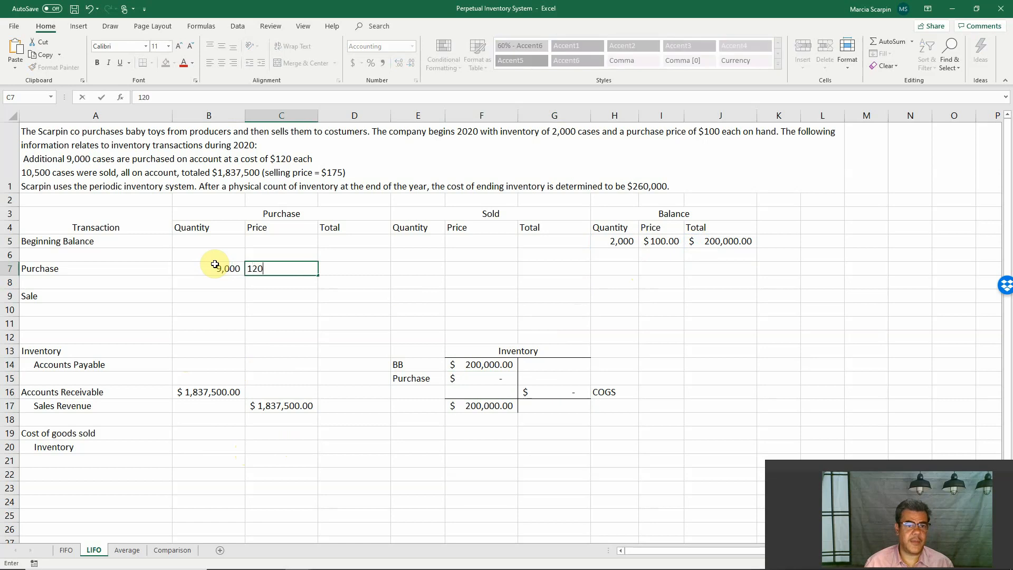
Step: Calculate the purchase total in D7 as B7 times C7
key(Tab)
text(+)
key(Down)
key(Left)
key(Up)
key(Left)
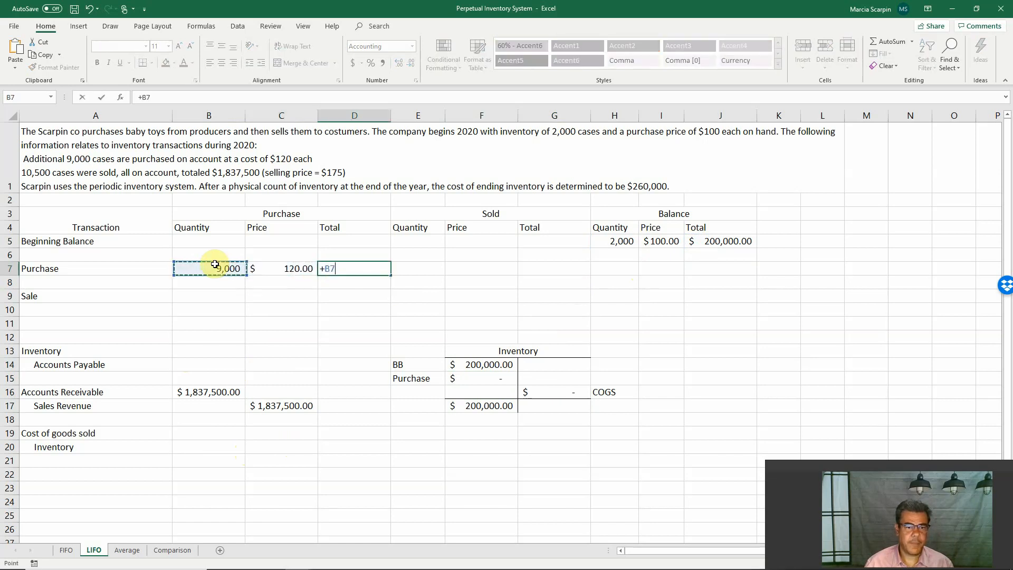
text(*)
key(Right)
key(Return)
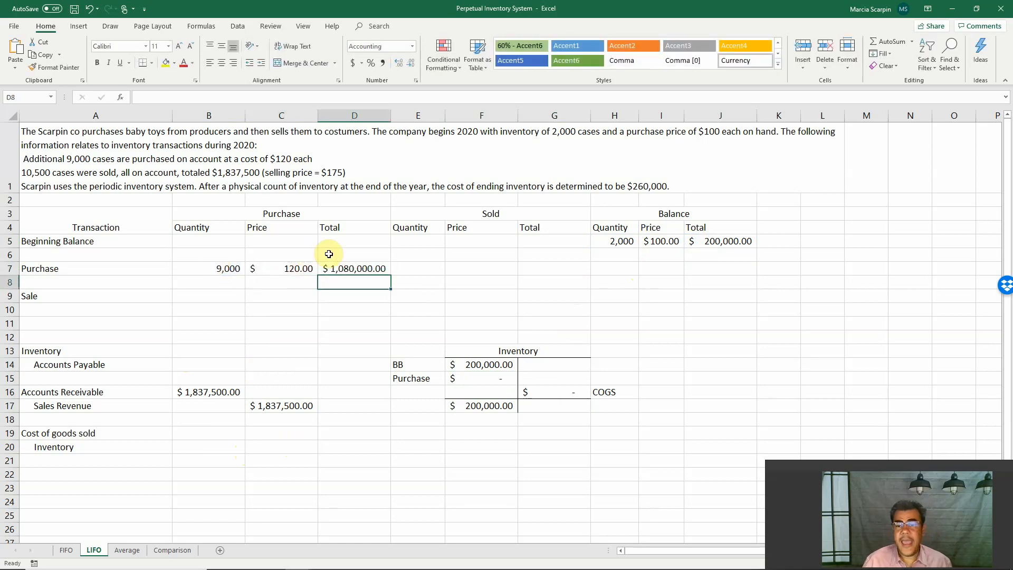
Step: Carry the beginning layer into the purchase row by linking balance cells H7, I7 and J7 to H5, I5 and J5
click(628, 267)
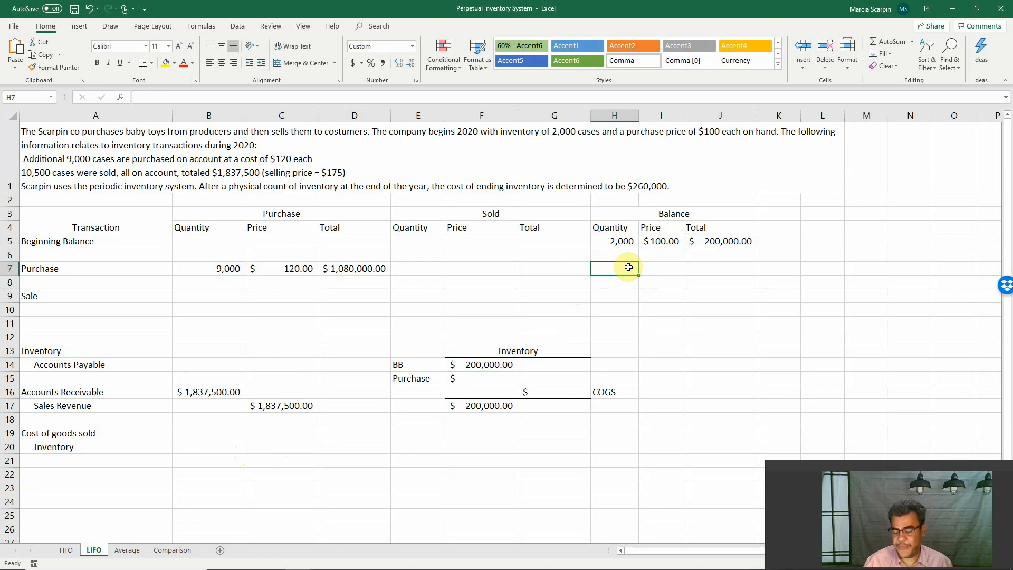
text(+)
key(Up)
key(Up)
key(Tab)
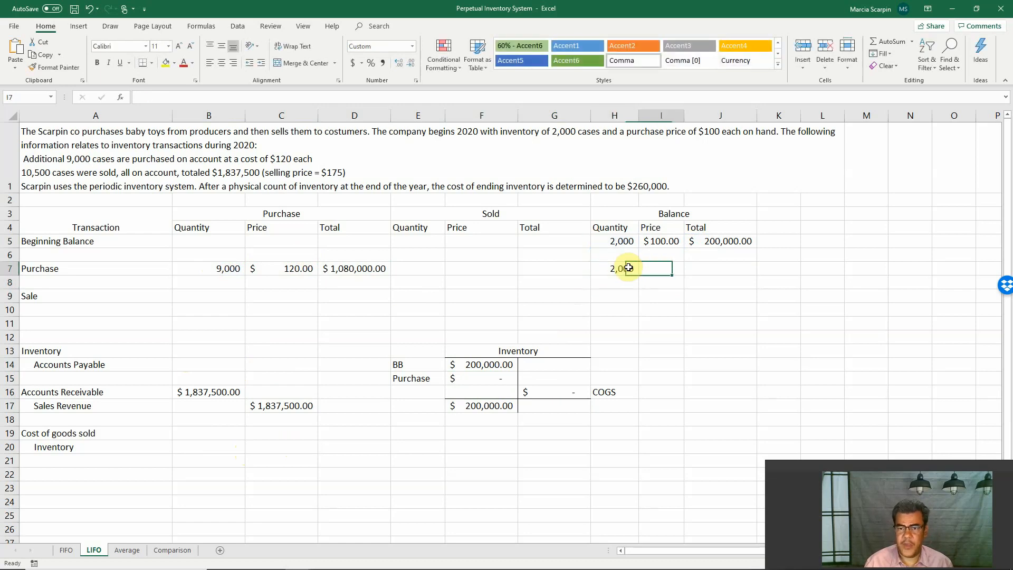
text(+)
key(Up)
key(Up)
key(Tab)
text(+)
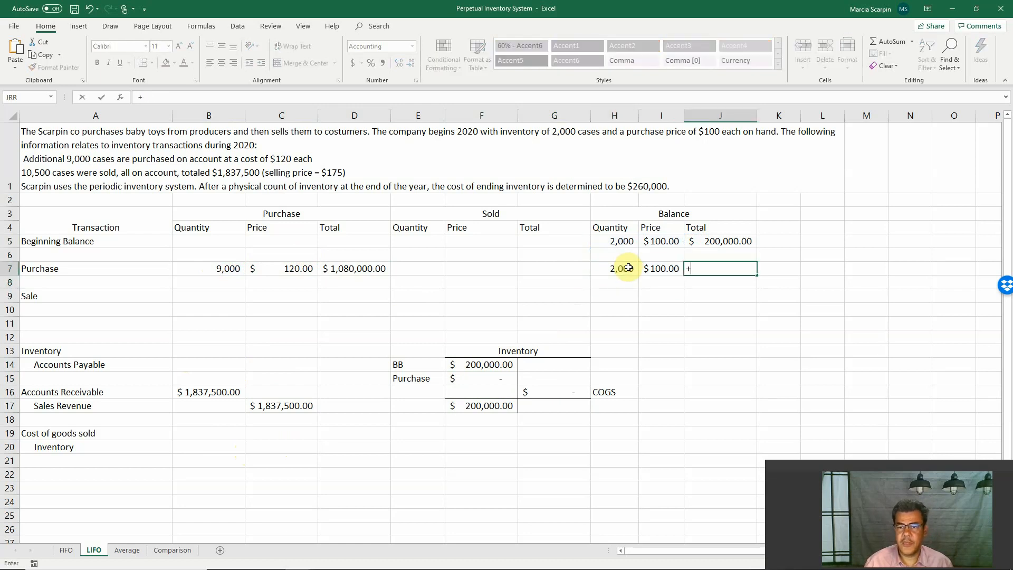
key(Up)
key(Up)
key(Return)
Step: Add the purchased layer to the balance by linking H8, I8 and J8 to the purchase quantity, price and total in B7, C7 and D7
text(+)
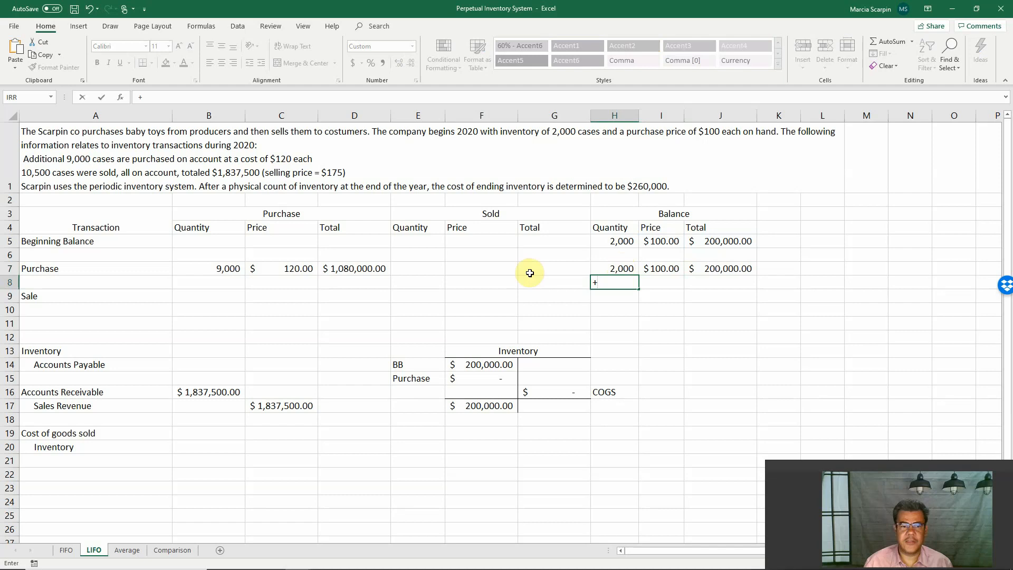
click(230, 258)
click(231, 265)
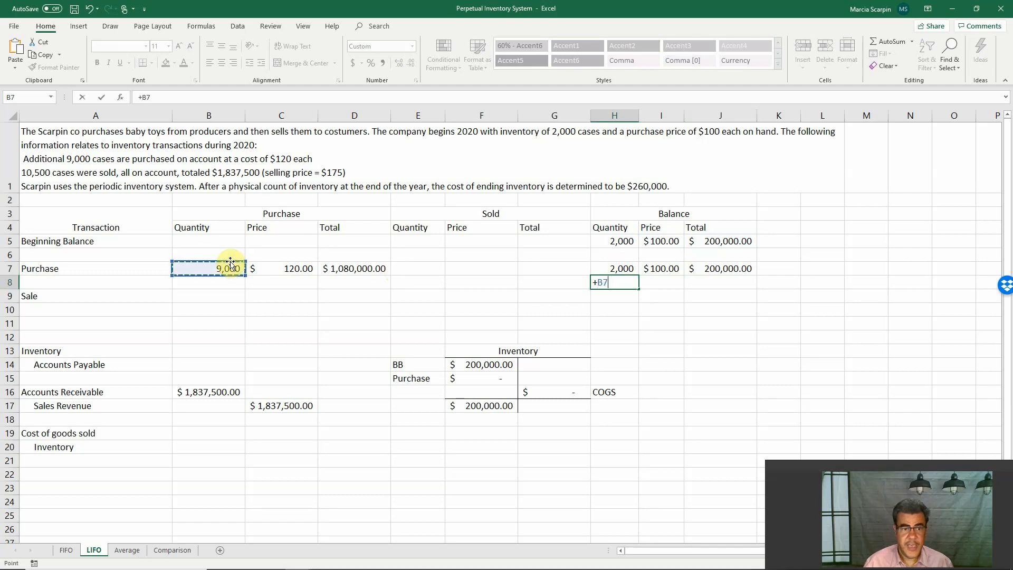
key(Tab)
text(+)
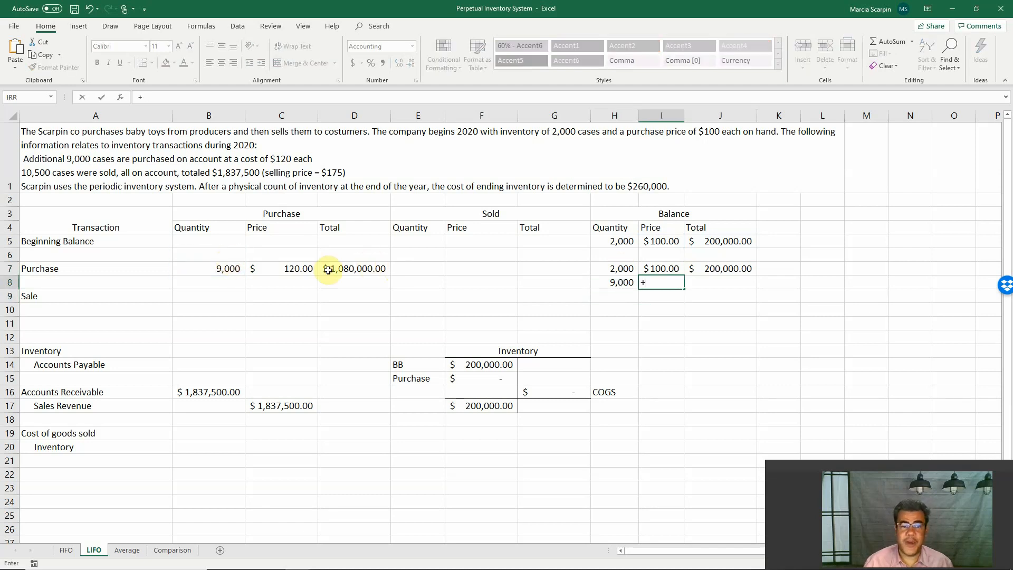
click(272, 269)
key(Return)
key(Up)
key(Right)
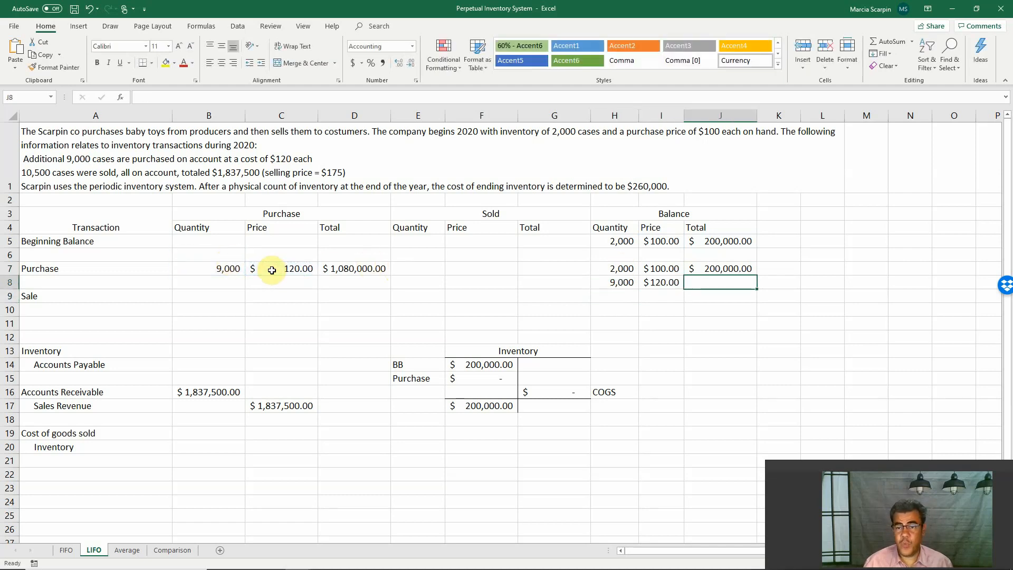
text(+)
click(339, 260)
key(Return)
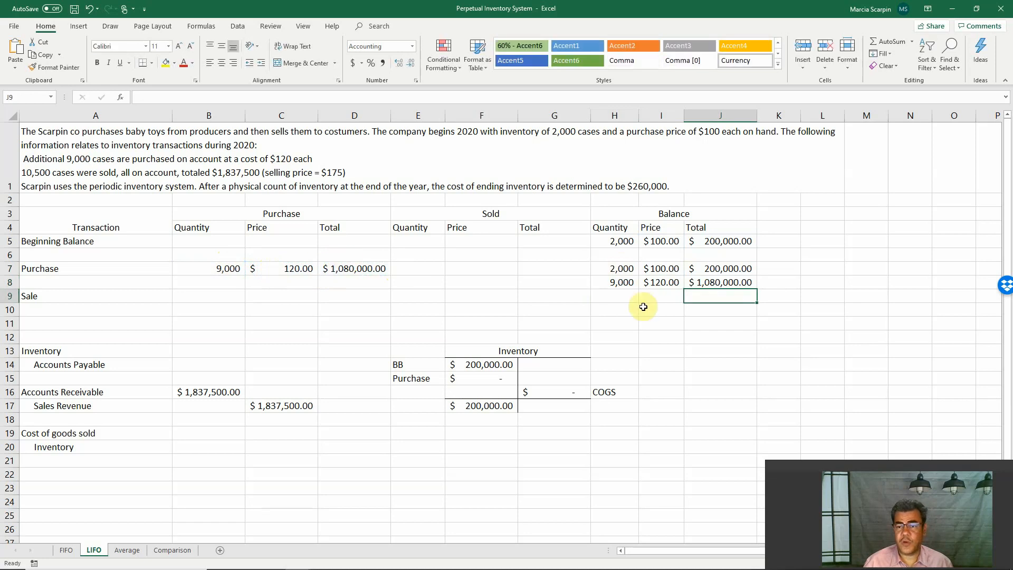
Step: Change the font color of the newest purchase layer in H8:J8 to red
drag(622, 296, 720, 366)
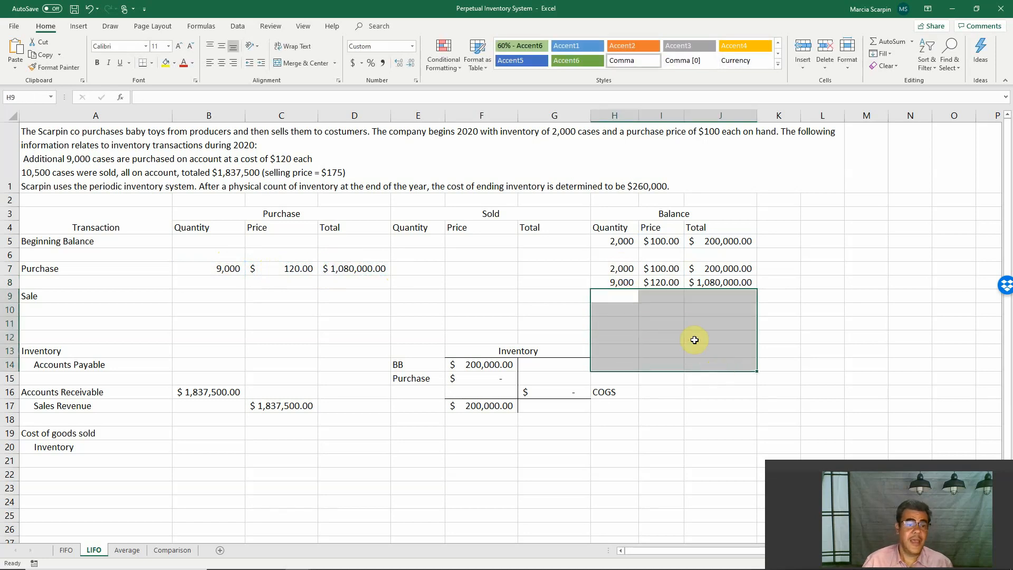
click(413, 293)
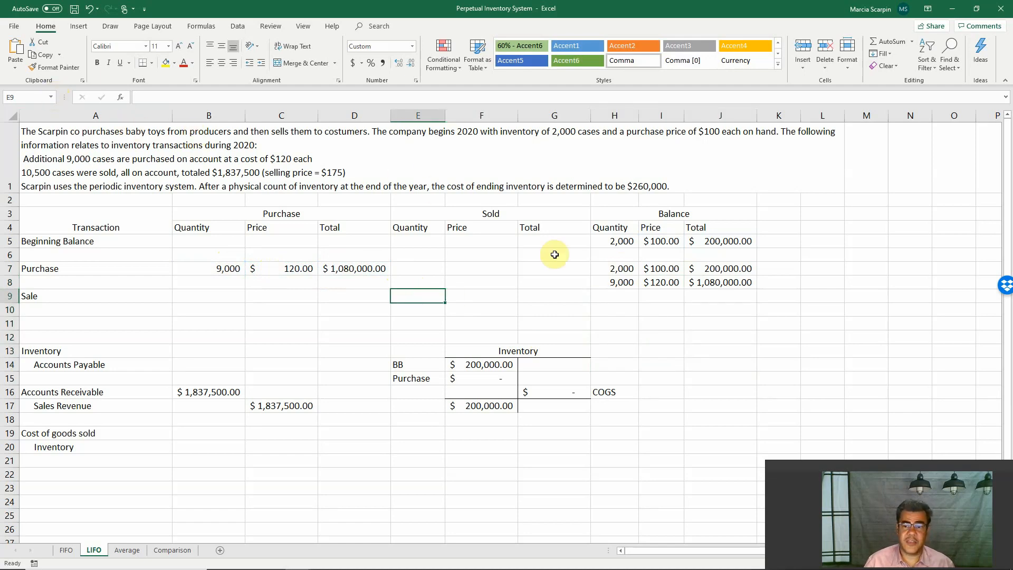
drag(618, 278, 708, 283)
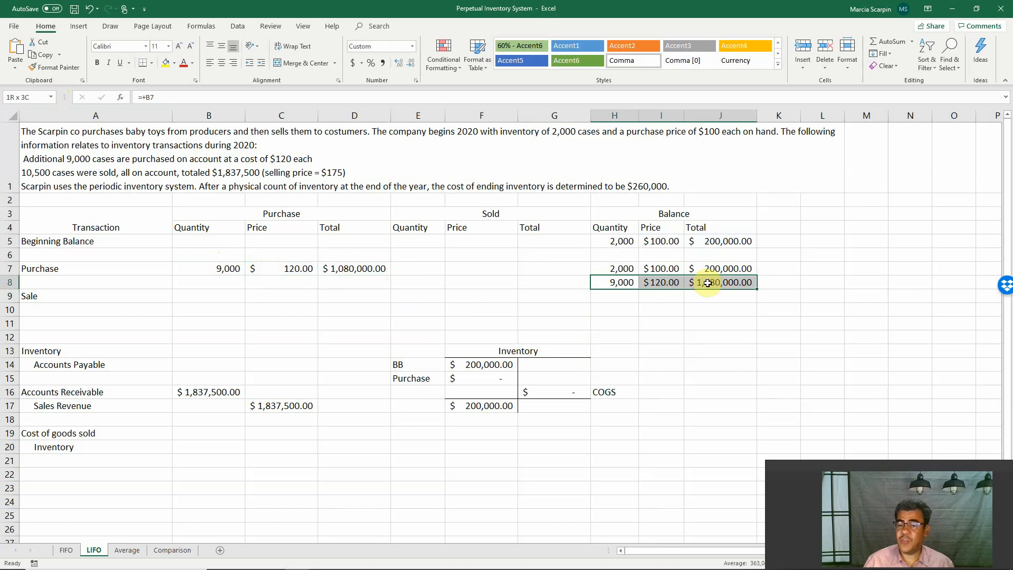
click(172, 63)
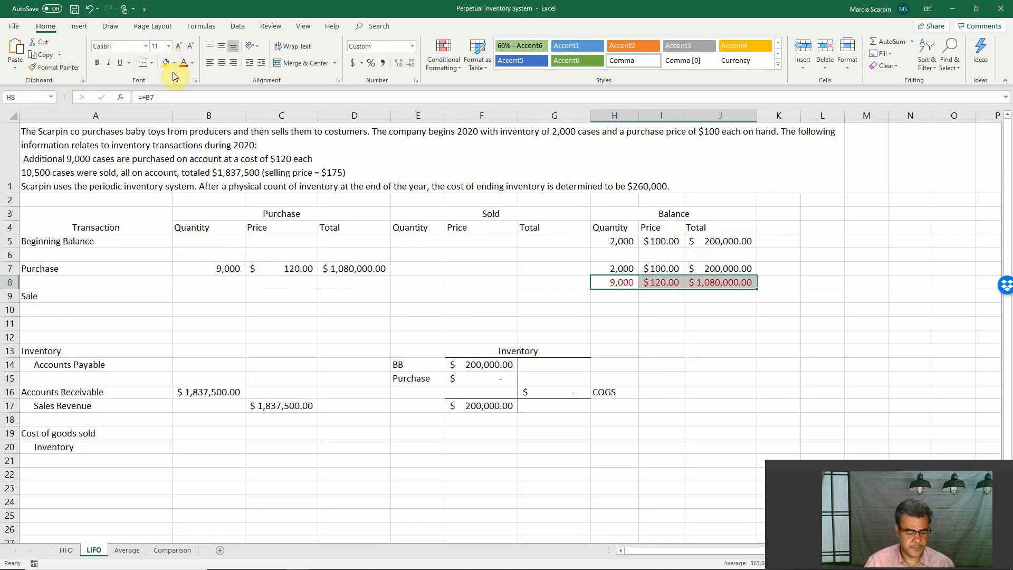
Step: Fill the newest purchase layer in H8:J8 and the first sale row cells E9:G9 with green
click(175, 62)
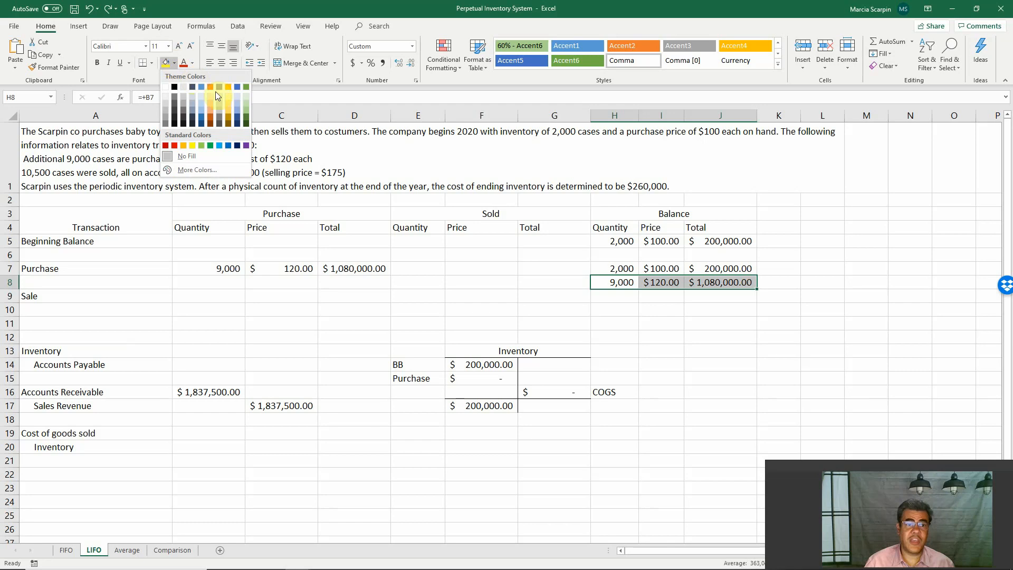
click(248, 109)
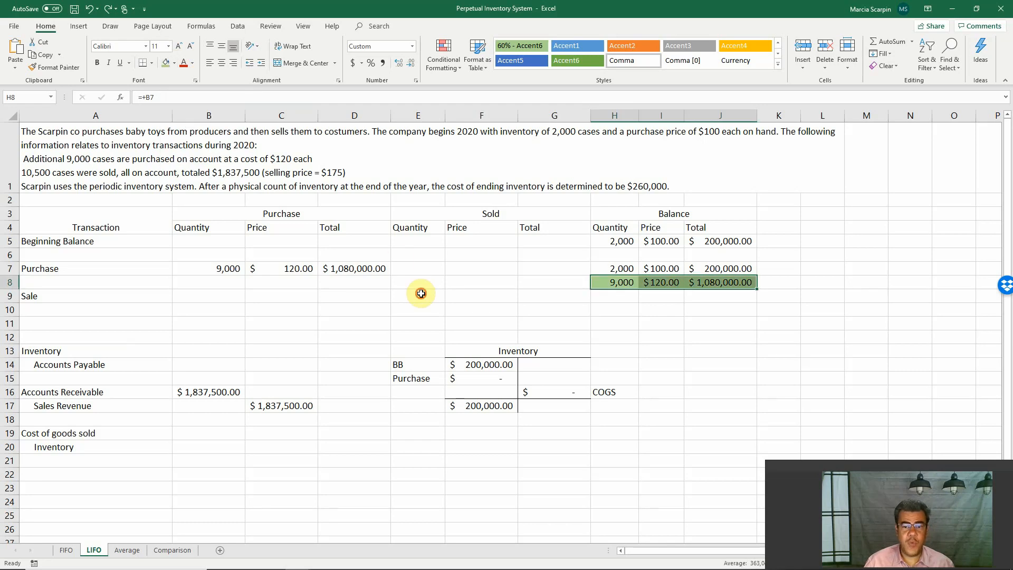
drag(415, 296, 533, 296)
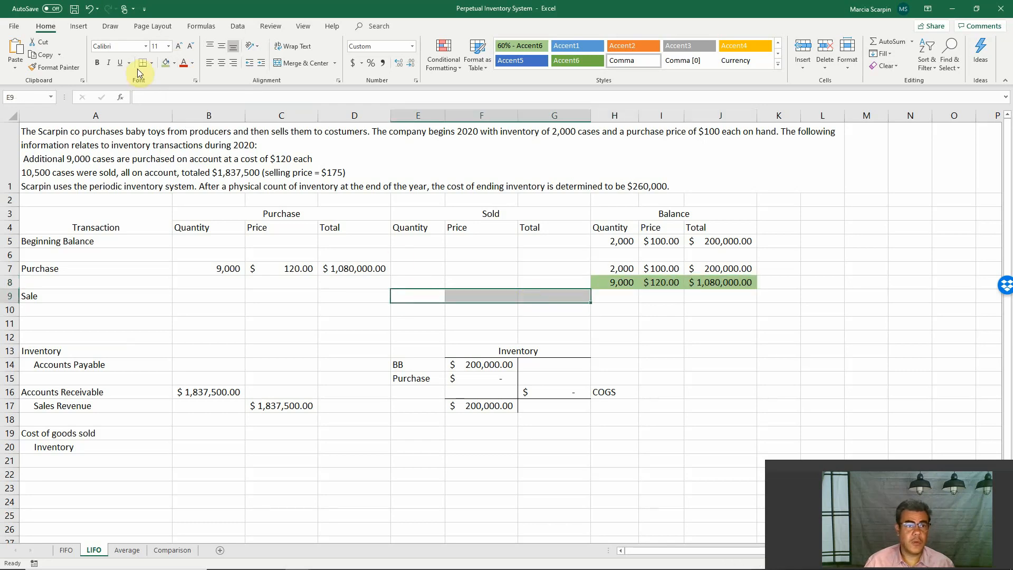
click(165, 71)
Step: Link the first sold quantity in E9 to the newest purchase layer's quantity in H8
click(424, 296)
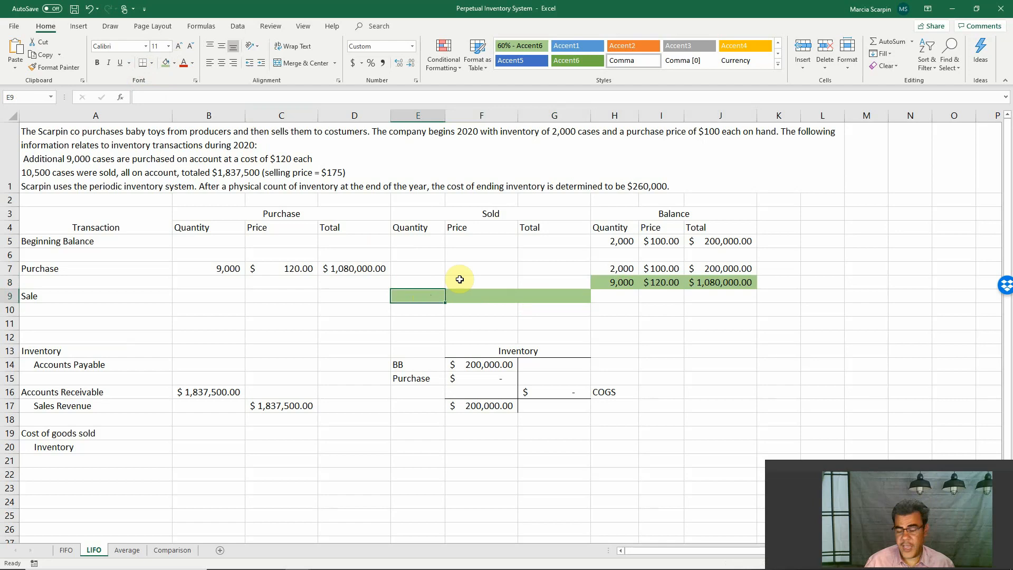
text(+)
key(Up)
key(Right)
key(Right)
key(Right)
key(Right)
key(Left)
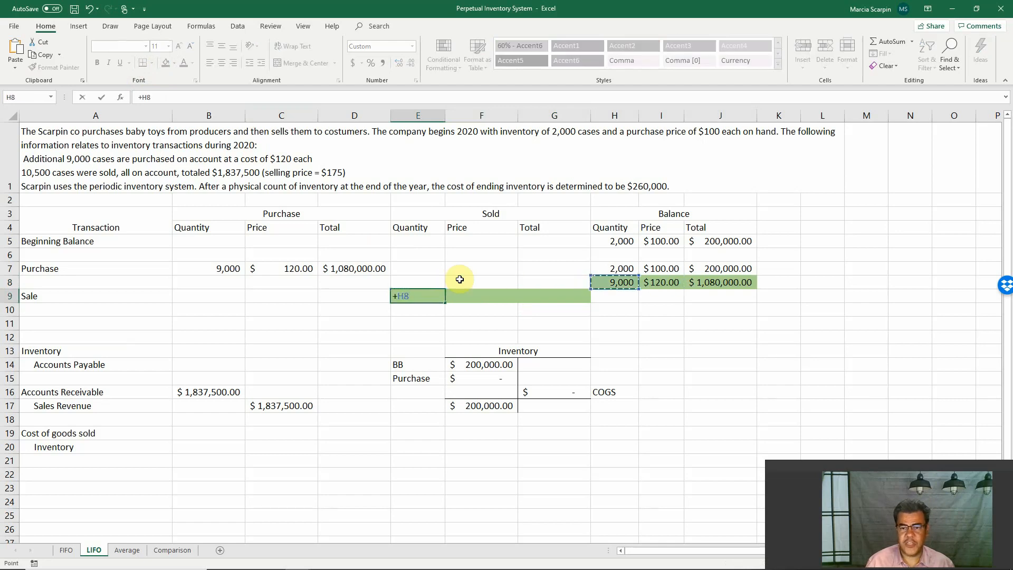
key(Return)
Step: Link the sold price in F9 to I8 and the sold total in G9 to J8
key(Up)
key(Right)
text(+)
click(672, 281)
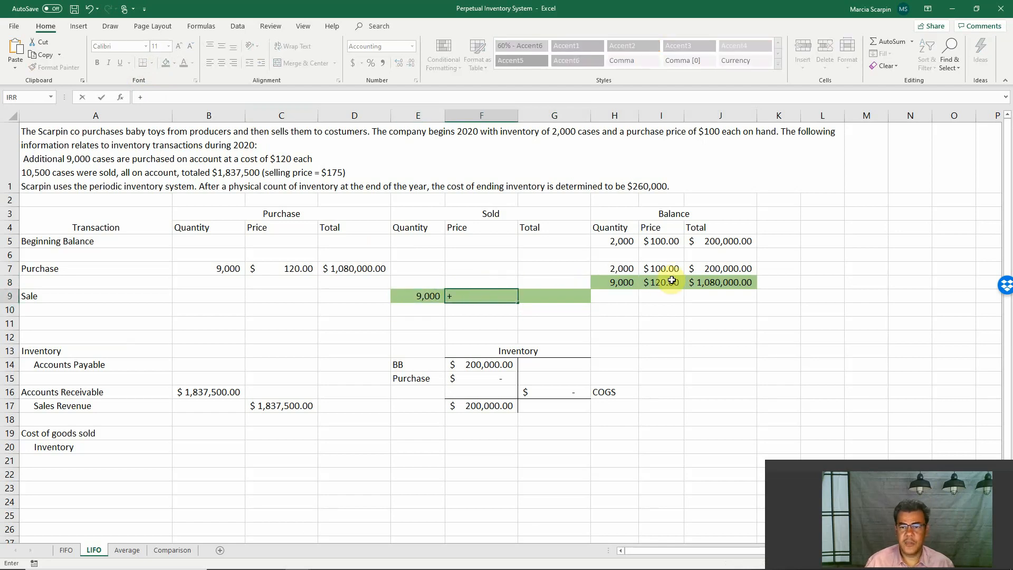
key(Return)
key(Up)
key(Right)
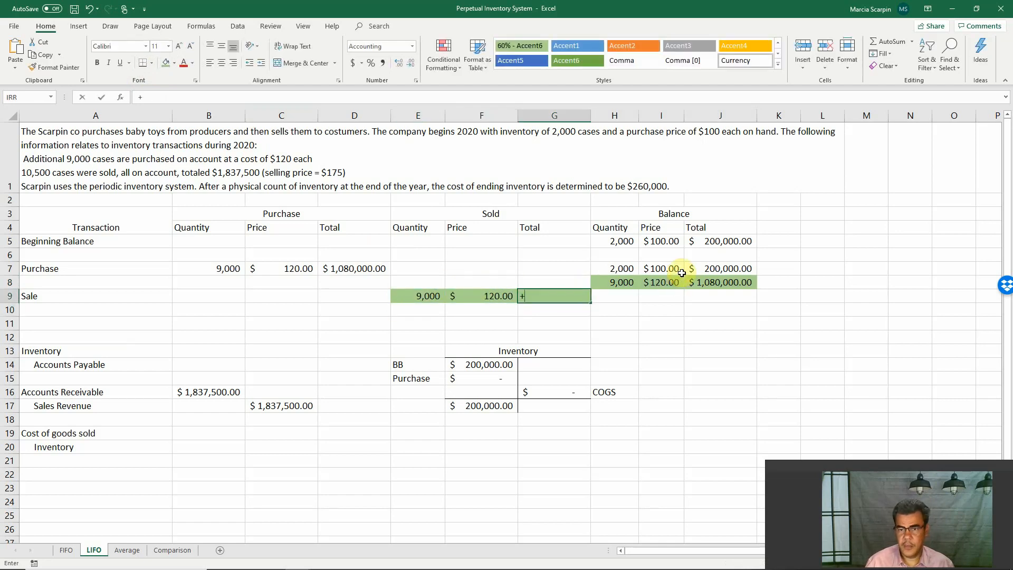
text(+)
click(702, 282)
key(Return)
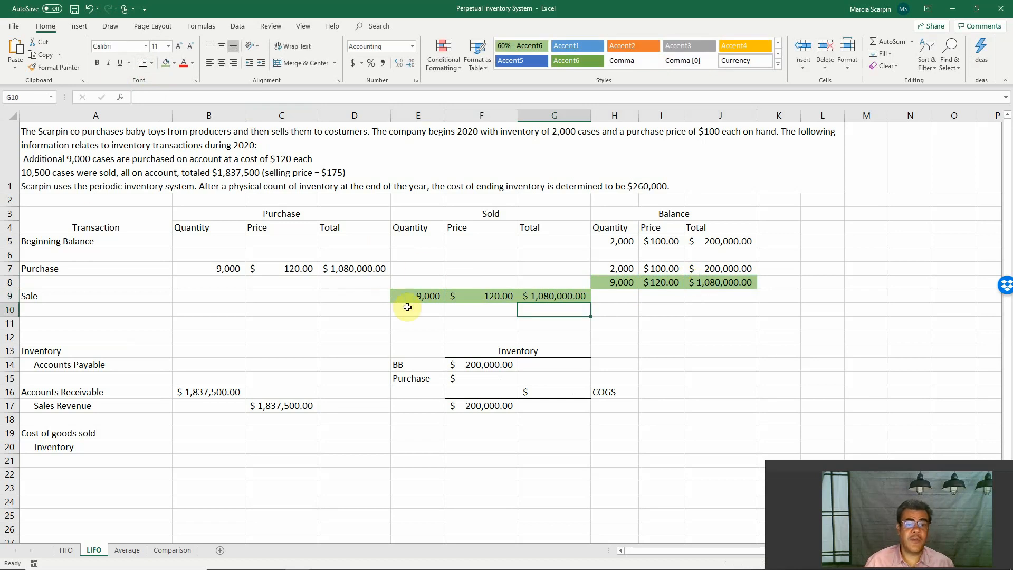
Step: Calculate the remaining sold quantity in E10 as 10500 minus E9, and link its price in F10 to the beginning layer price in I7
click(430, 310)
text(+10500-E9)
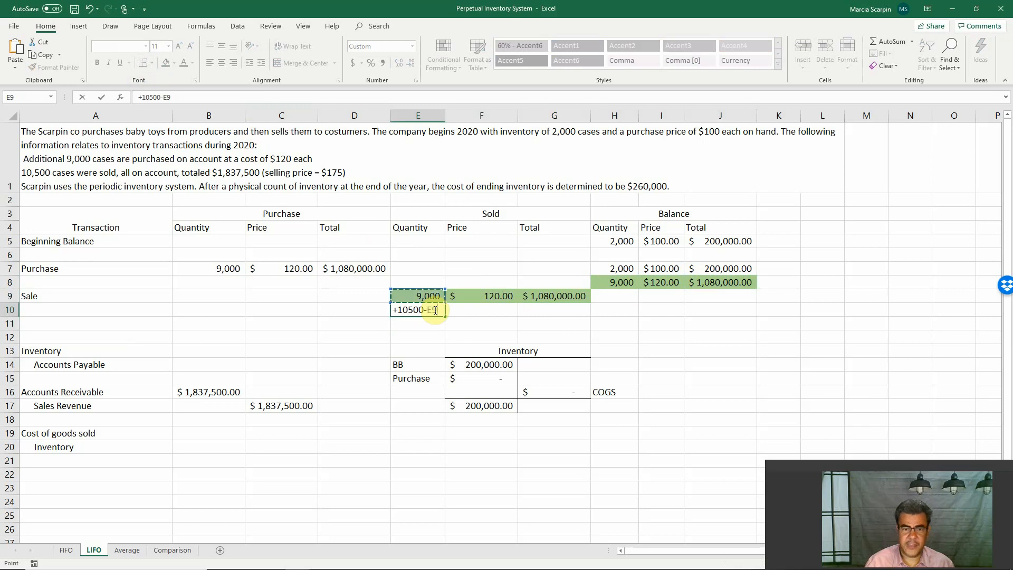
key(Tab)
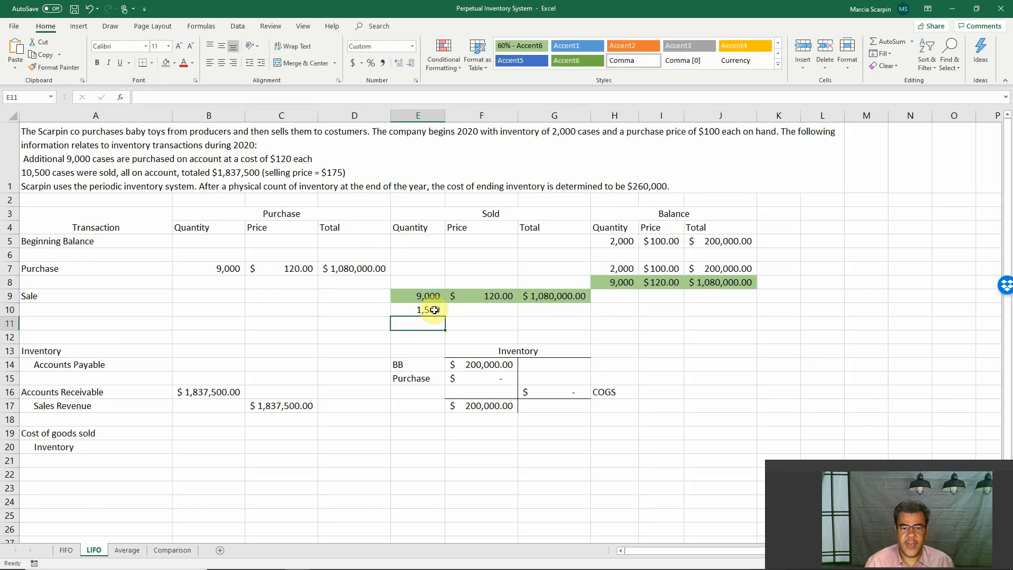
text(+)
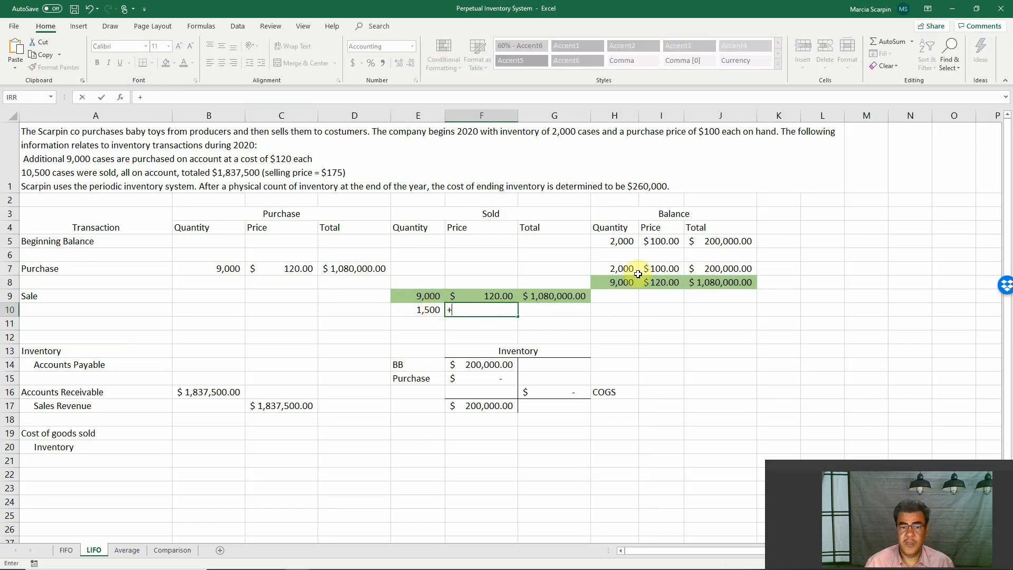
click(670, 268)
key(Tab)
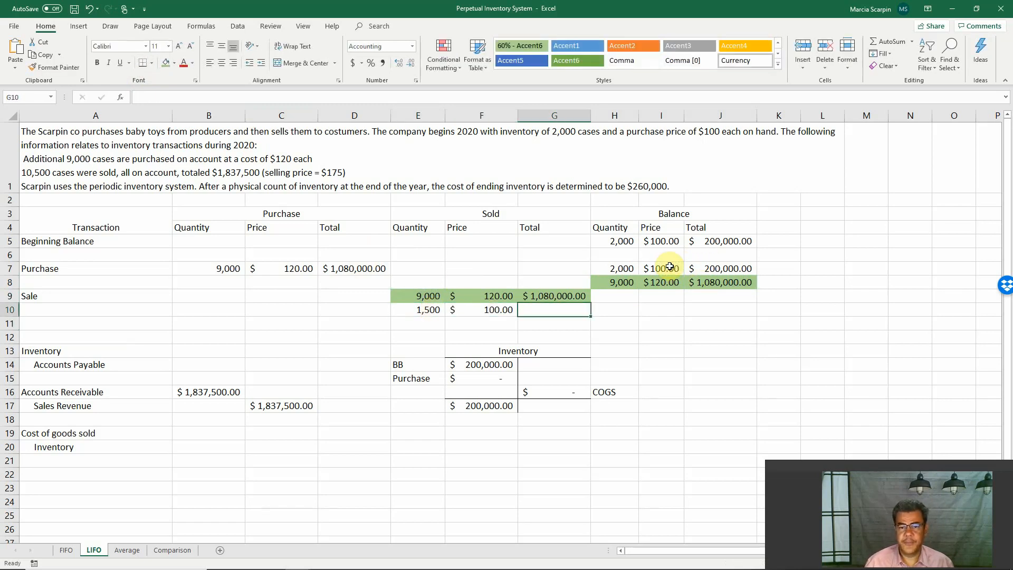
Step: Calculate the second sold layer's total in G10 as E10 times F10
text(=)
key(Left)
key(Left)
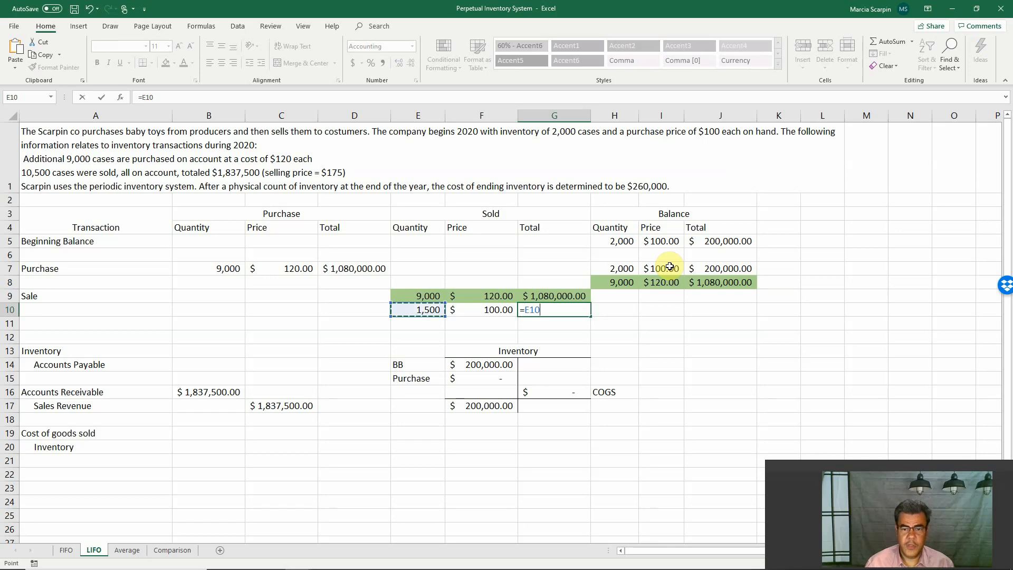
text(*)
key(Left)
key(Return)
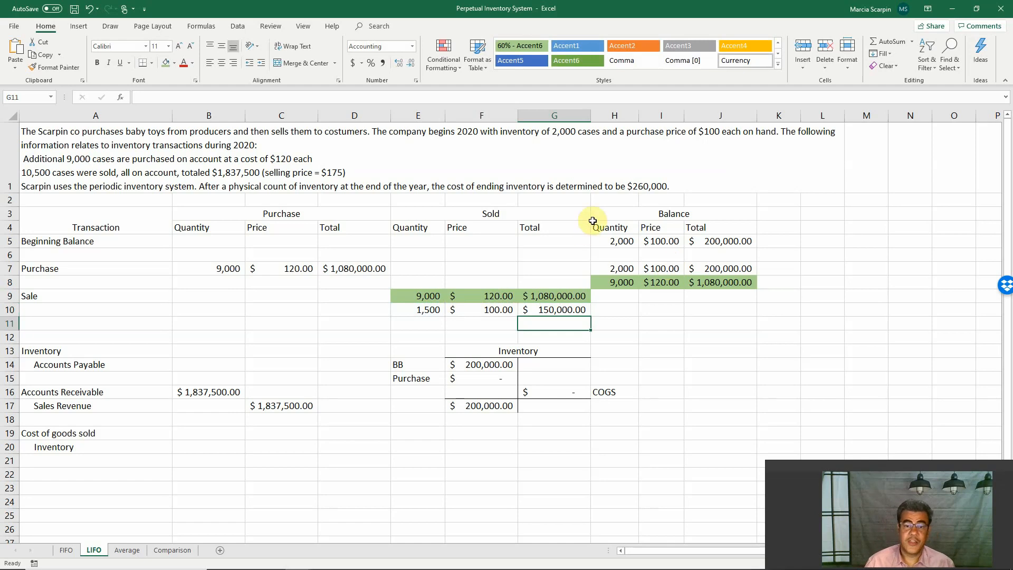
Step: Record the cost of goods sold entry by summing G9:G10 in B19 and setting the Inventory credit in C20 equal to B19
click(207, 432)
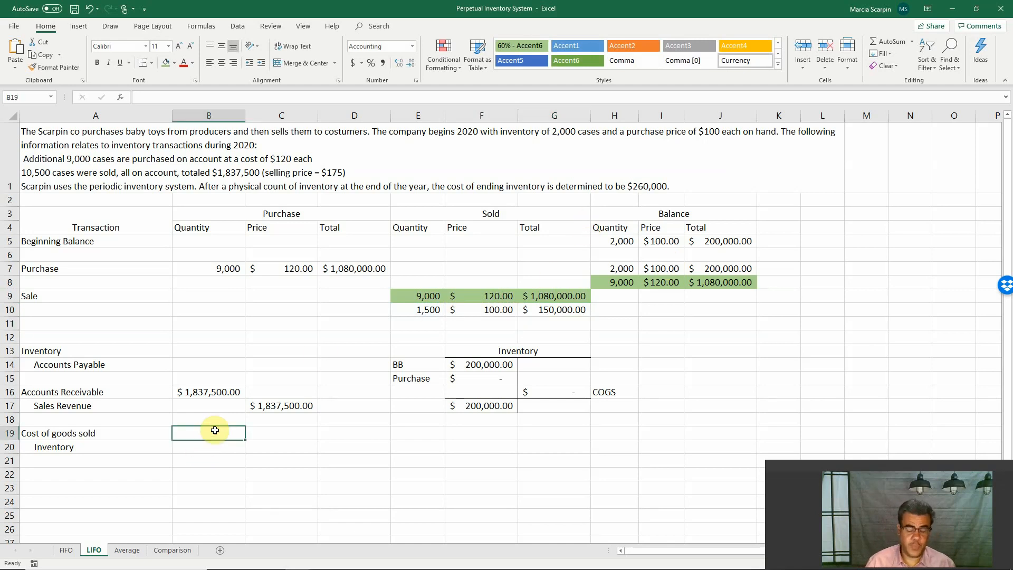
text(=sum()
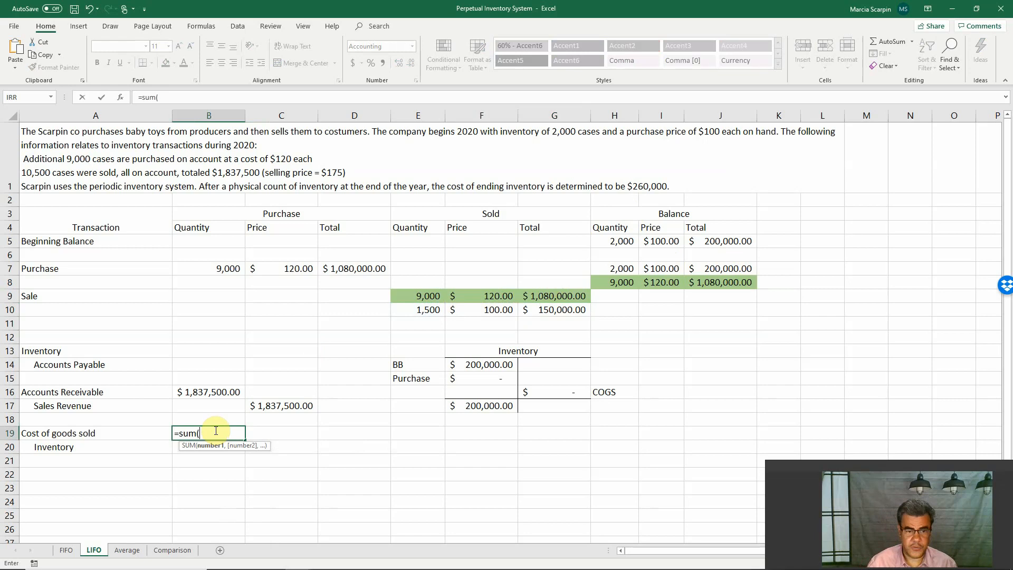
drag(560, 294, 563, 309)
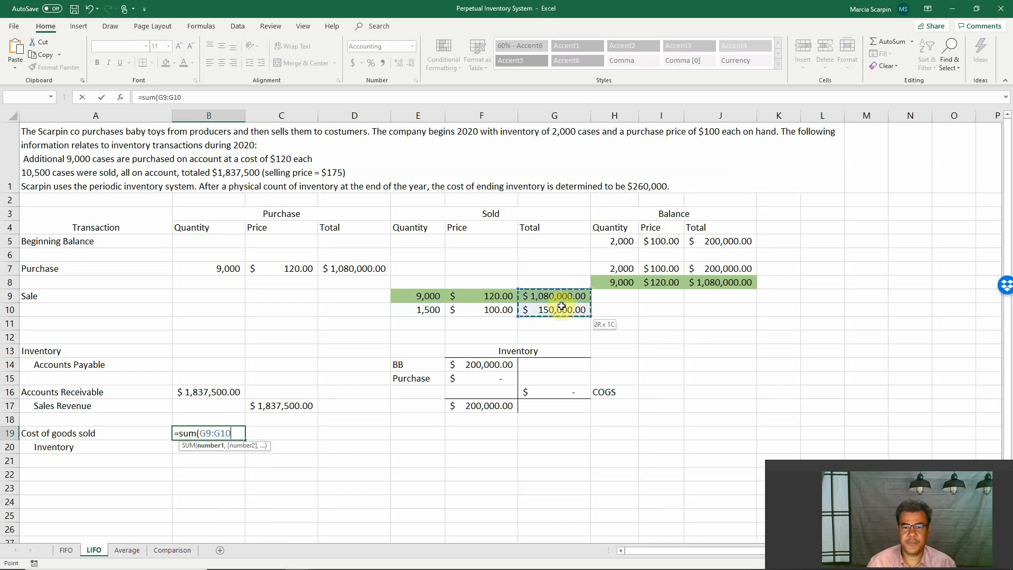
key(Return)
key(Right)
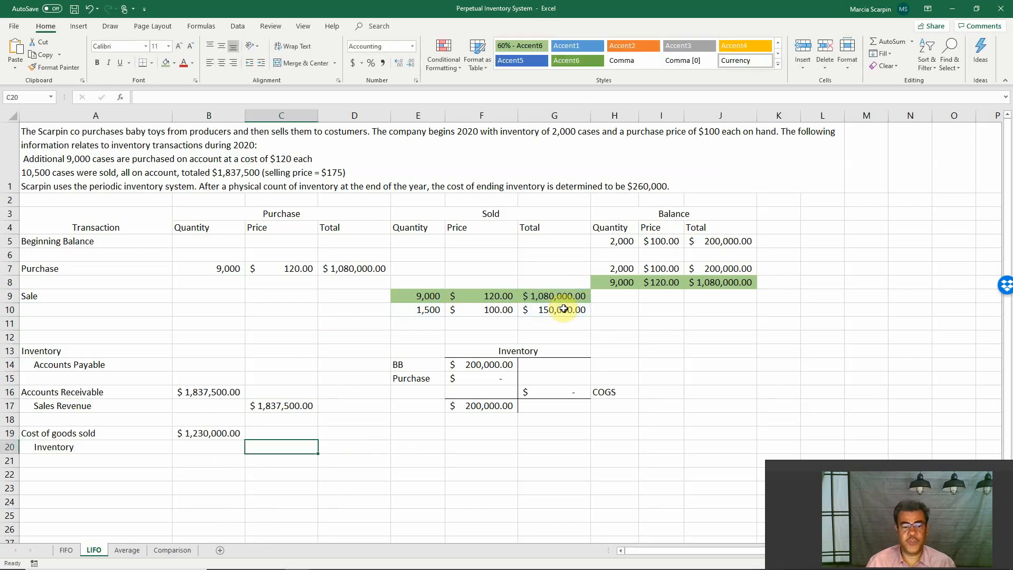
text(=b19)
key(Return)
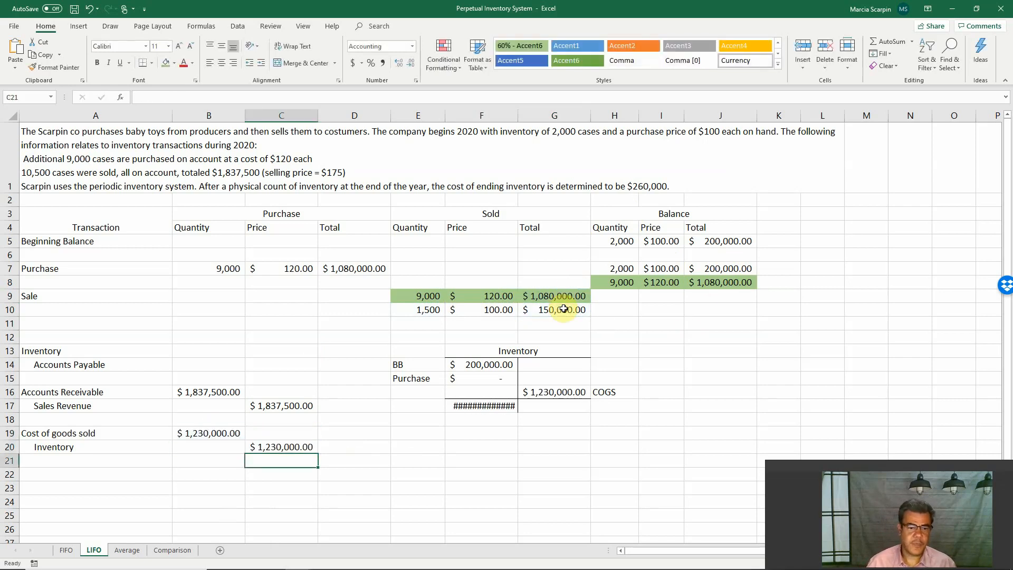
Step: Record the purchase entry by linking the Inventory debit in B13 and the Accounts Payable credit in C14 to the purchase total in D7
click(486, 379)
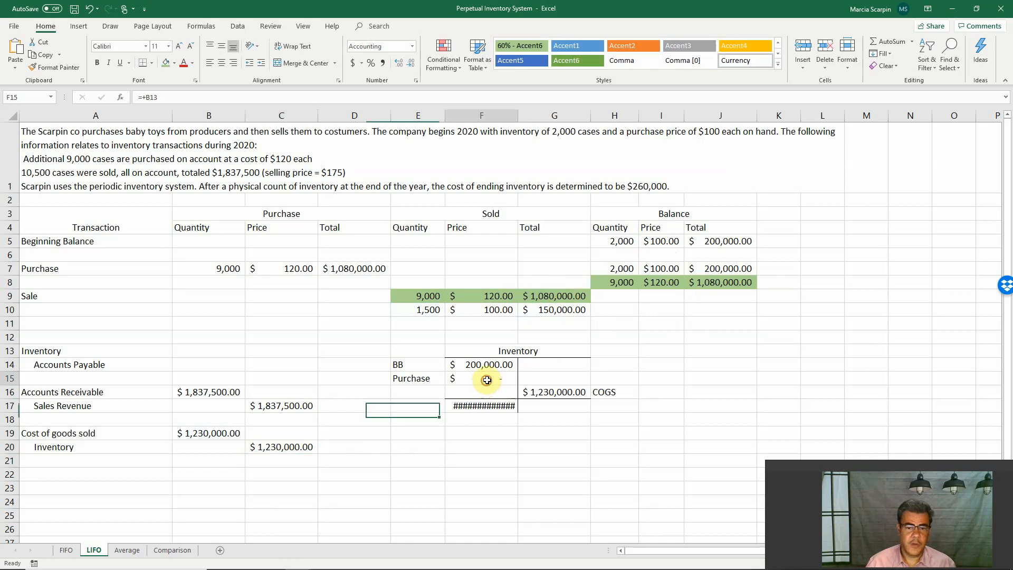
click(211, 349)
text(+)
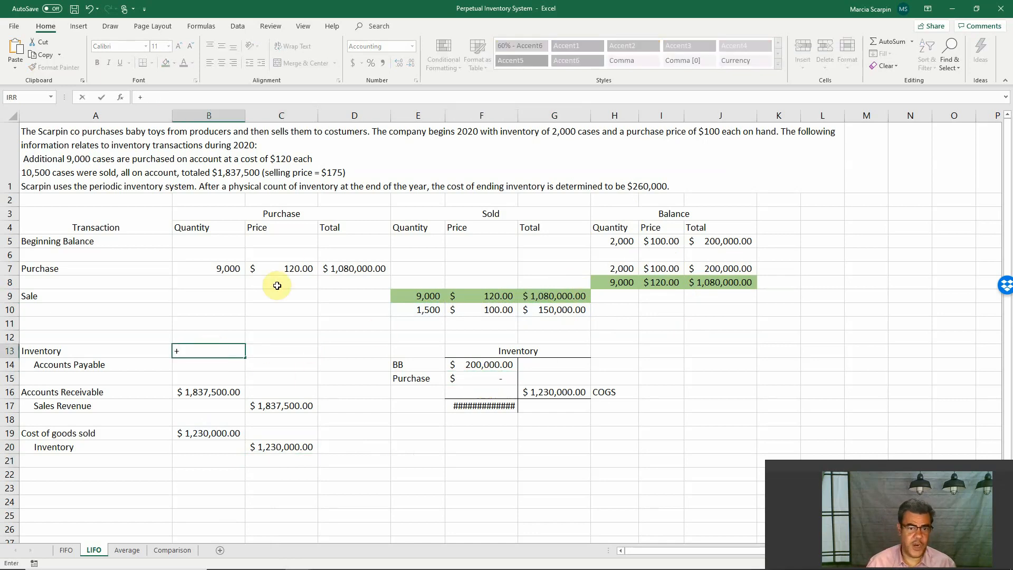
click(337, 270)
key(Return)
key(Right)
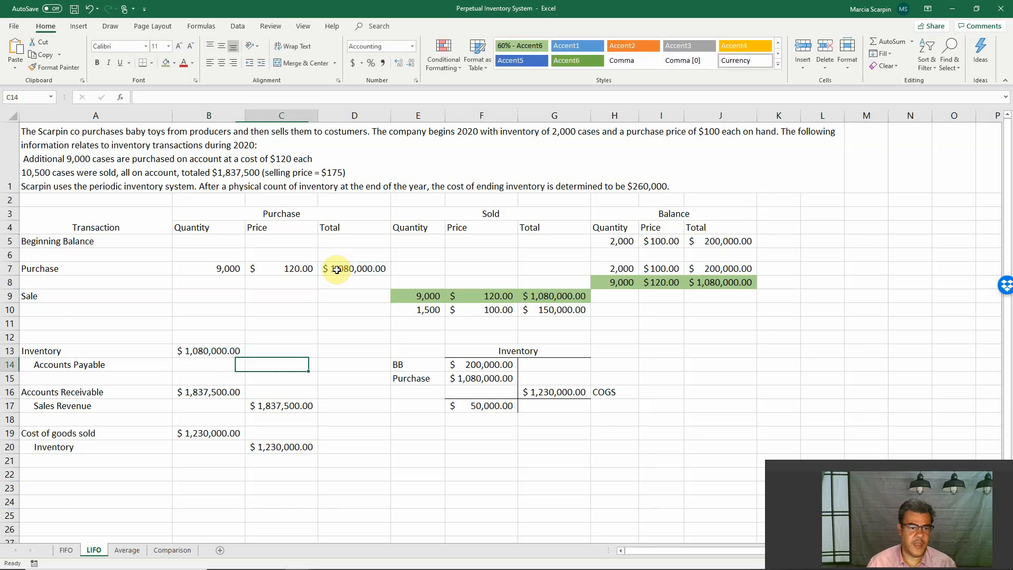
text(+)
click(337, 269)
key(Return)
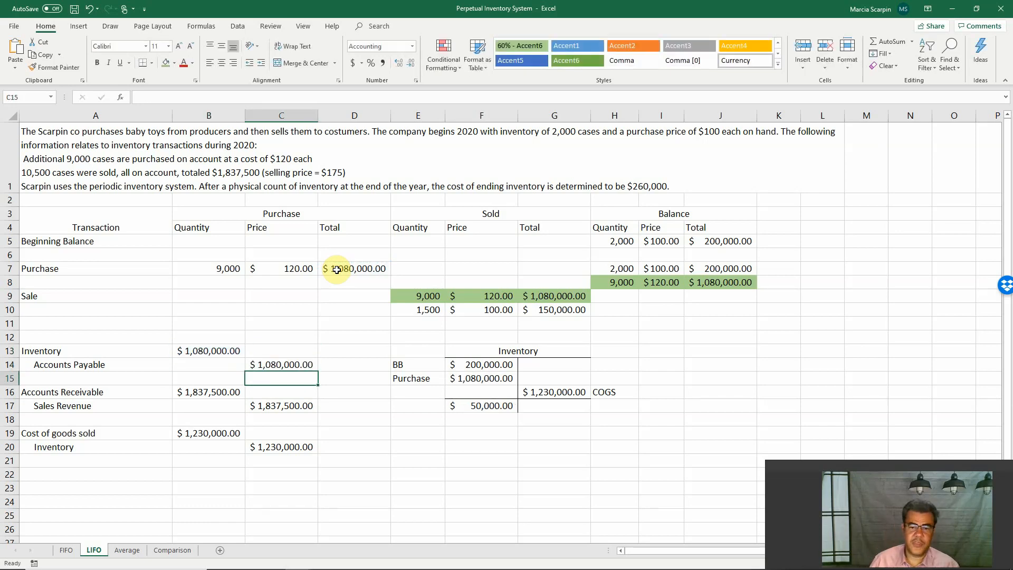
Step: Review the Inventory T-account amounts and the ending balance formula in F17
click(490, 365)
drag(510, 370, 554, 391)
click(482, 404)
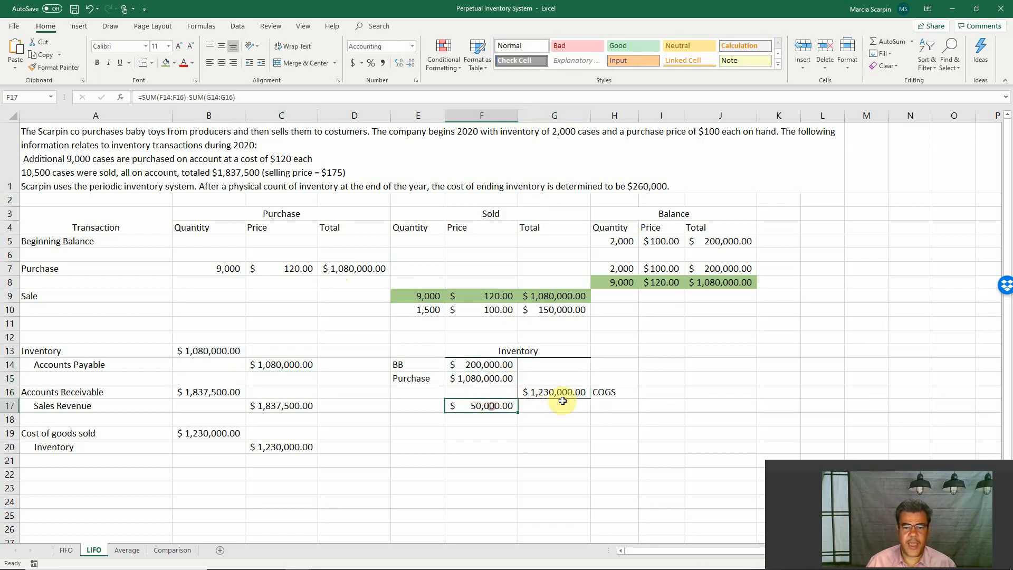
Step: Calculate the remaining balance quantity in H10 as H7 minus the sold quantity in E10
click(621, 310)
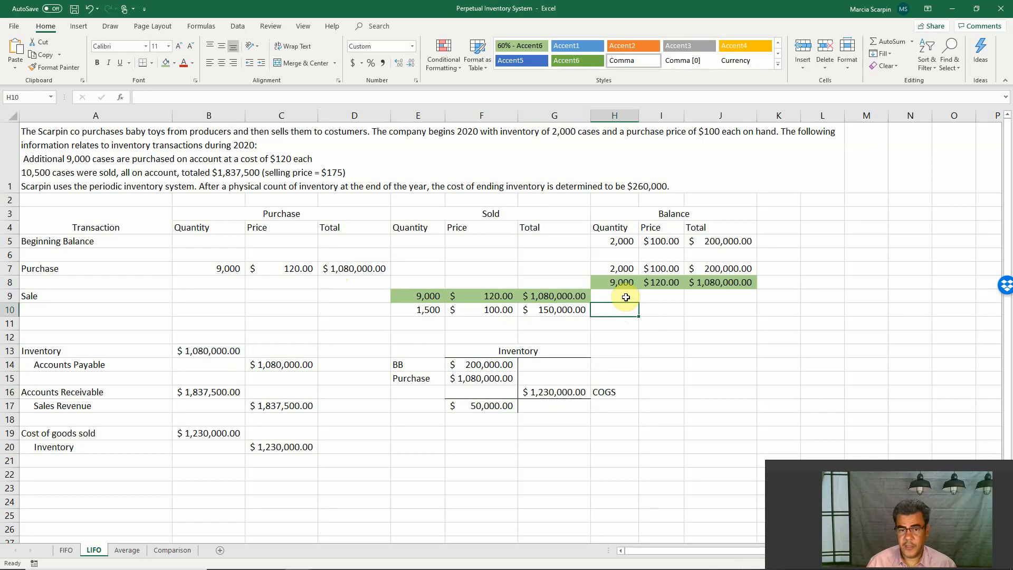
text(+)
key(Up)
key(Up)
key(Up)
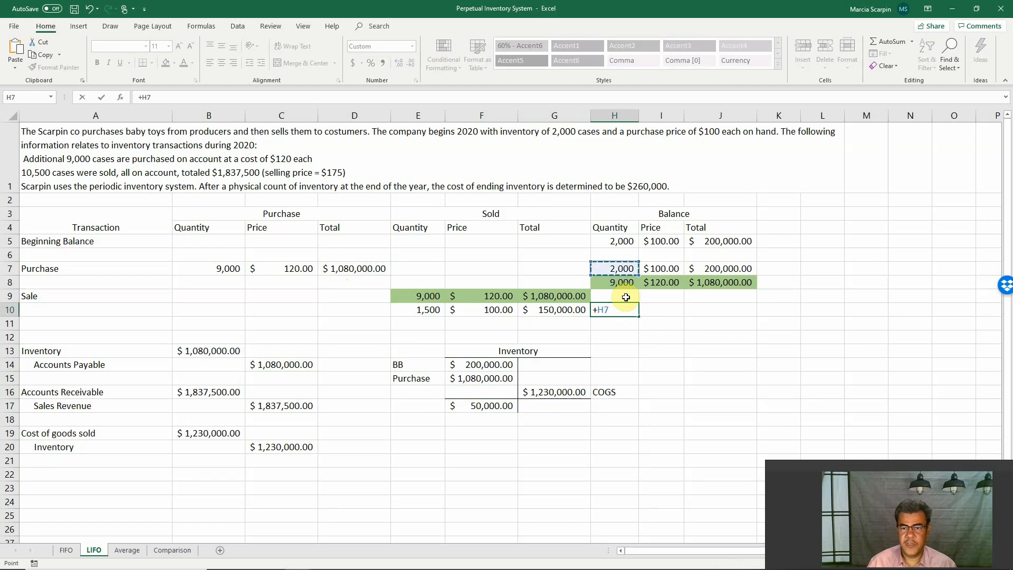
text(-)
key(Left)
key(Left)
key(Left)
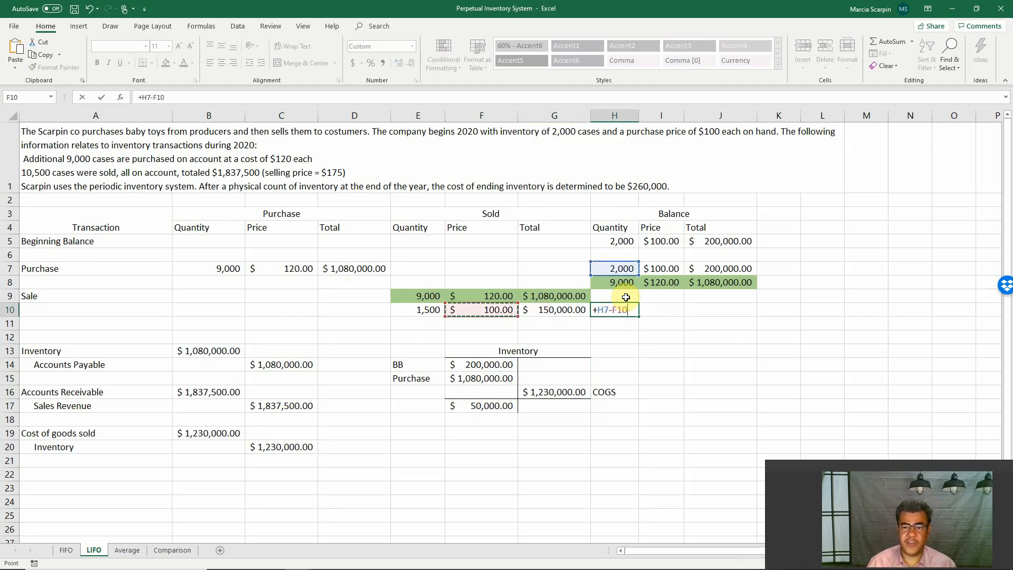
key(Return)
Step: Link the remaining balance price in I10 to the beginning layer price in I7
key(Up)
key(Right)
text(+)
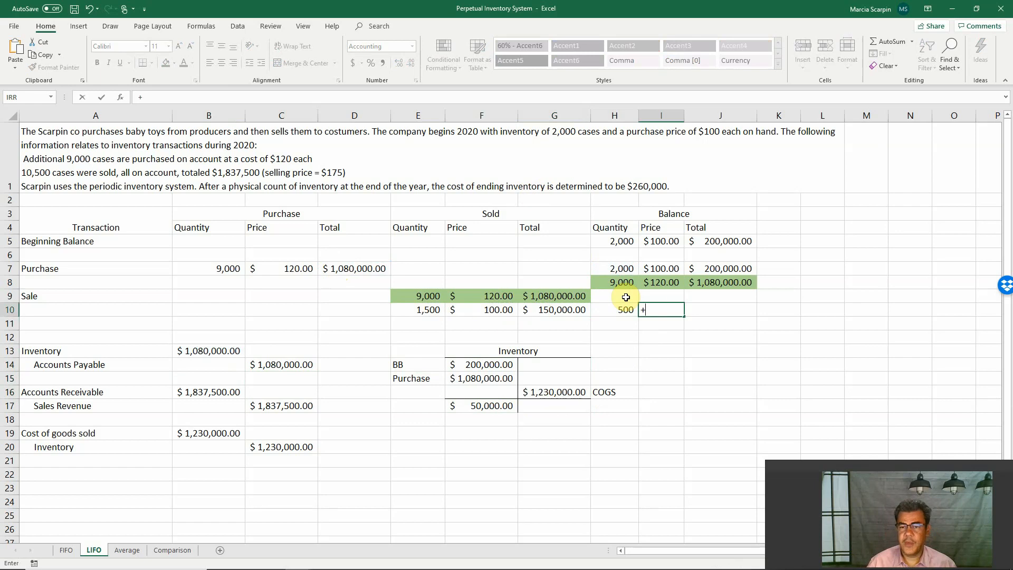
click(662, 269)
key(Return)
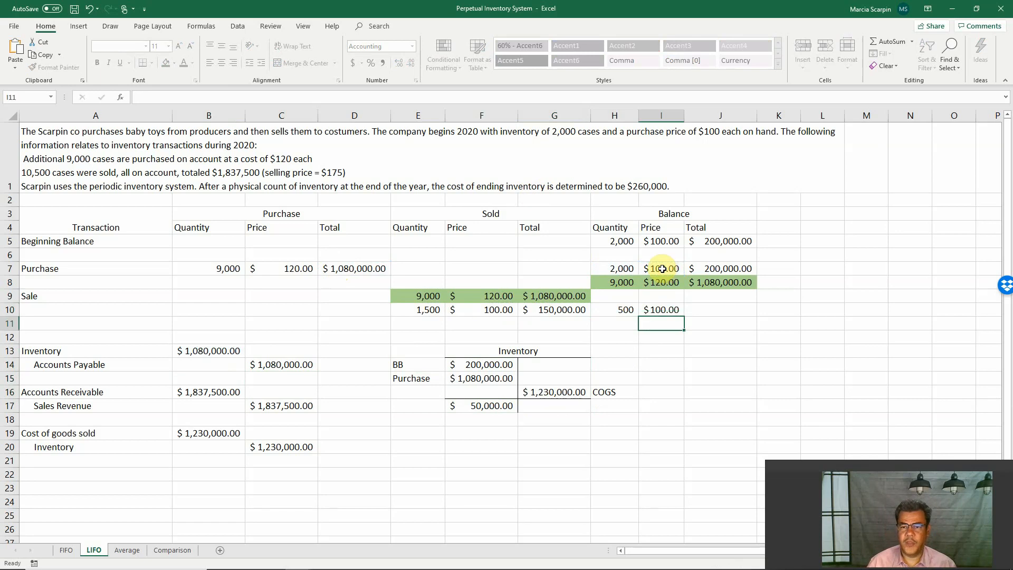
Step: Calculate the ending inventory total in J10 as H10 times I10
key(Up)
key(Right)
text(=)
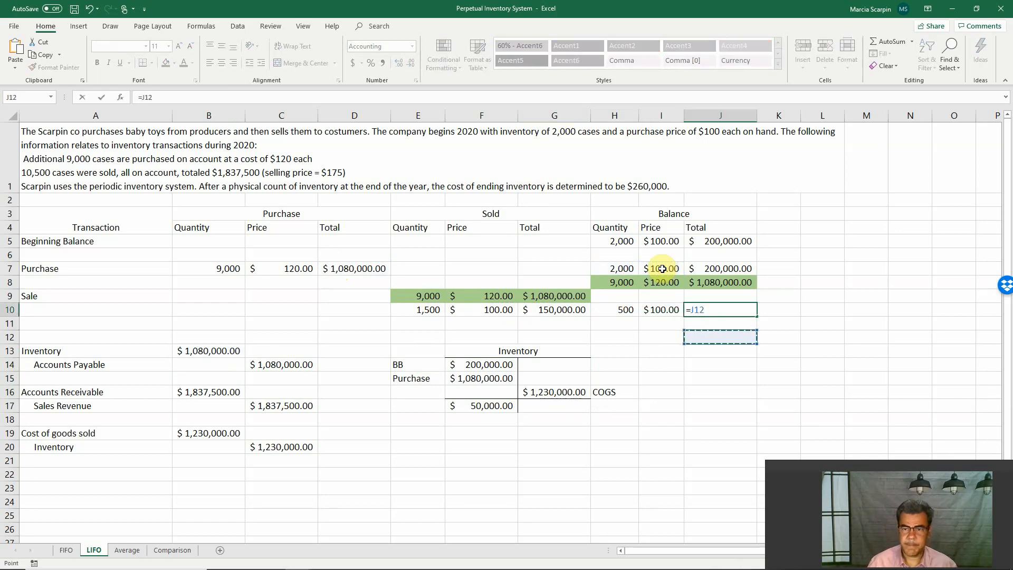
key(Left)
key(Left)
text(*)
key(Left)
key(Return)
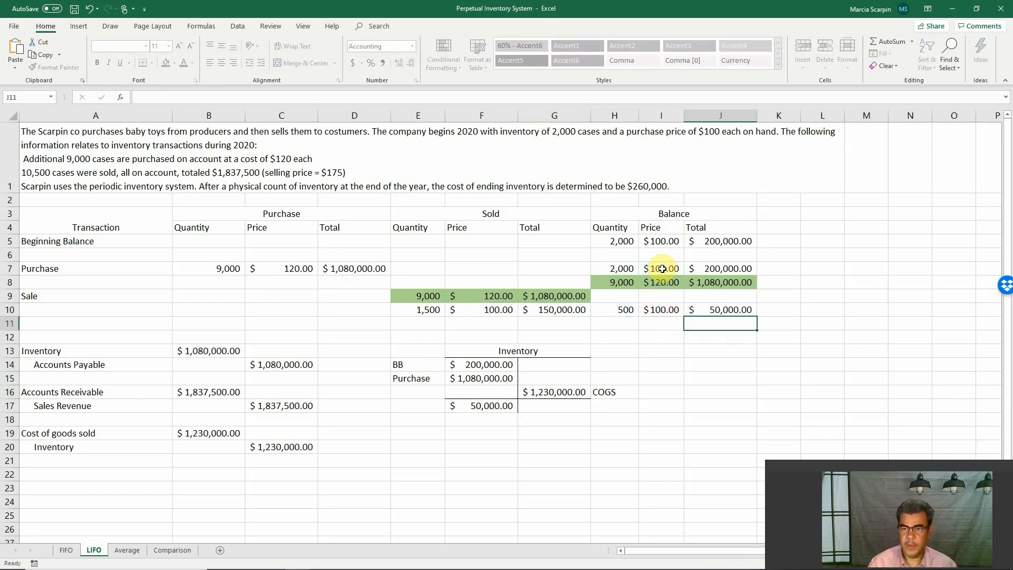
Step: Highlight the ending inventory total in J10 and the T-account ending balance in F17 with yellow fill
click(723, 309)
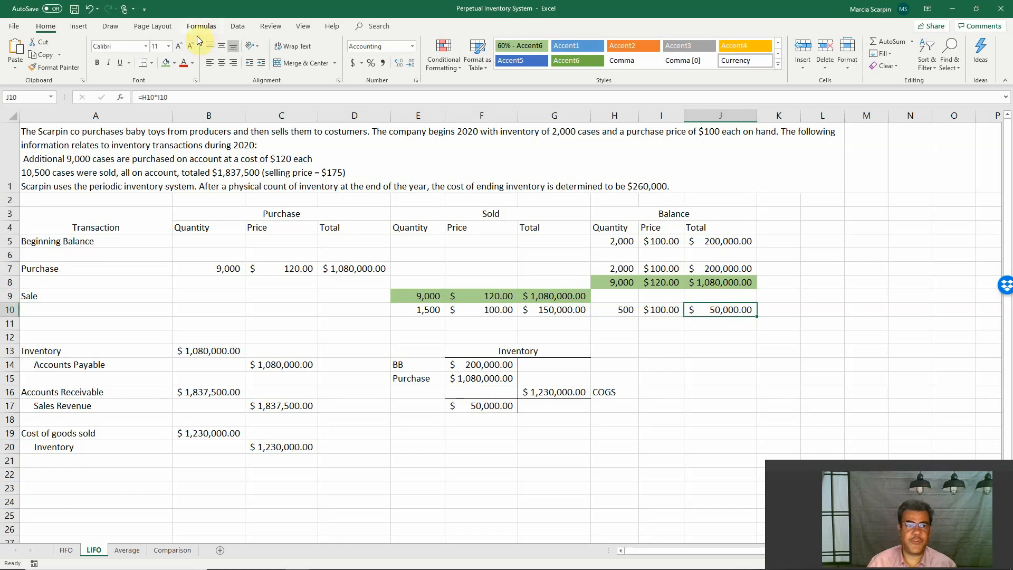
click(174, 63)
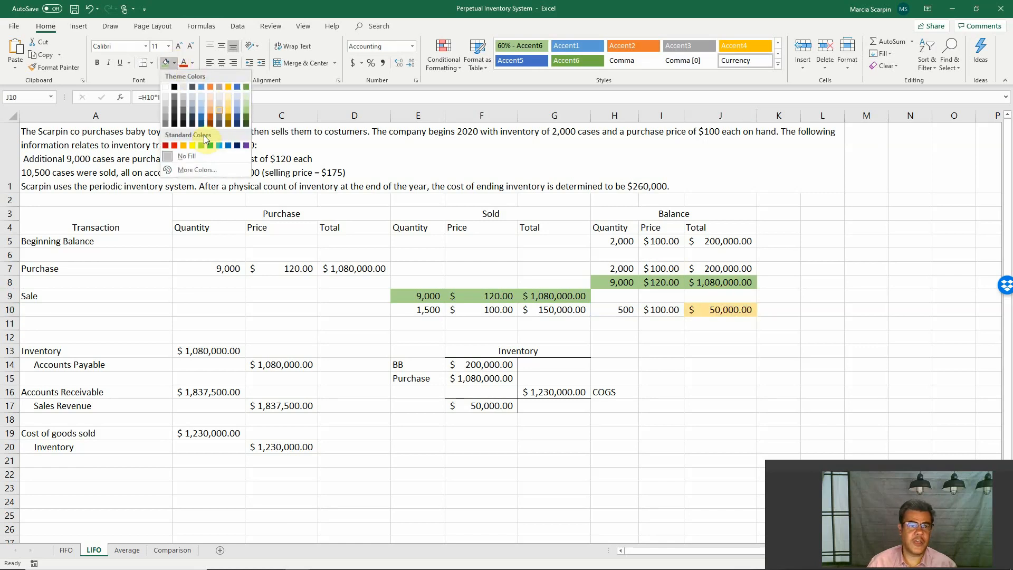
click(192, 145)
click(481, 404)
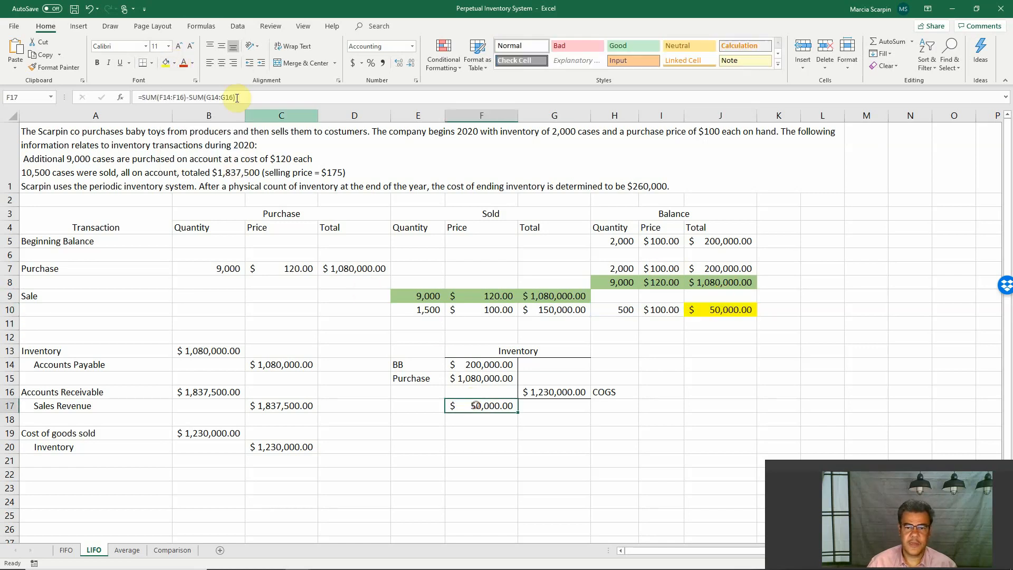
click(167, 63)
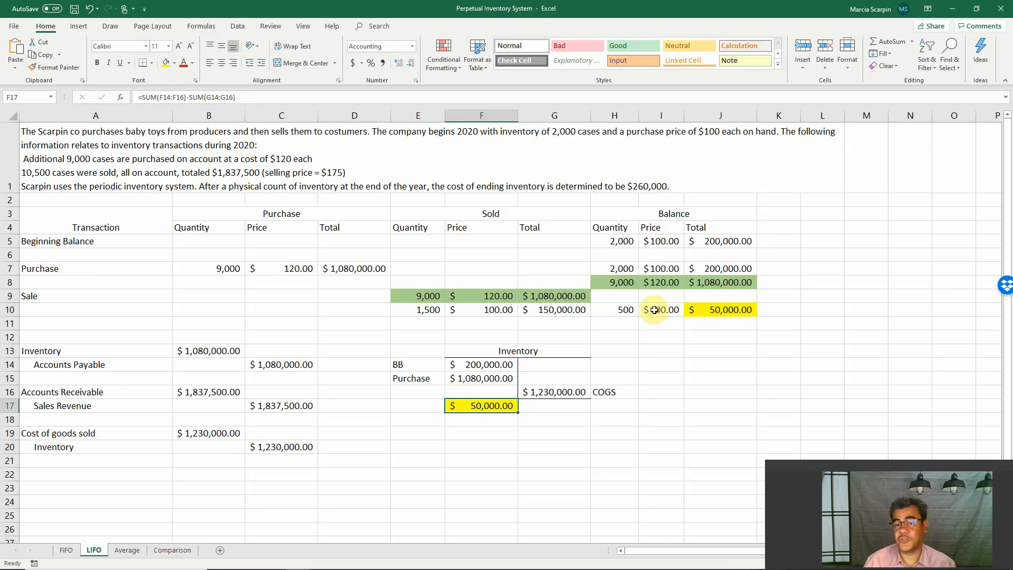
Step: Examine the COGS and ending inventory figures for FIFO, LIFO and Average on the Comparison sheet, comparing the three methods
click(174, 551)
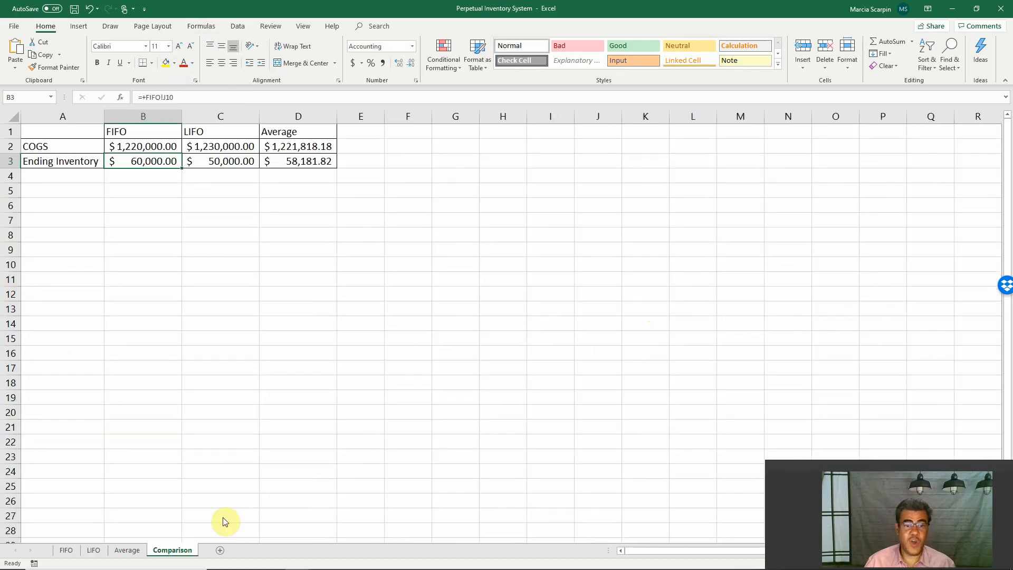
click(217, 147)
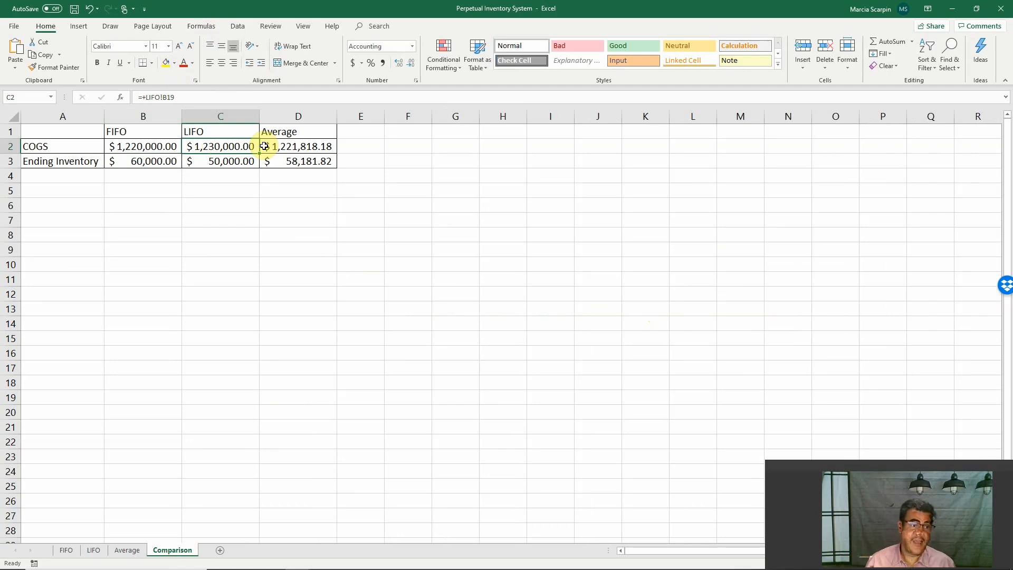
click(236, 159)
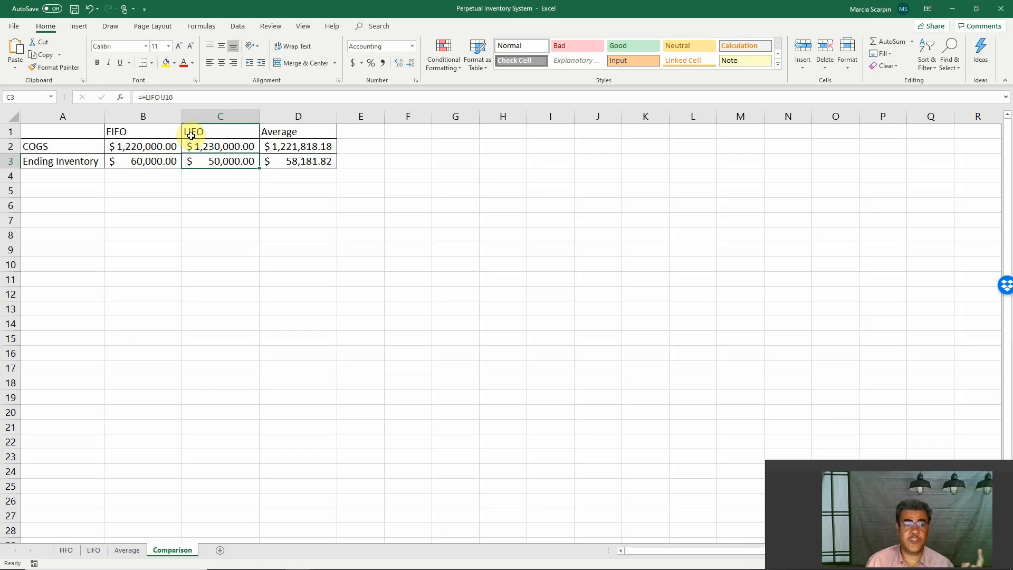
drag(129, 132, 141, 158)
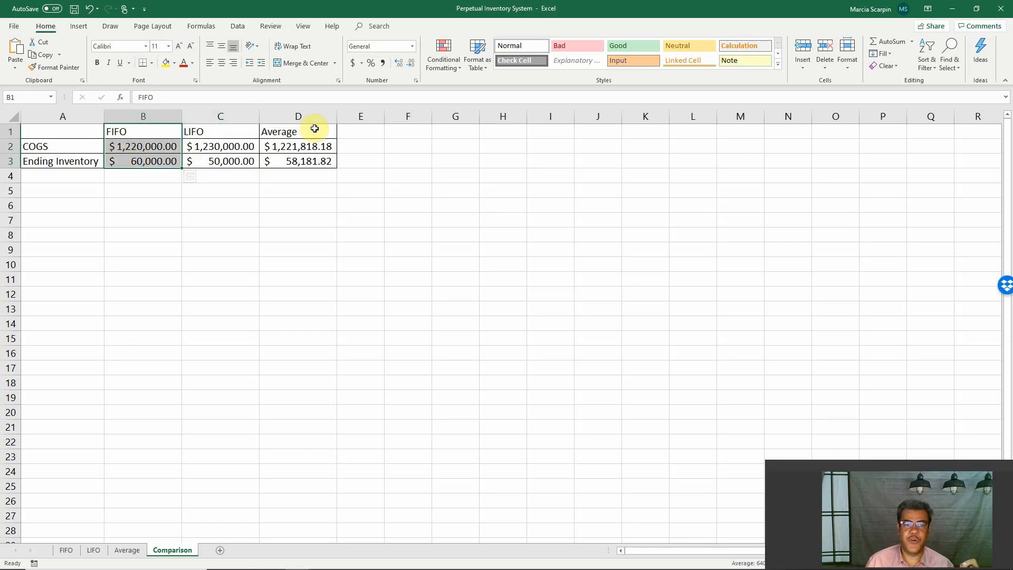
drag(312, 128, 307, 155)
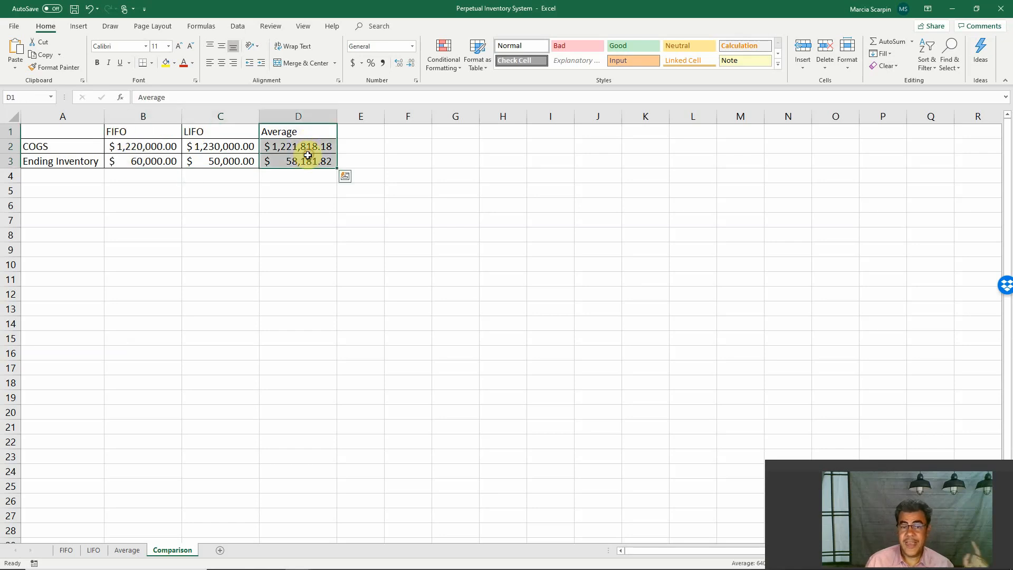
drag(138, 131, 287, 152)
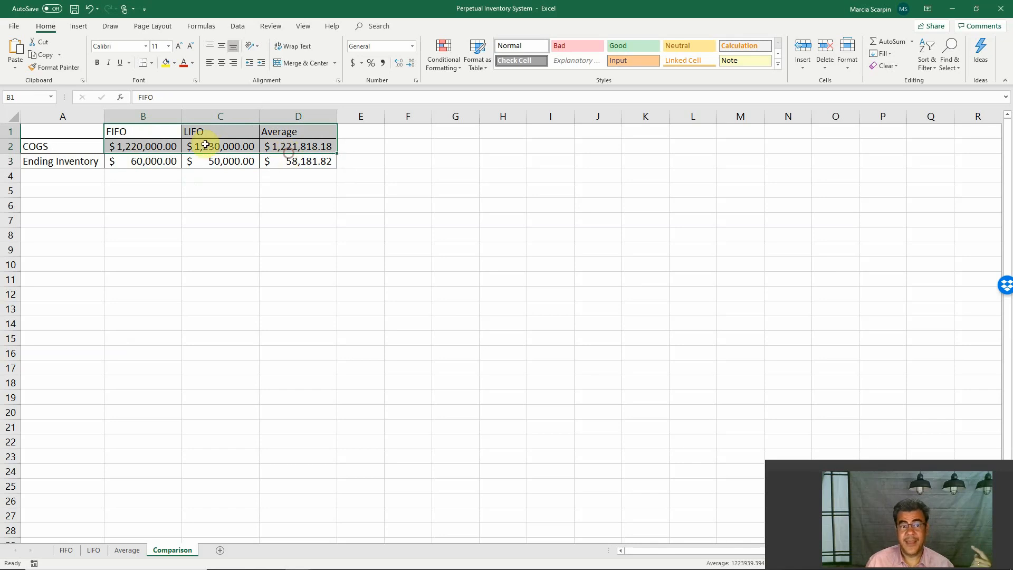
click(214, 127)
drag(221, 137, 227, 158)
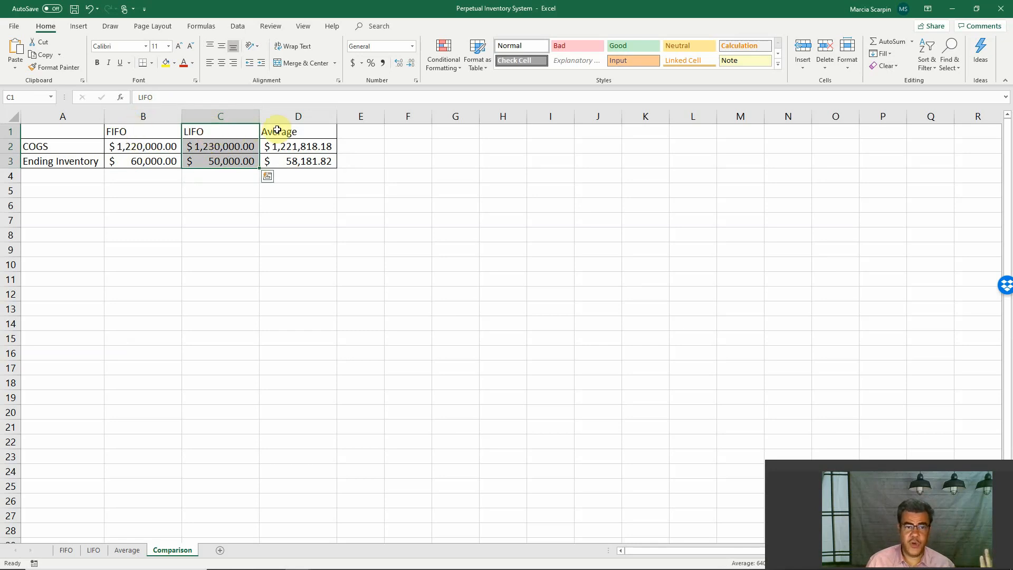
click(310, 132)
drag(313, 142, 310, 158)
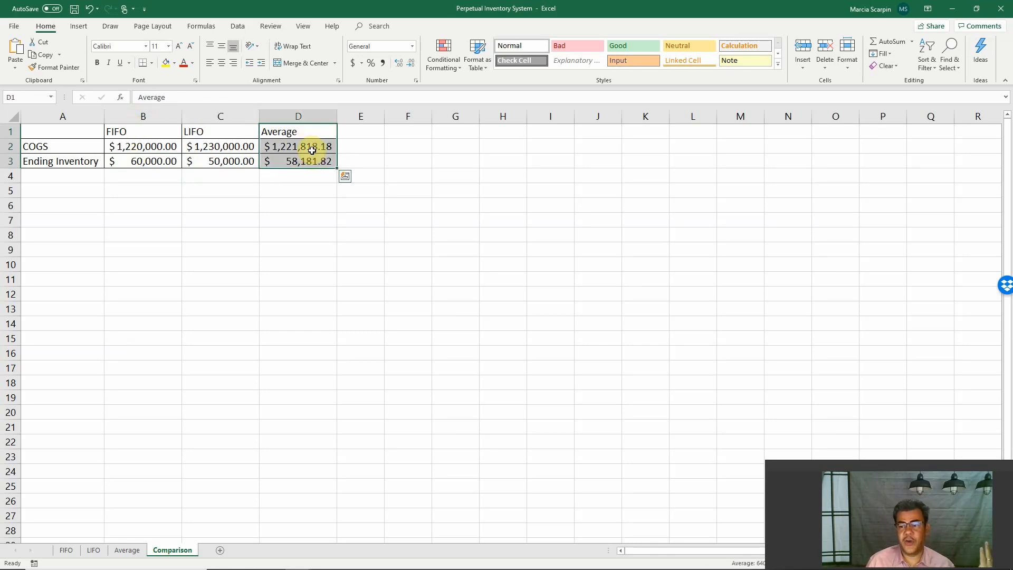
drag(129, 131, 136, 161)
drag(286, 134, 294, 158)
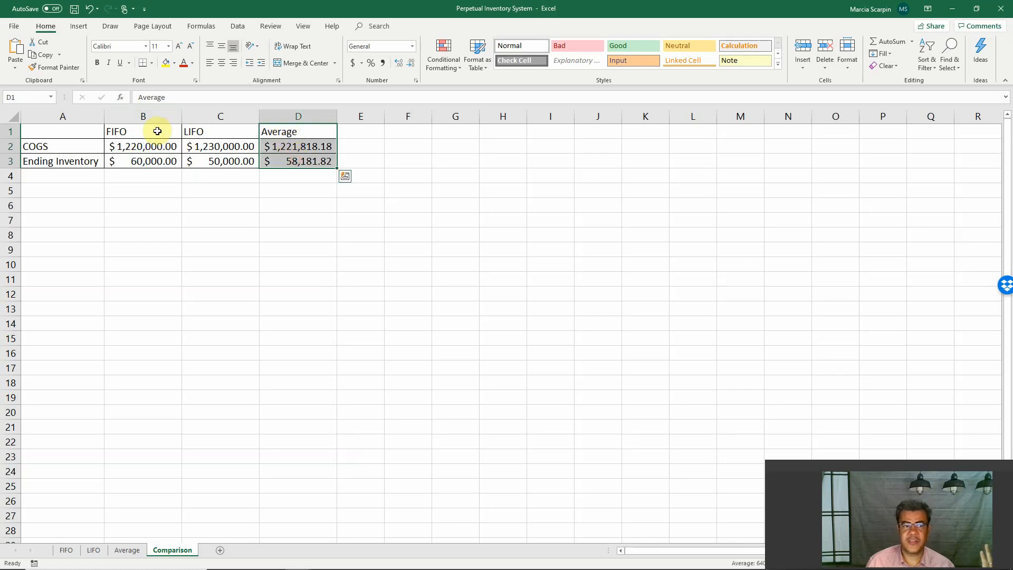
drag(157, 131, 176, 163)
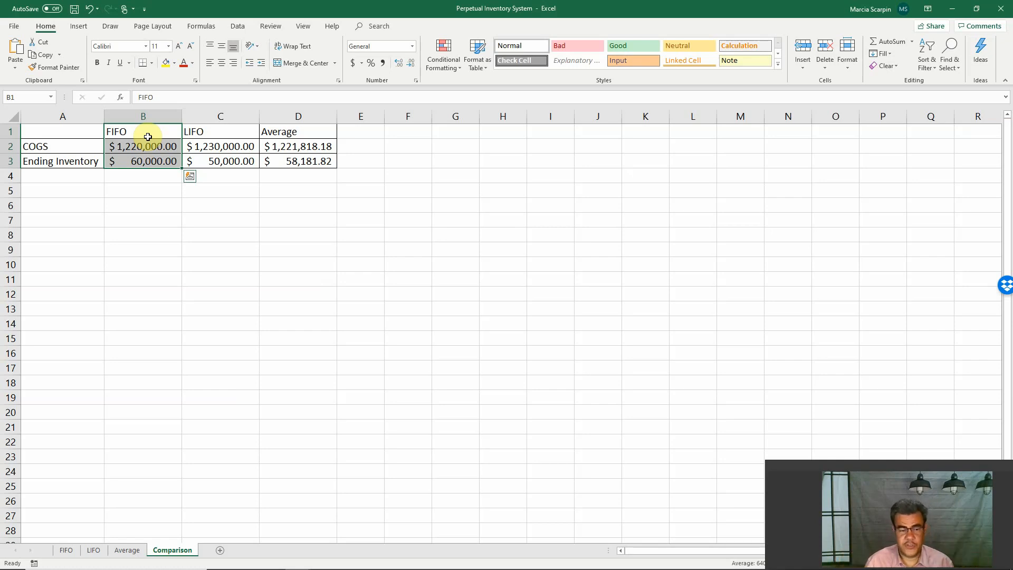
Step: Switch to the slide show presentation and advance from the Cost Flow Assumptions slide to the closing Thank you slide
key(alt+Tab)
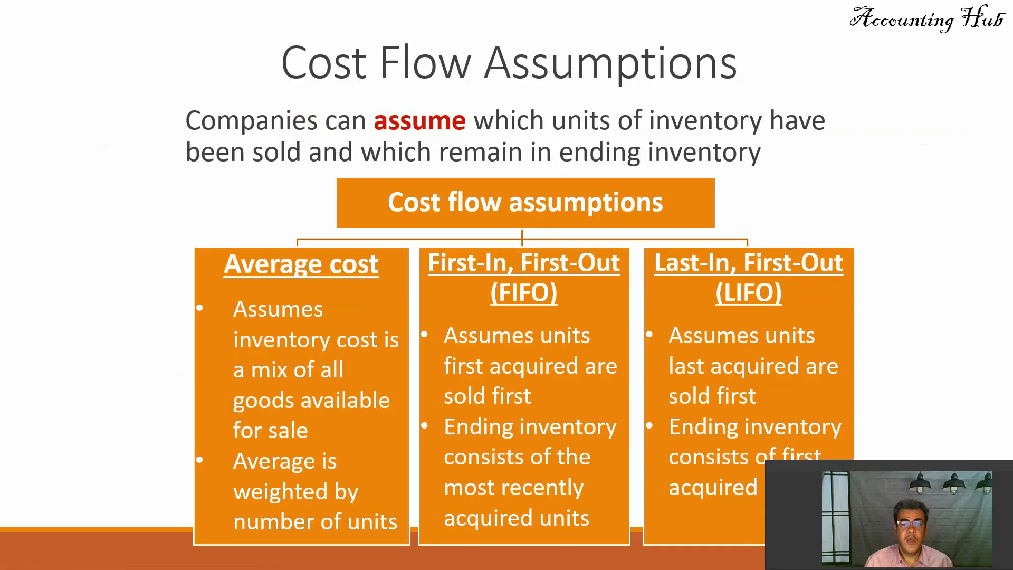
click(304, 134)
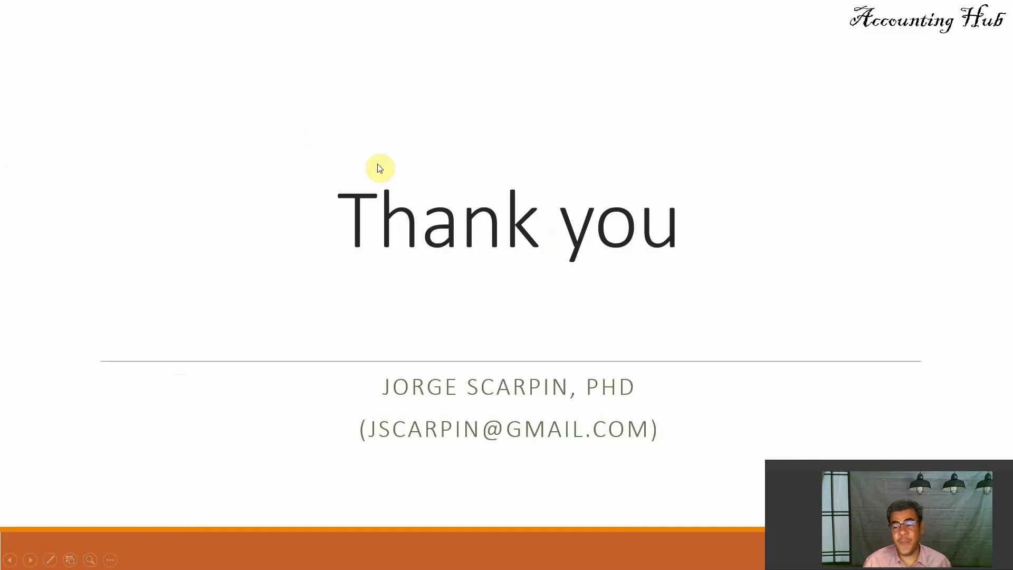